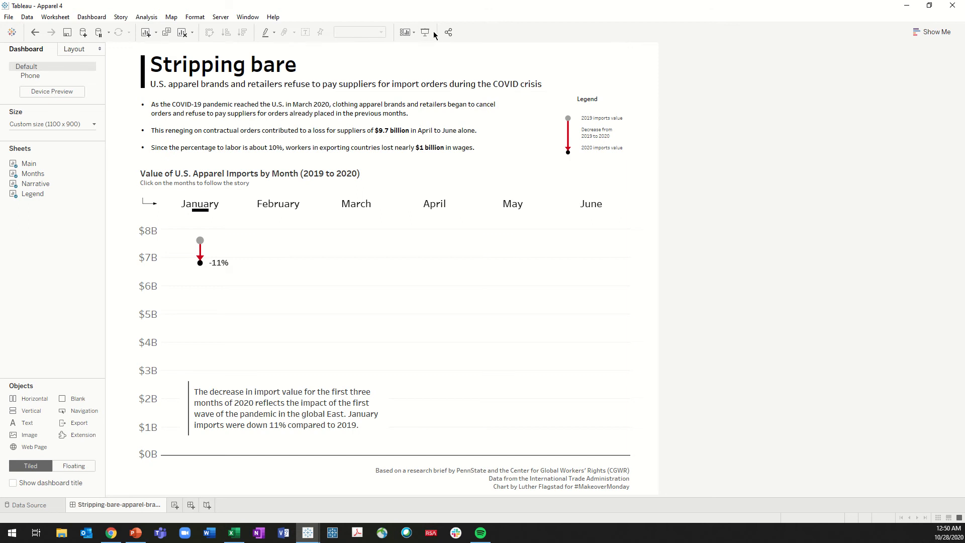
Present the Stripping bare dashboard full screen and step through February to June to see each month's marks revealed
{"action": "left_click", "coordinate": [424, 32]}
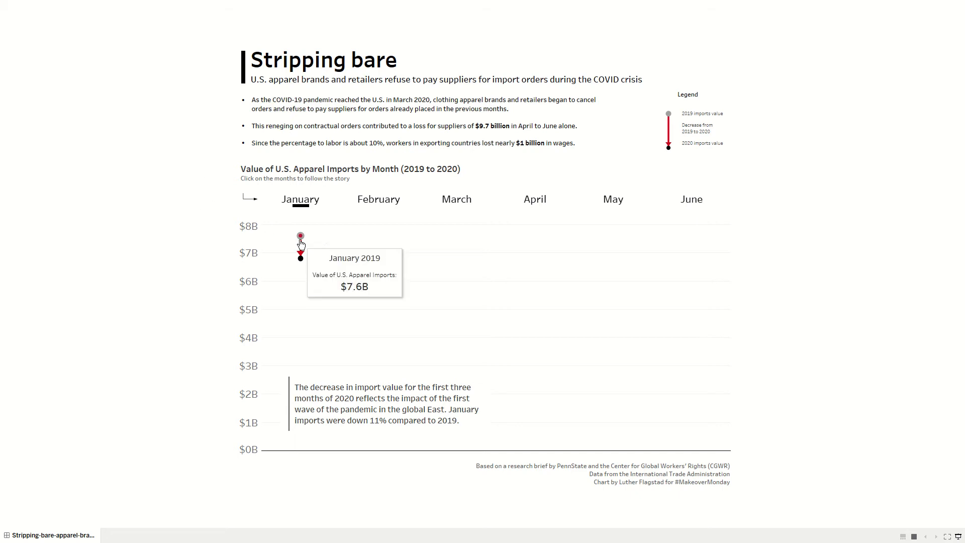
{"action": "mouse_move", "coordinate": [302, 260]}
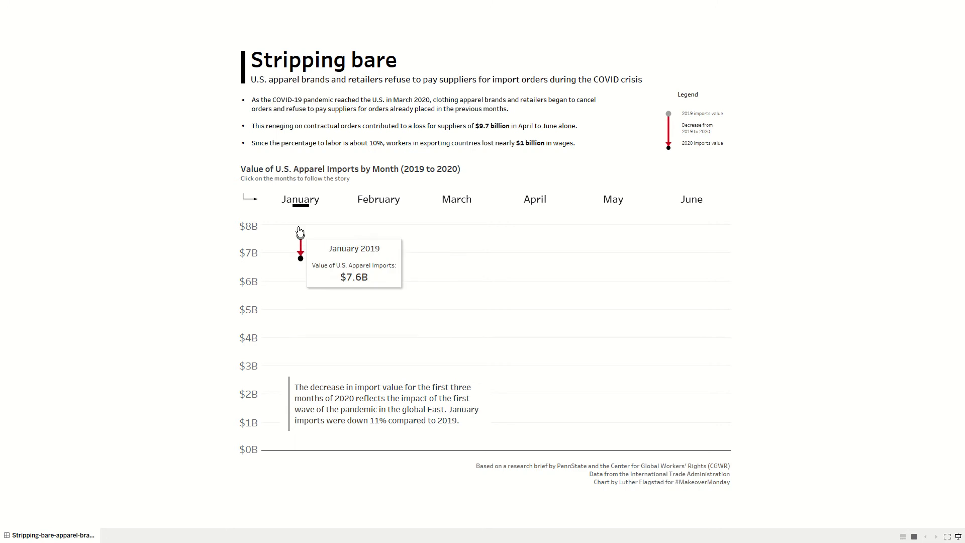
{"action": "left_click", "coordinate": [380, 207]}
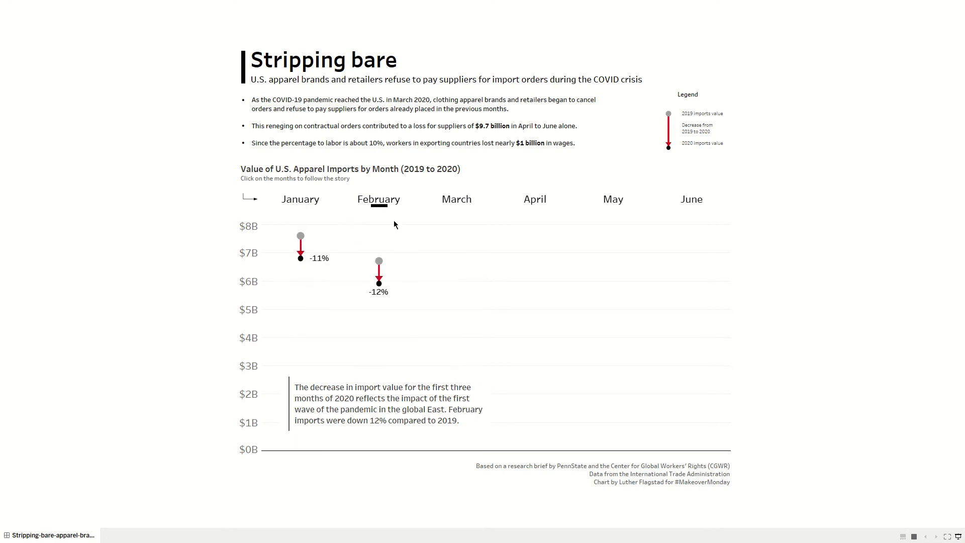
{"action": "left_click", "coordinate": [451, 207]}
{"action": "left_click", "coordinate": [536, 207]}
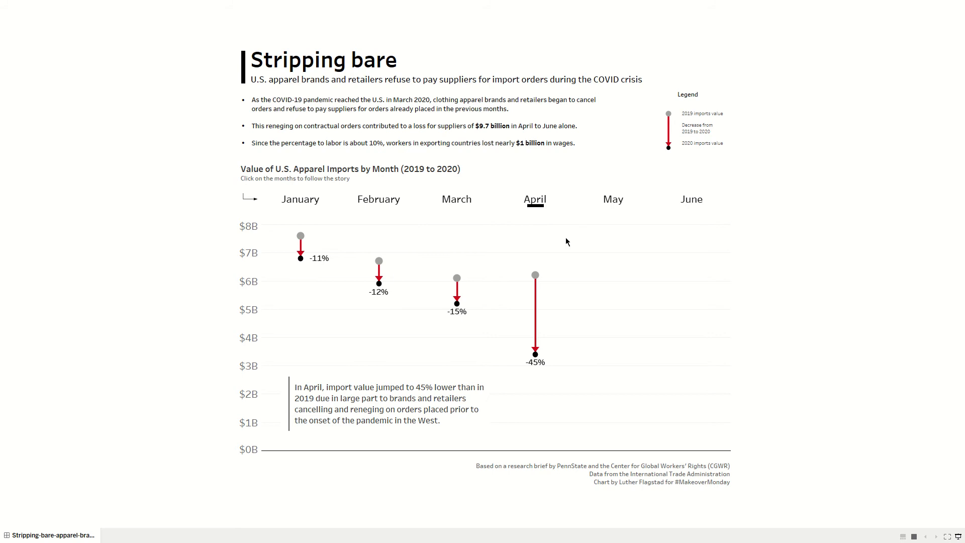
{"action": "left_click", "coordinate": [613, 204]}
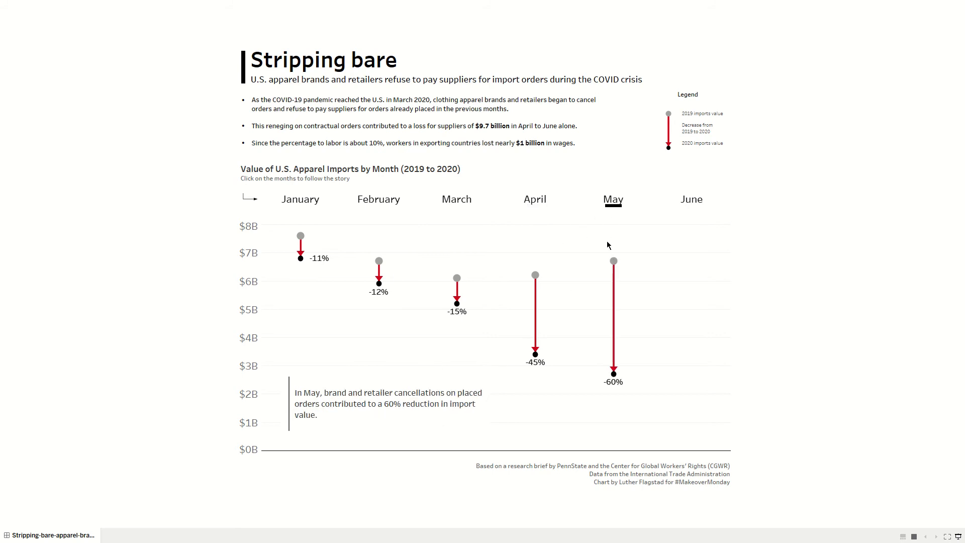
{"action": "left_click", "coordinate": [692, 202]}
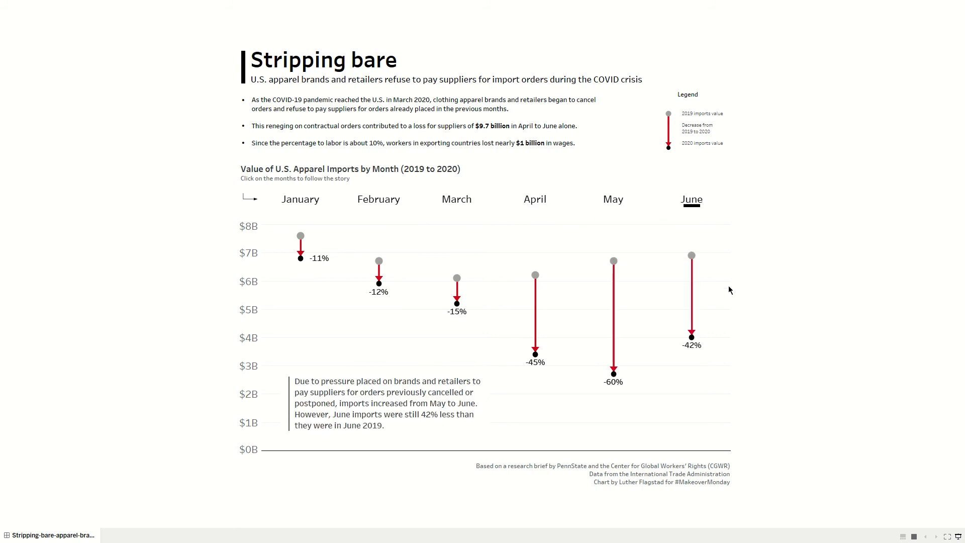
{"action": "left_click", "coordinate": [958, 537]}
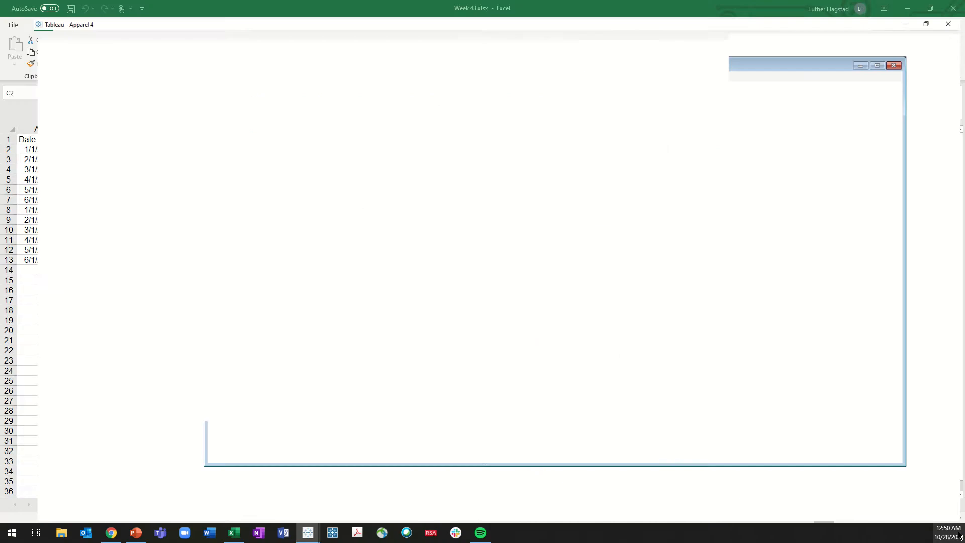
Switch to Excel and review the date, apparel exports and narrative columns on the Reveal marks in a chart sheet
{"action": "left_click_drag", "start_coordinate": [649, 11], "coordinate": [707, 59]}
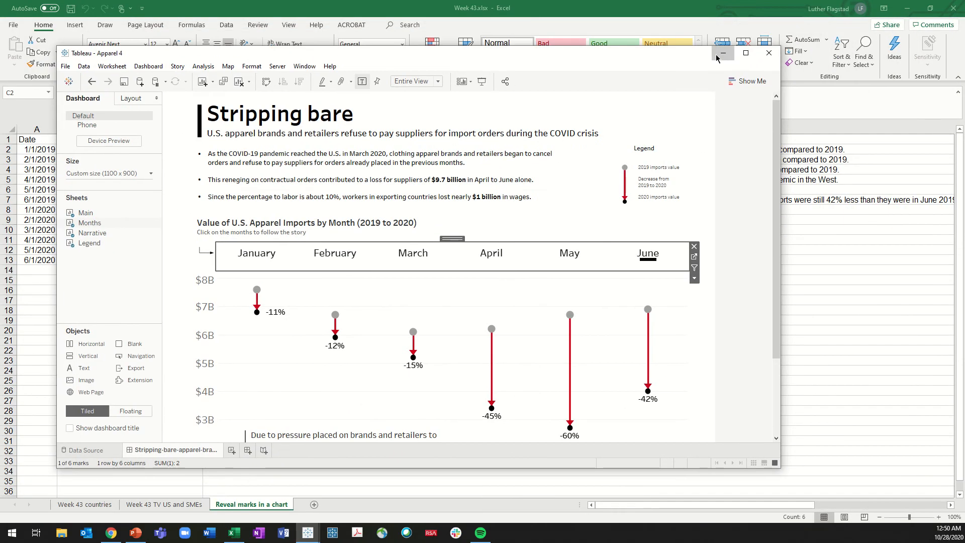
{"action": "left_click", "coordinate": [723, 53]}
{"action": "left_click", "coordinate": [612, 266]}
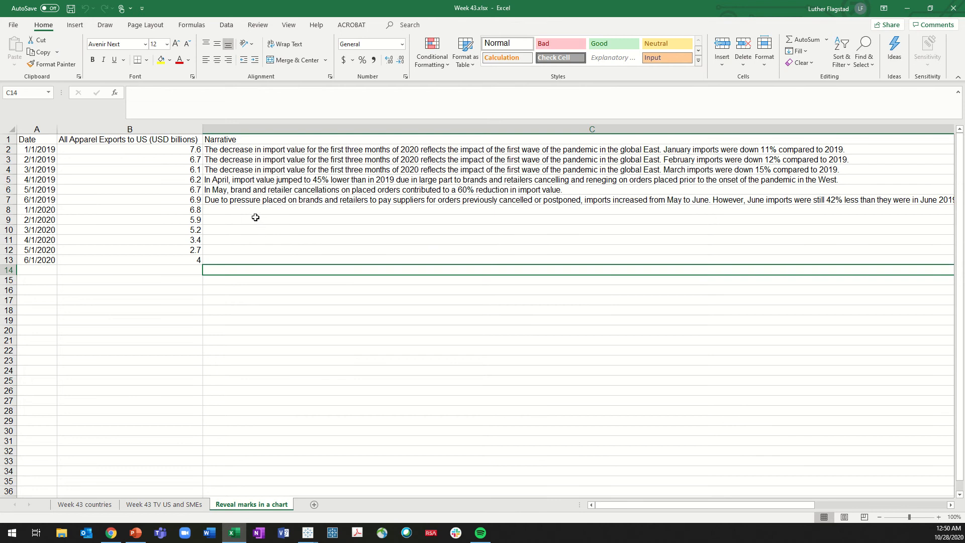
{"action": "left_click", "coordinate": [38, 130]}
{"action": "left_click", "coordinate": [73, 129]}
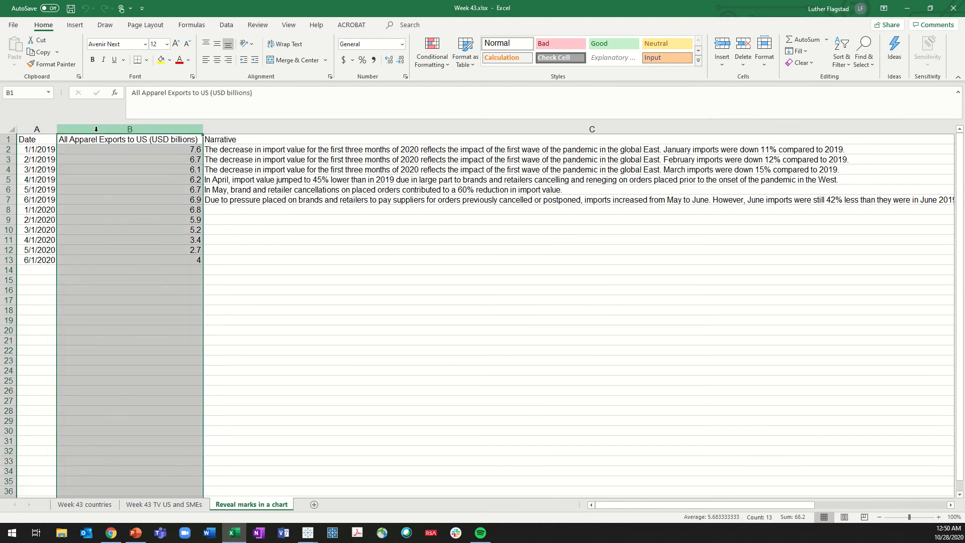
{"action": "left_click", "coordinate": [248, 129]}
{"action": "left_click", "coordinate": [246, 150]}
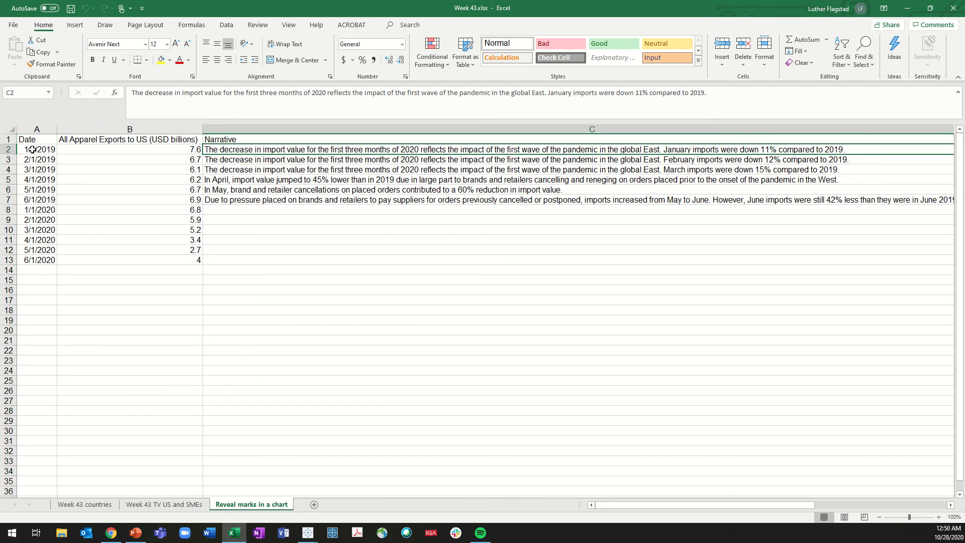
{"action": "left_click", "coordinate": [244, 161]}
{"action": "left_click", "coordinate": [240, 170]}
{"action": "left_click", "coordinate": [238, 180]}
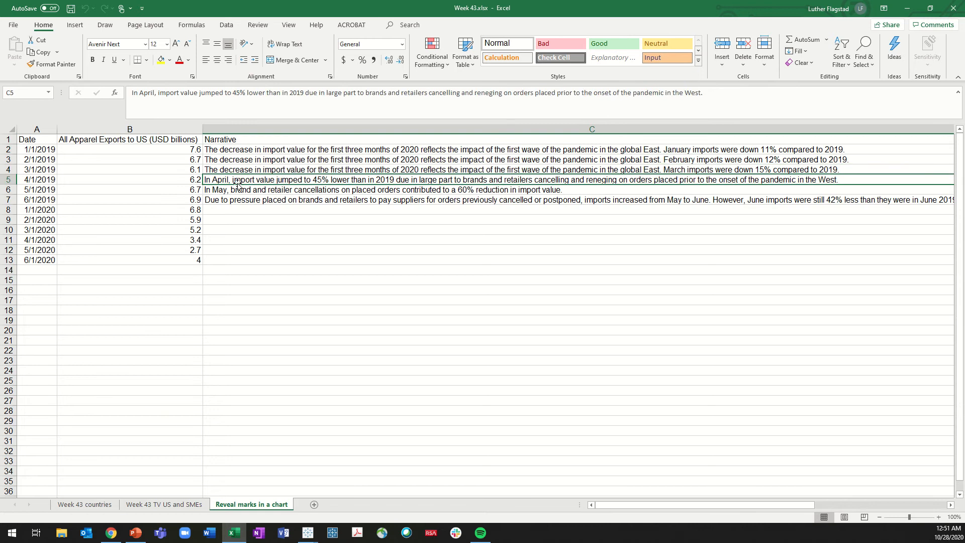
{"action": "left_click", "coordinate": [234, 190]}
{"action": "left_click", "coordinate": [230, 201]}
{"action": "left_click", "coordinate": [241, 149]}
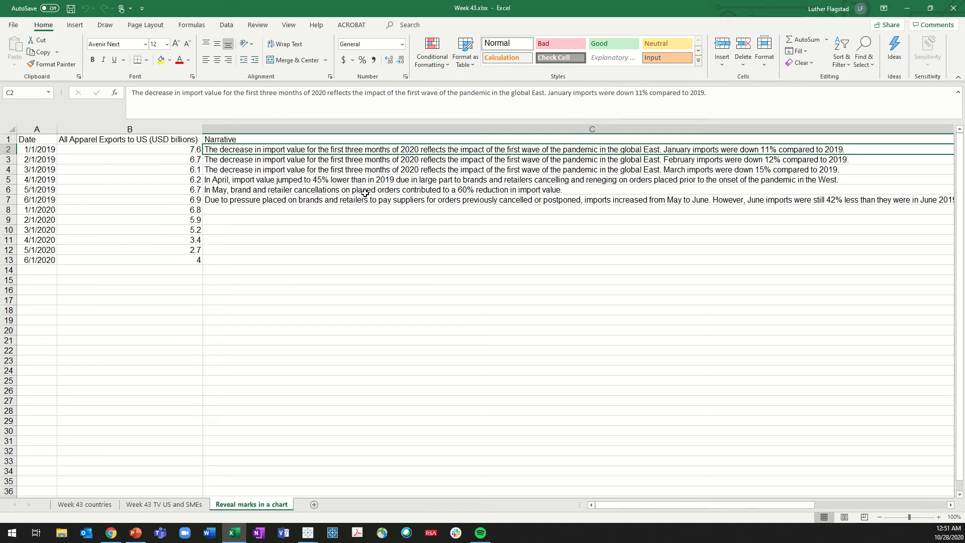
Switch to the Tableau Book1 workbook, maximize it, and widen the Narrative column in the data source preview
{"action": "left_click", "coordinate": [300, 537]}
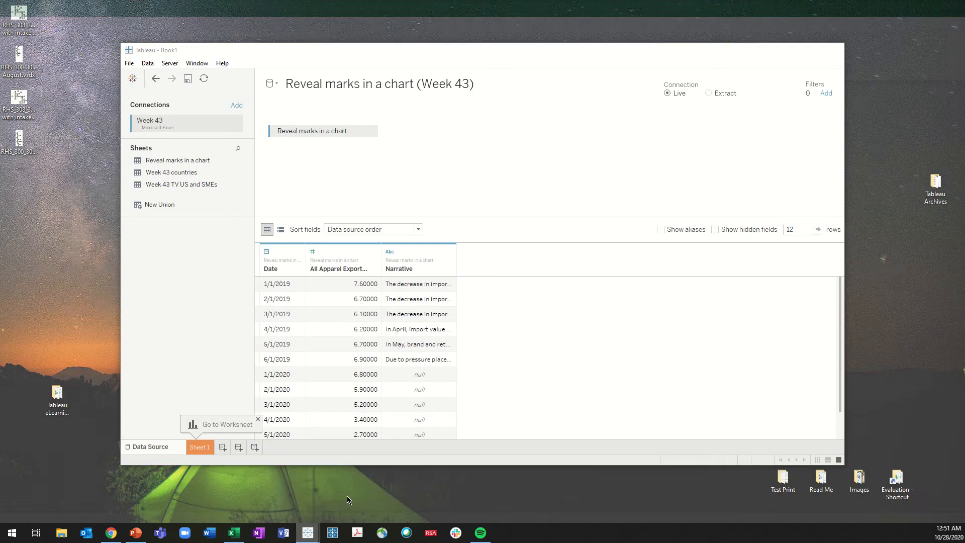
{"action": "left_click", "coordinate": [362, 485]}
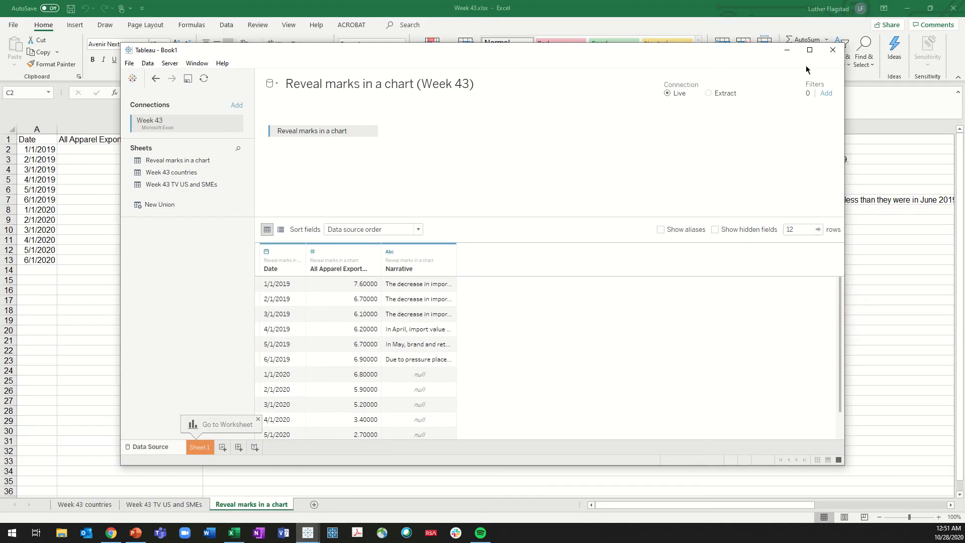
{"action": "left_click", "coordinate": [810, 50]}
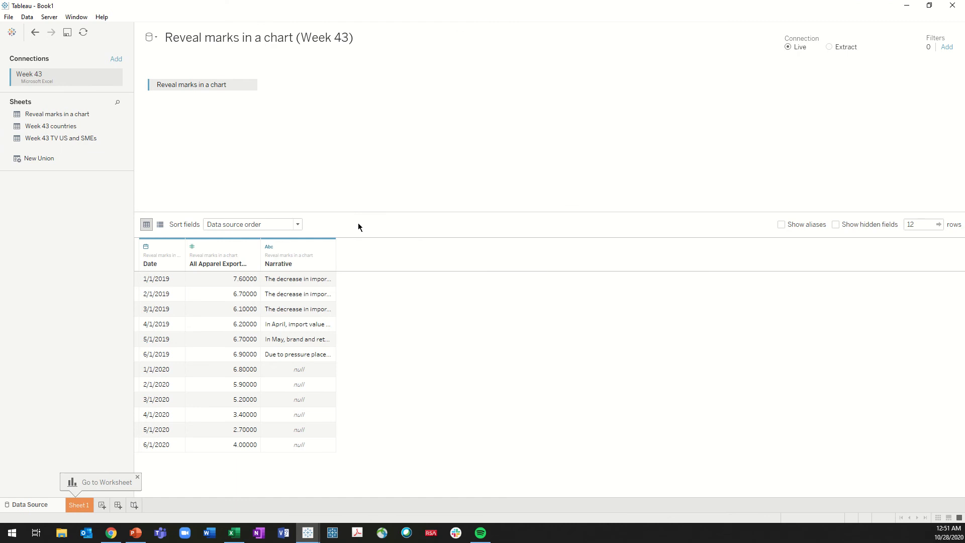
{"action": "left_click_drag", "start_coordinate": [336, 266], "coordinate": [536, 259]}
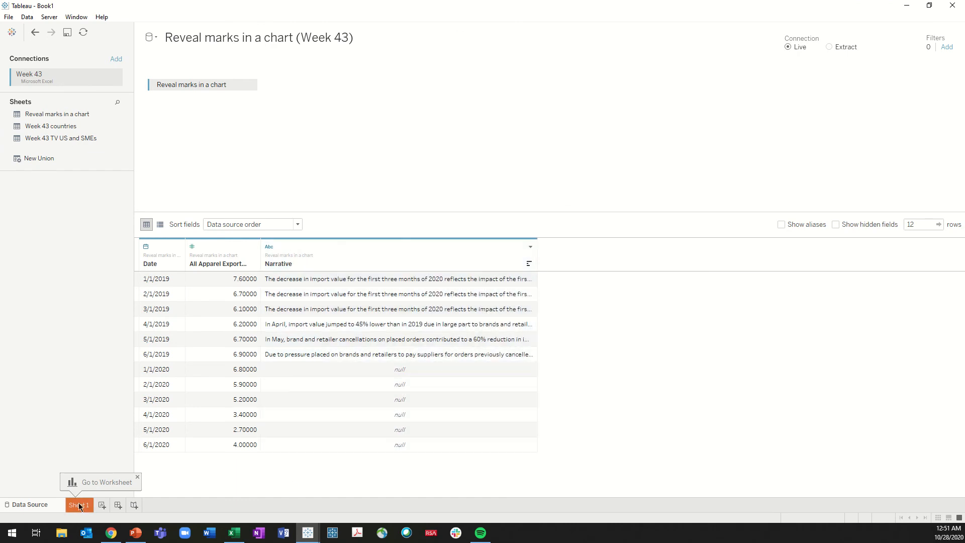
On Sheet 1, place the Date field on Columns as discrete MONTH(Date)
{"action": "left_click", "coordinate": [79, 505]}
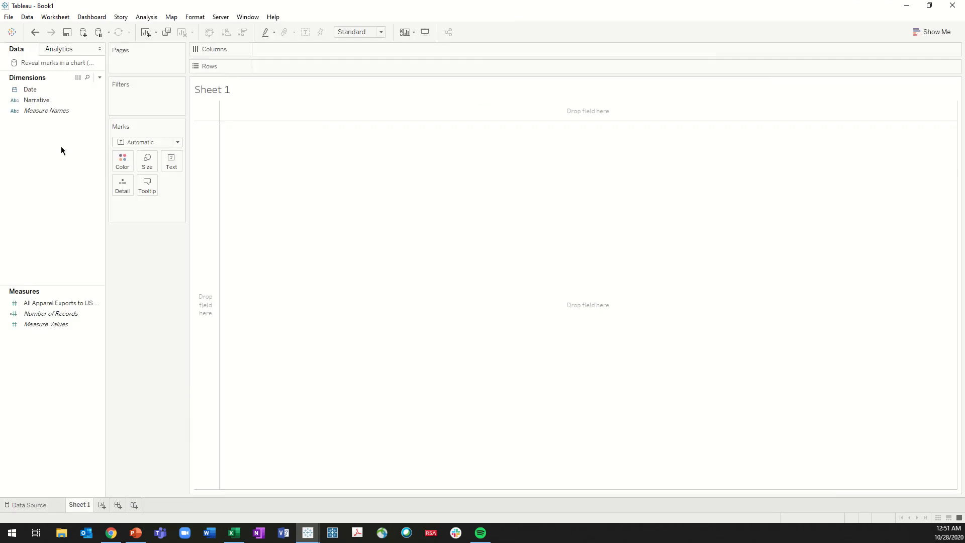
{"action": "left_click_drag", "start_coordinate": [30, 90], "coordinate": [285, 55]}
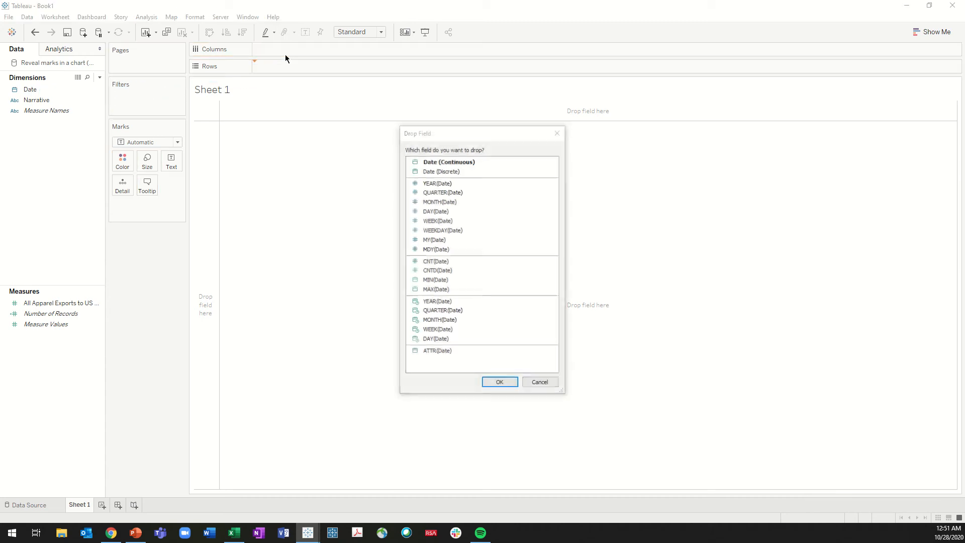
{"action": "left_click", "coordinate": [540, 382]}
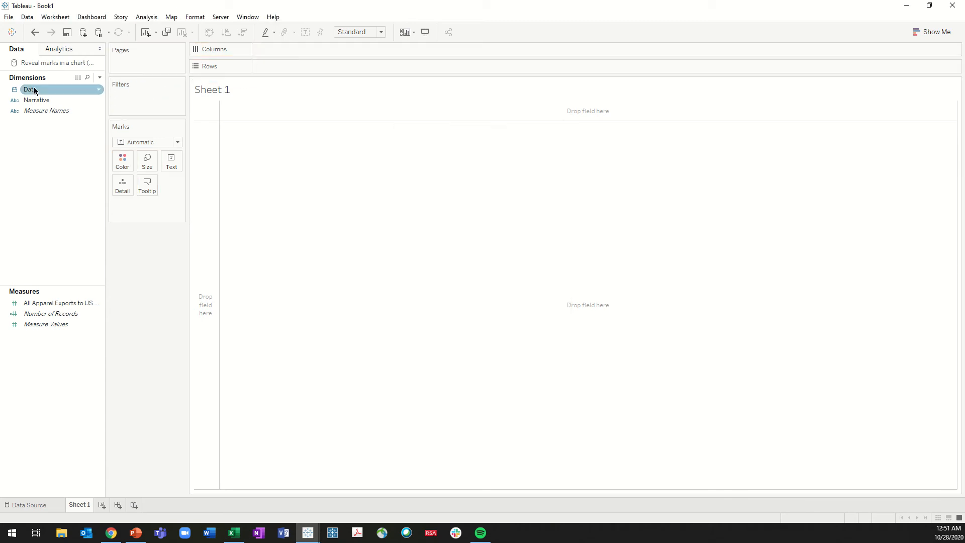
{"action": "left_click_drag", "start_coordinate": [35, 91], "coordinate": [285, 50]}
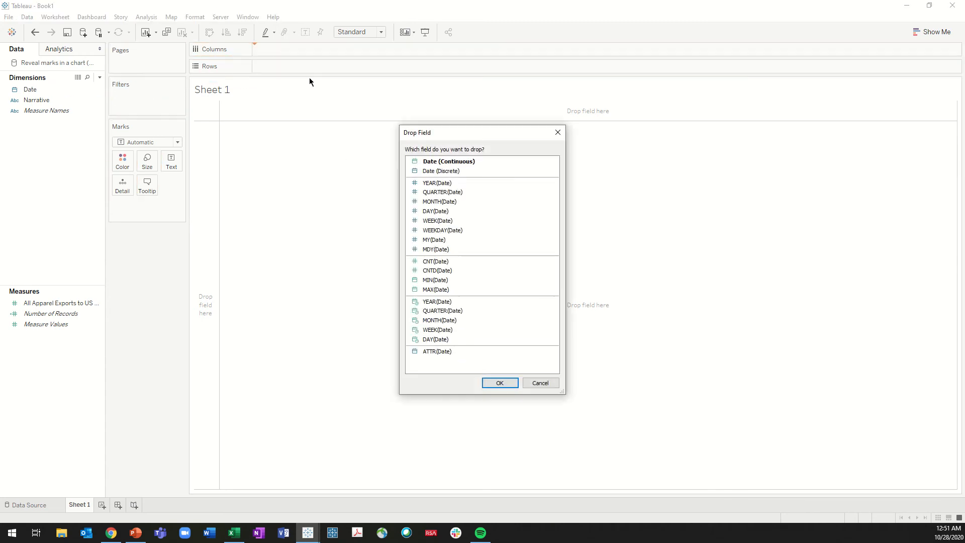
{"action": "left_click", "coordinate": [450, 202]}
{"action": "left_click", "coordinate": [503, 382]}
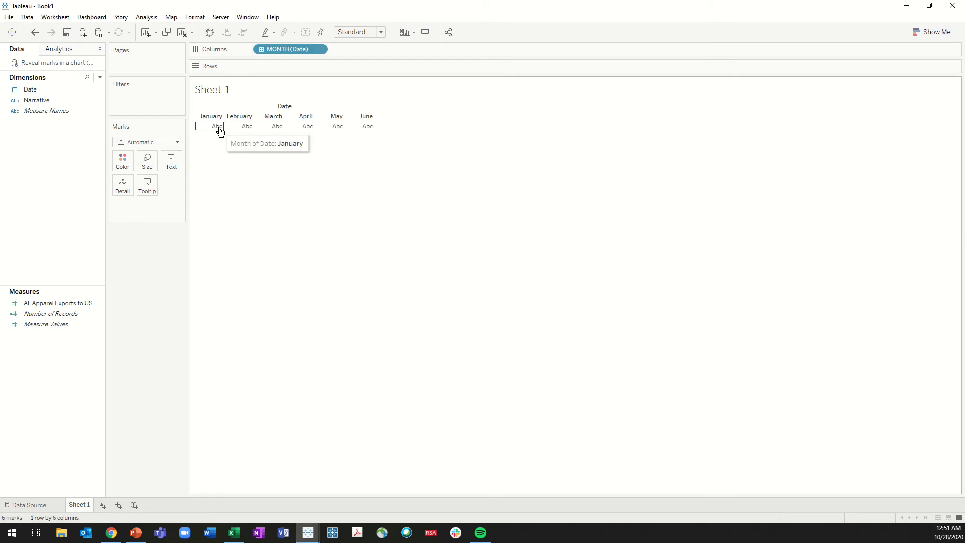
Place All Apparel Exports to US on Rows and assign YEAR(Date) to Path to connect the two years within each month
{"action": "left_click_drag", "start_coordinate": [64, 304], "coordinate": [312, 66]}
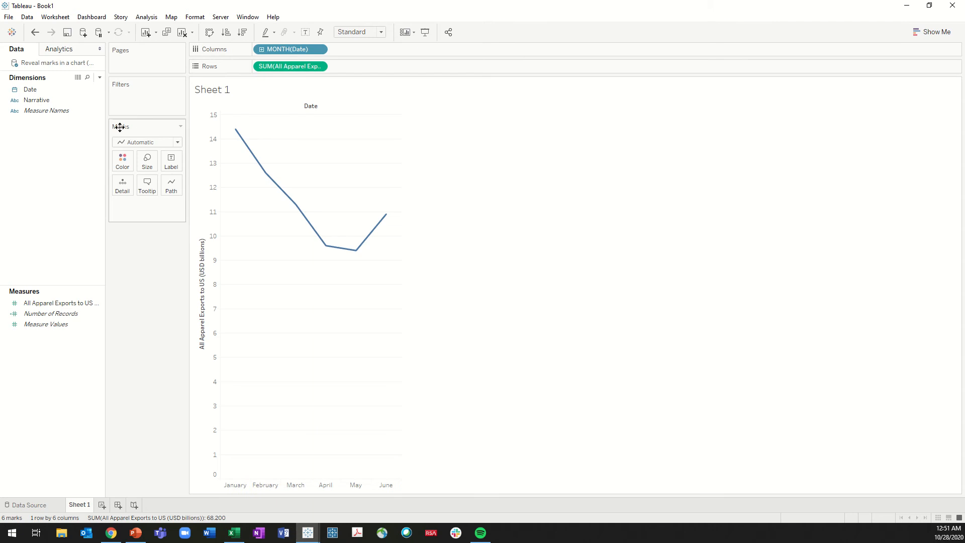
{"action": "left_click_drag", "start_coordinate": [29, 91], "coordinate": [171, 189]}
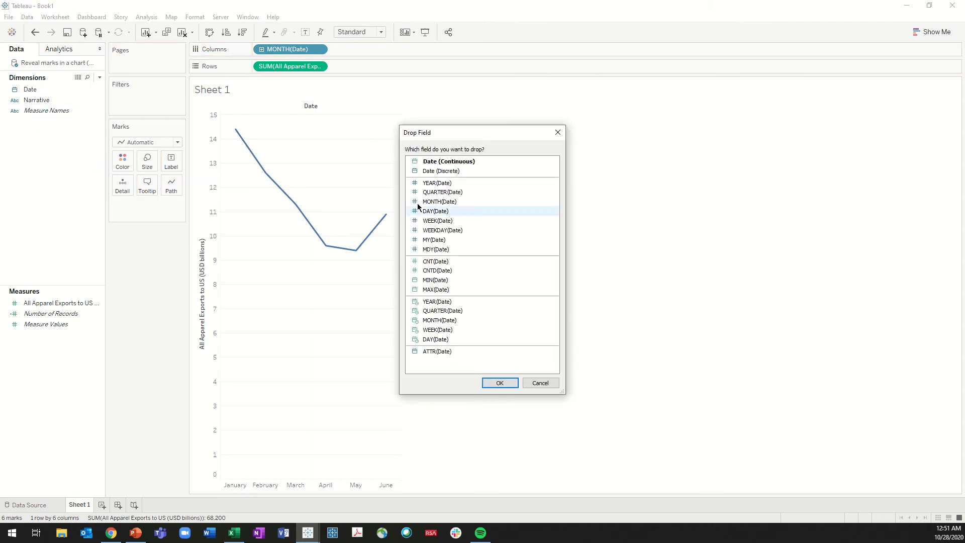
{"action": "left_click", "coordinate": [498, 383]}
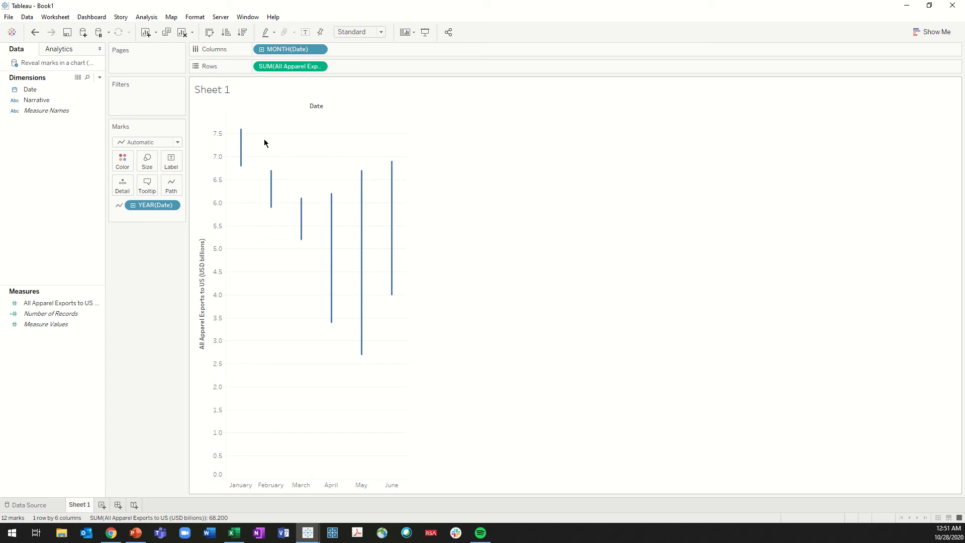
Add All Apparel Exports to US again as a dual axis and synchronize the two axes
{"action": "left_click", "coordinate": [59, 304]}
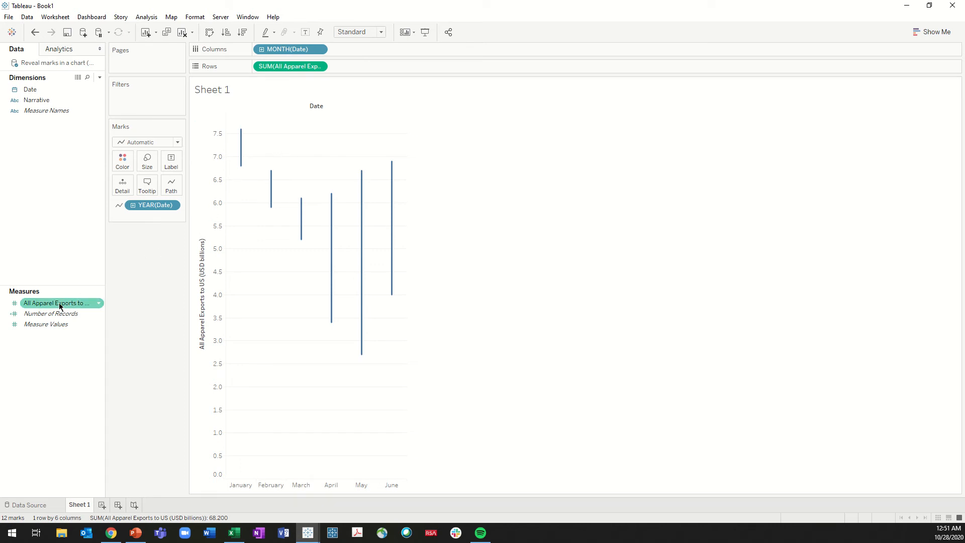
{"action": "left_click_drag", "start_coordinate": [56, 302], "coordinate": [296, 71]}
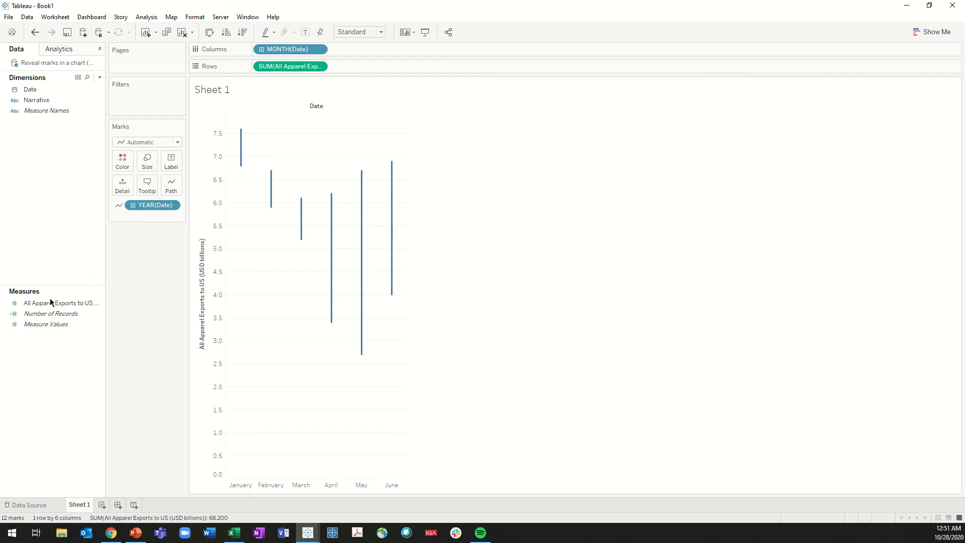
{"action": "left_click_drag", "start_coordinate": [51, 302], "coordinate": [394, 248]}
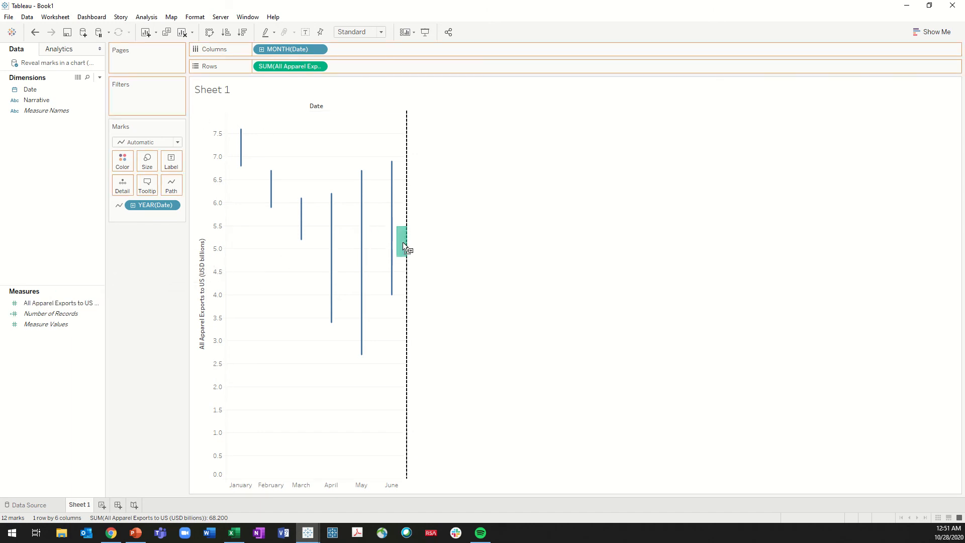
{"action": "left_click_drag", "start_coordinate": [403, 245], "coordinate": [403, 246]}
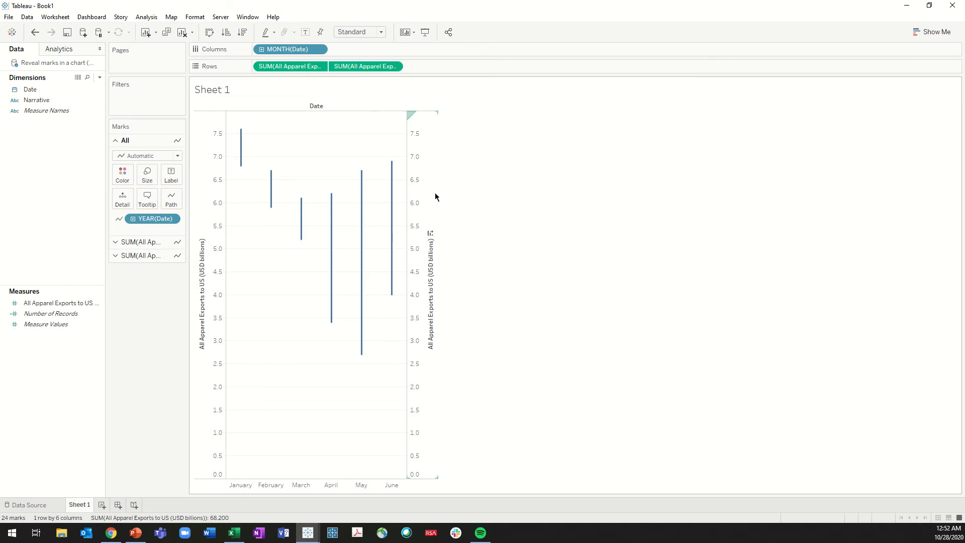
{"action": "right_click", "coordinate": [418, 198]}
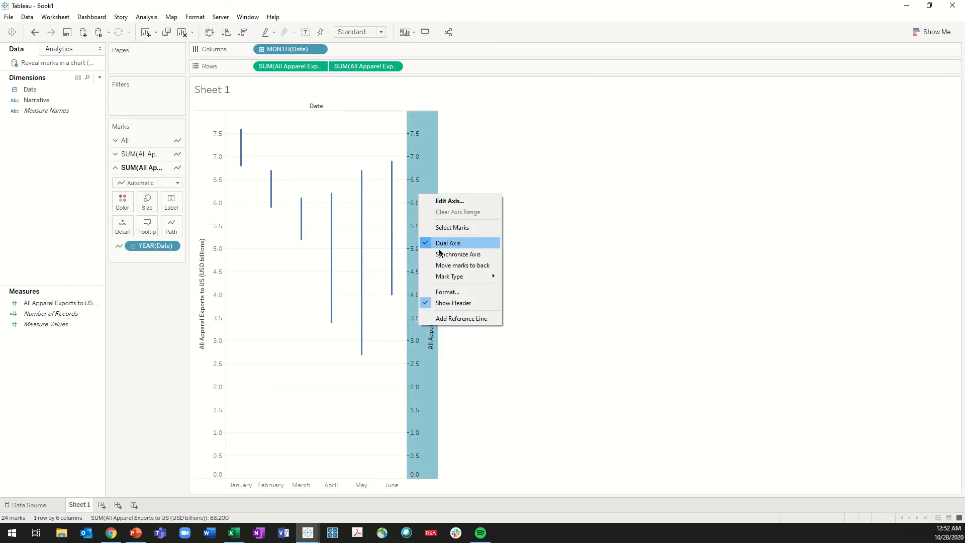
{"action": "left_click", "coordinate": [458, 254]}
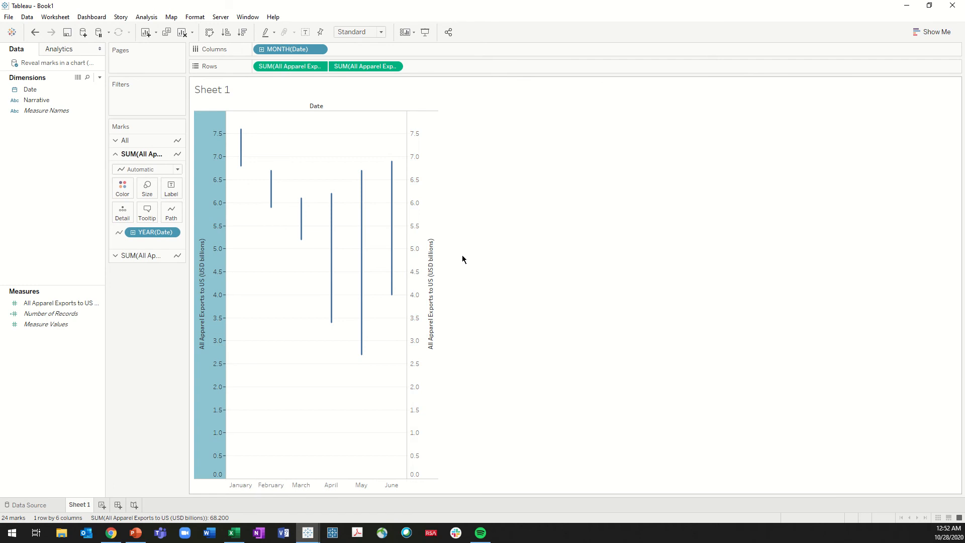
{"action": "left_click", "coordinate": [482, 224]}
For the second exports measure's marks, assign YEAR(Date) to Color and set the mark type to Circle
{"action": "left_click", "coordinate": [147, 255]}
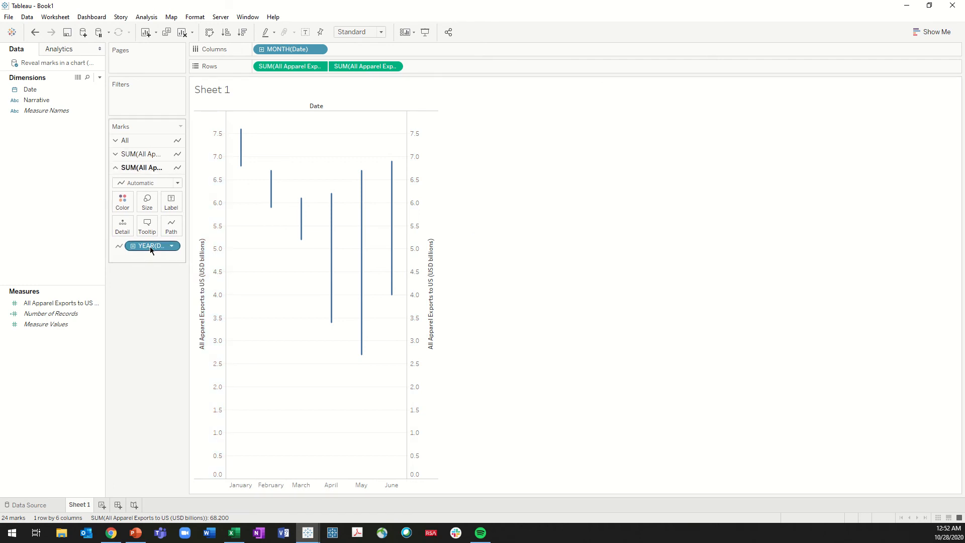
{"action": "left_click_drag", "start_coordinate": [150, 247], "coordinate": [125, 210]}
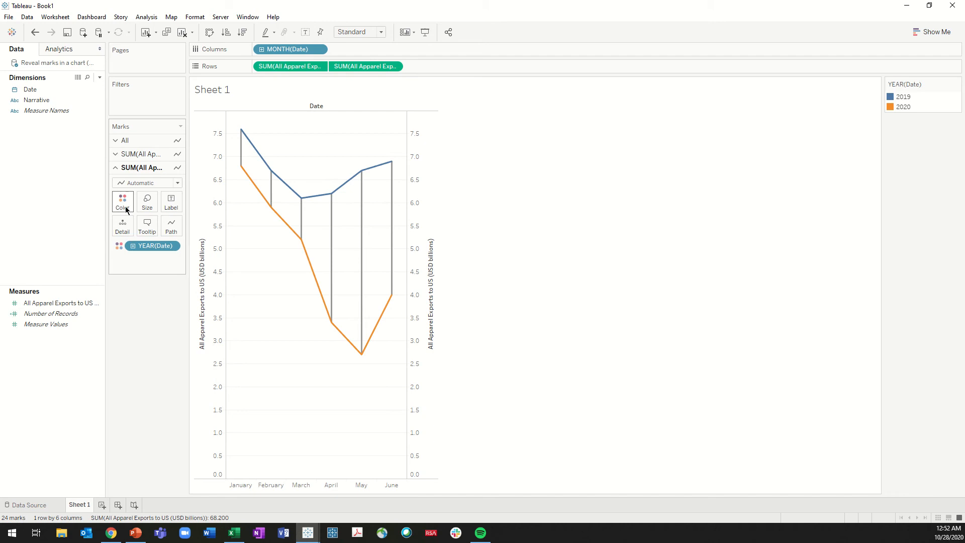
{"action": "left_click", "coordinate": [152, 184]}
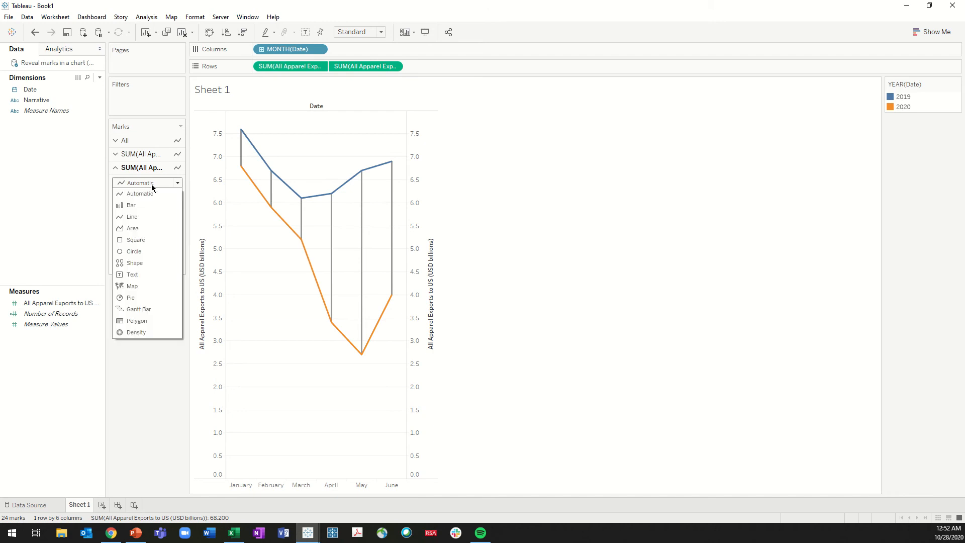
{"action": "left_click", "coordinate": [141, 252]}
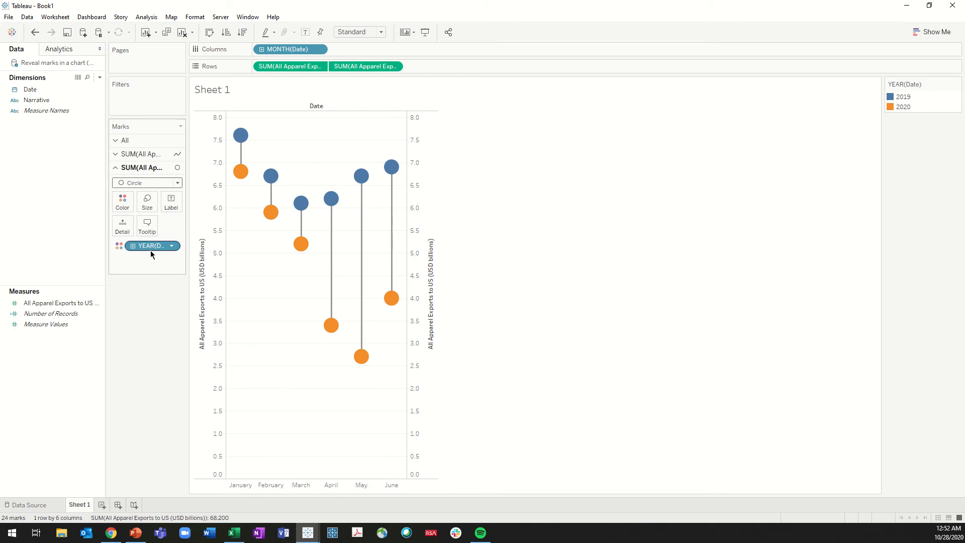
Recolor the year marks with the Summer palette, using pink for 2019 and dark red for 2020
{"action": "double_click", "coordinate": [903, 100]}
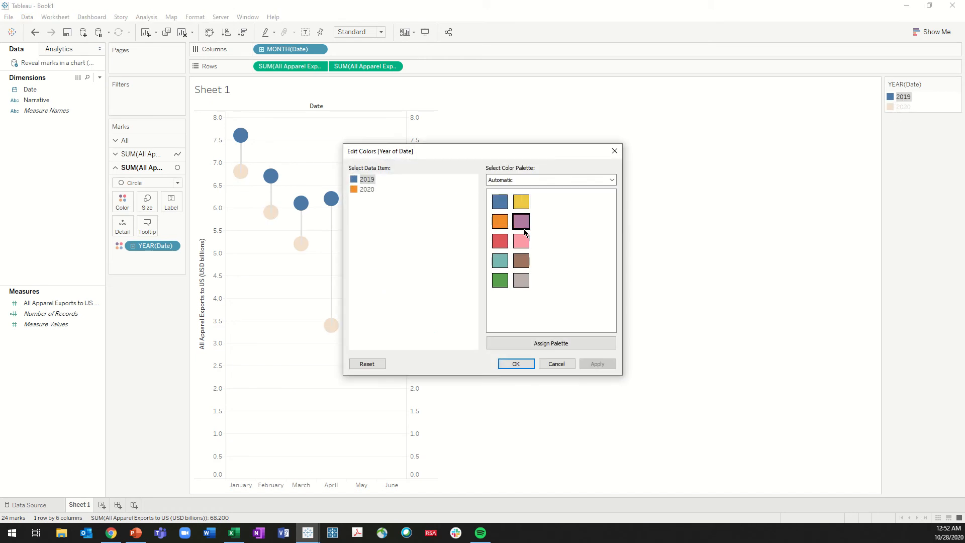
{"action": "left_click", "coordinate": [515, 181]}
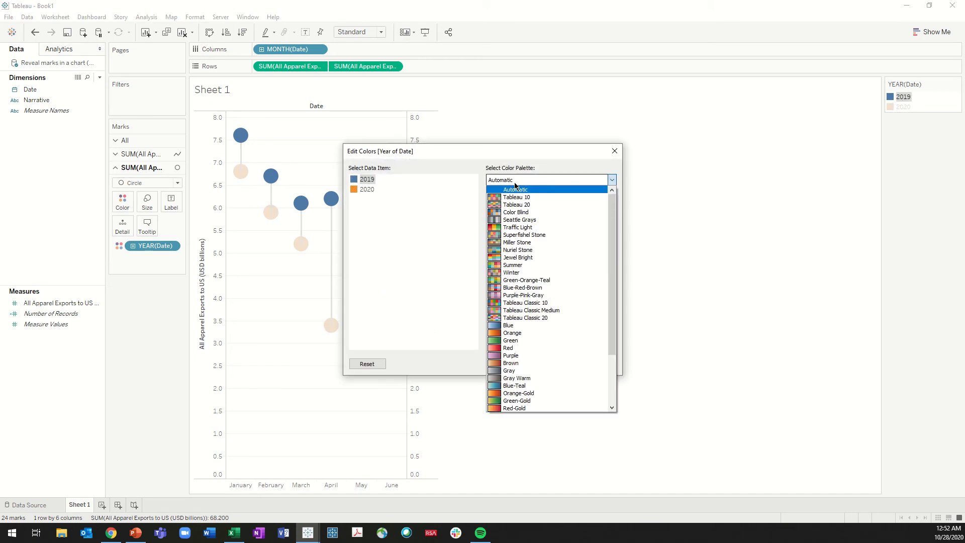
{"action": "left_click", "coordinate": [519, 265]}
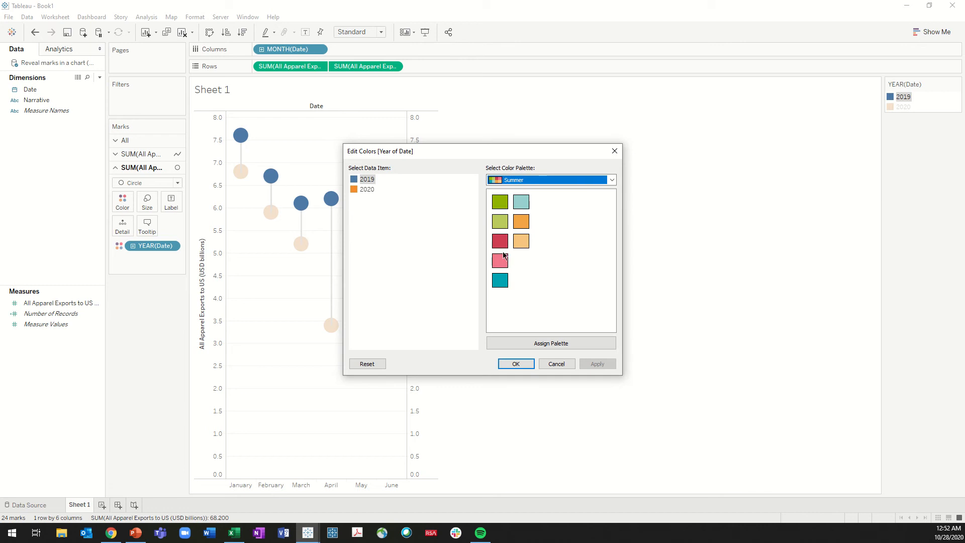
{"action": "left_click", "coordinate": [500, 261]}
{"action": "left_click", "coordinate": [367, 190]}
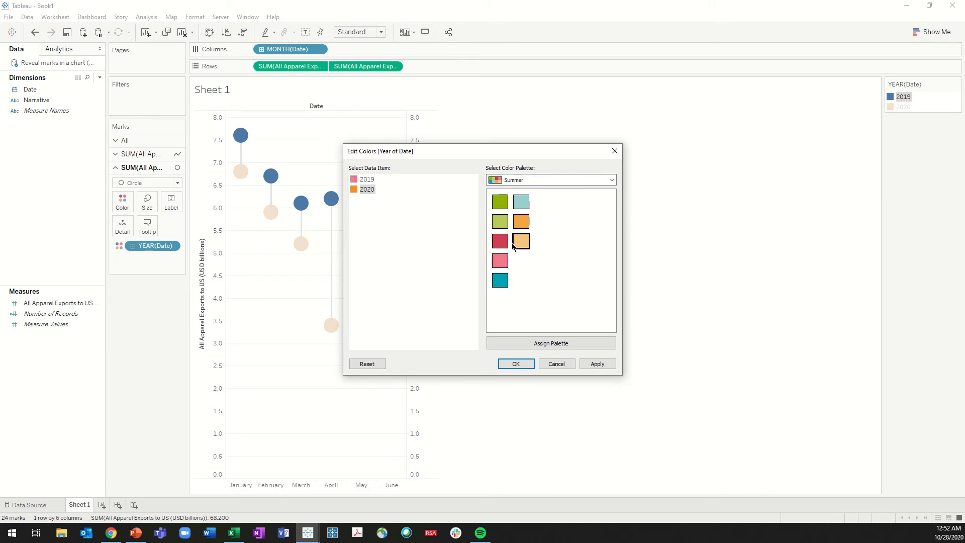
{"action": "left_click", "coordinate": [500, 241]}
{"action": "left_click", "coordinate": [516, 365]}
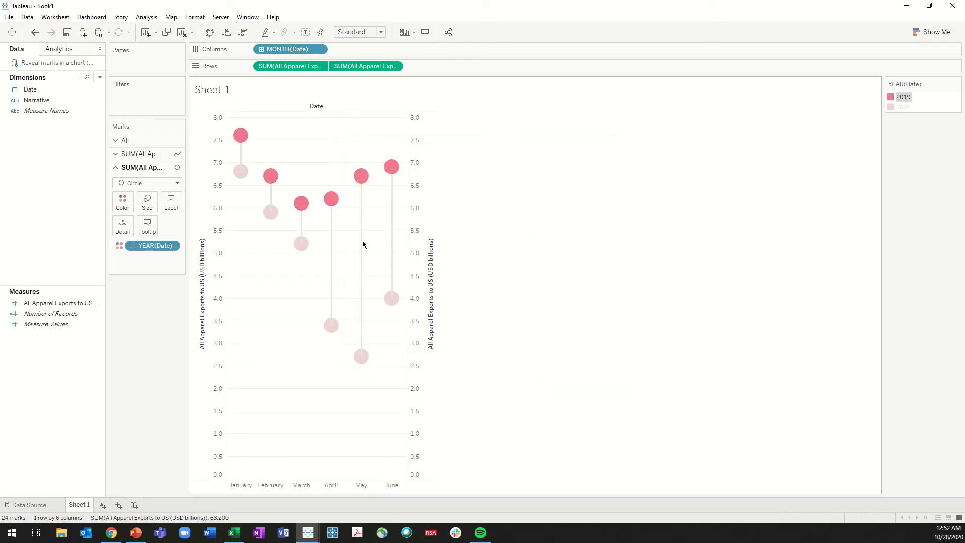
{"action": "left_click", "coordinate": [153, 313]}
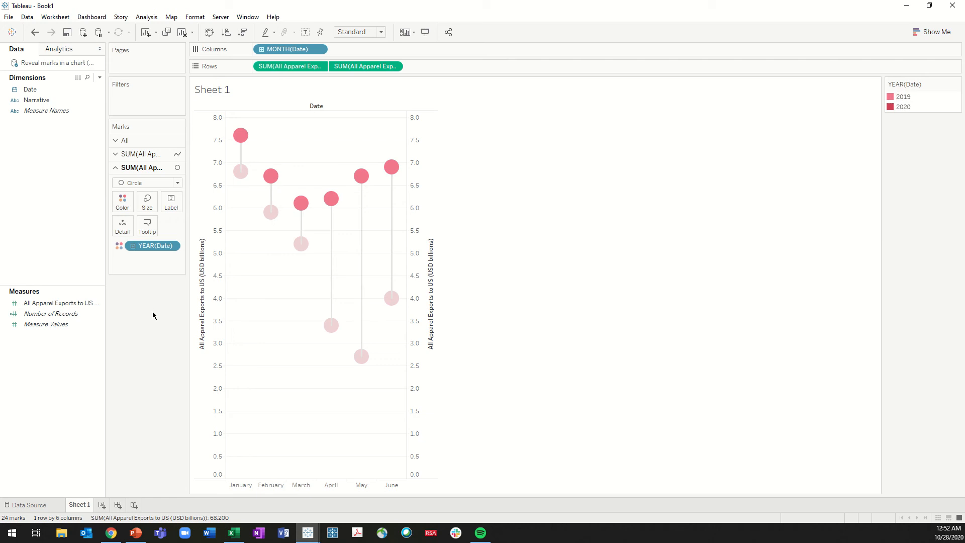
Color the connecting lines of the first exports measure light purple and thicken them to nearly the maximum size
{"action": "left_click", "coordinate": [141, 154]}
{"action": "left_click", "coordinate": [124, 190]}
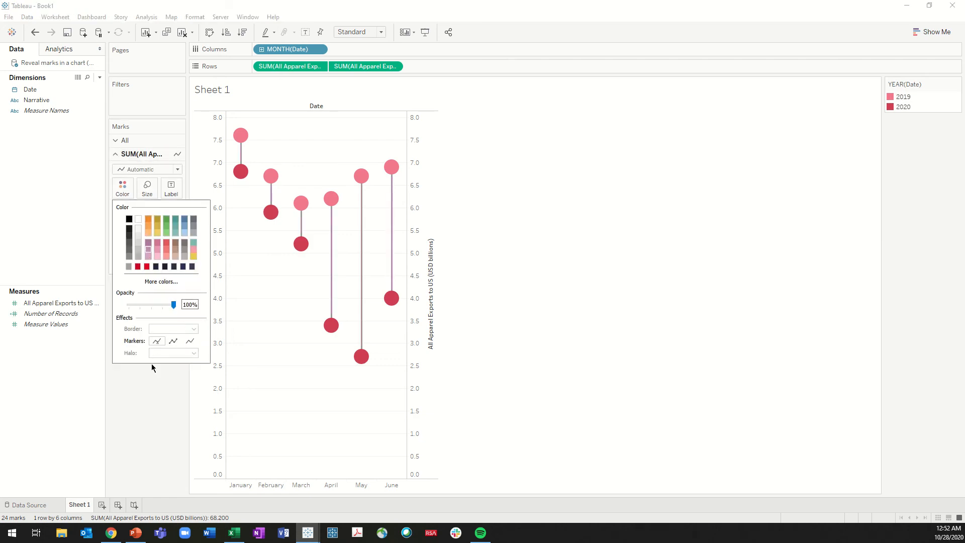
{"action": "left_click", "coordinate": [167, 383]}
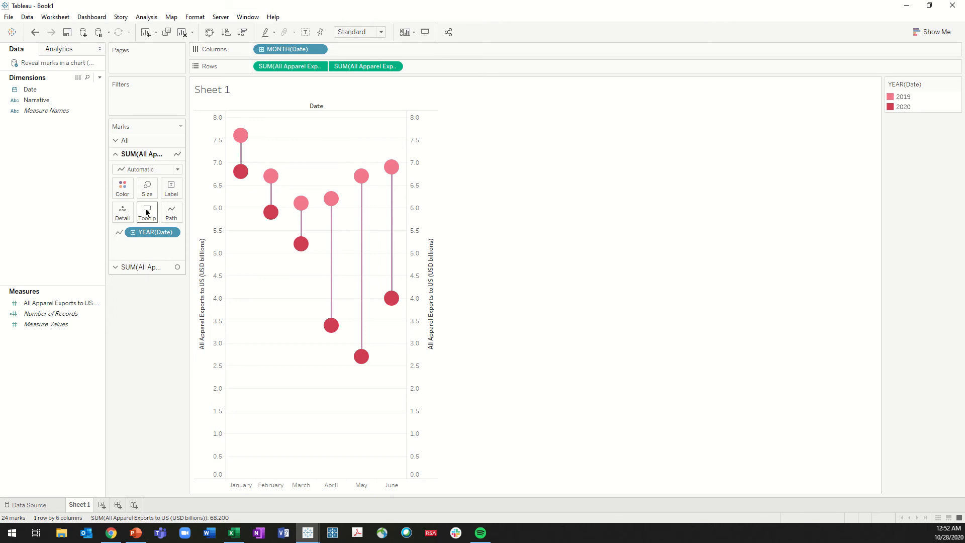
{"action": "left_click", "coordinate": [146, 191]}
{"action": "left_click_drag", "start_coordinate": [164, 213], "coordinate": [226, 217]}
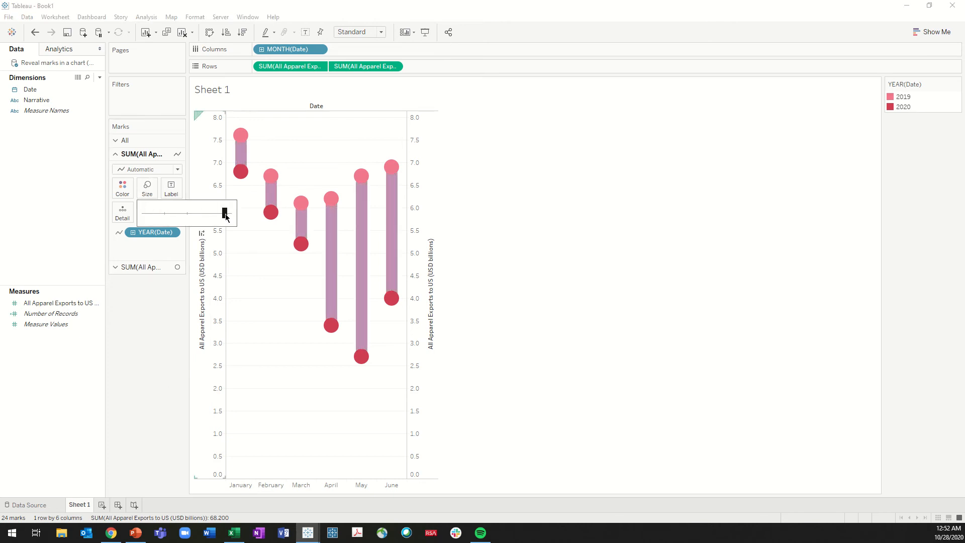
Shrink the second measure's circles to fit inside the connecting lines and hide the secondary axis header
{"action": "left_click", "coordinate": [156, 267]}
{"action": "left_click", "coordinate": [148, 203]}
{"action": "left_click_drag", "start_coordinate": [162, 227], "coordinate": [156, 231]}
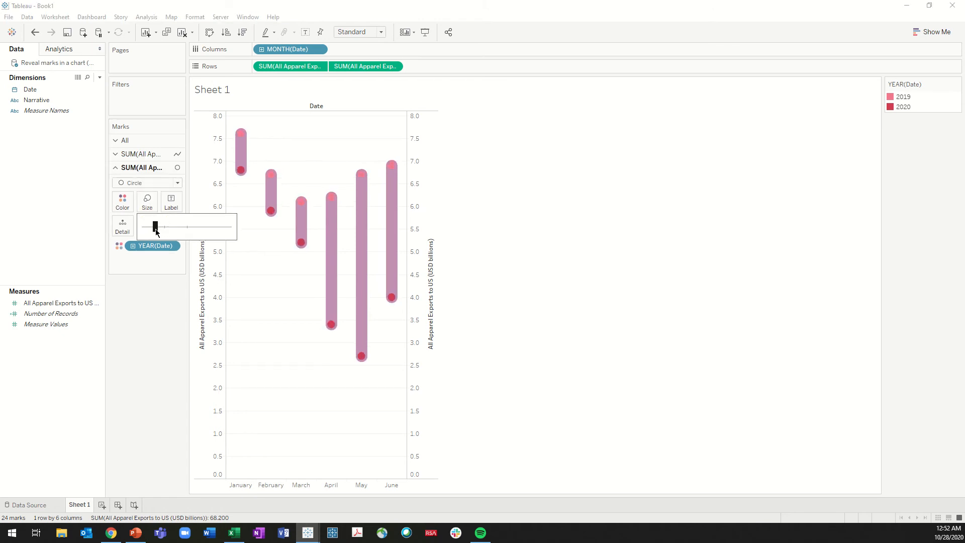
{"action": "left_click", "coordinate": [149, 340]}
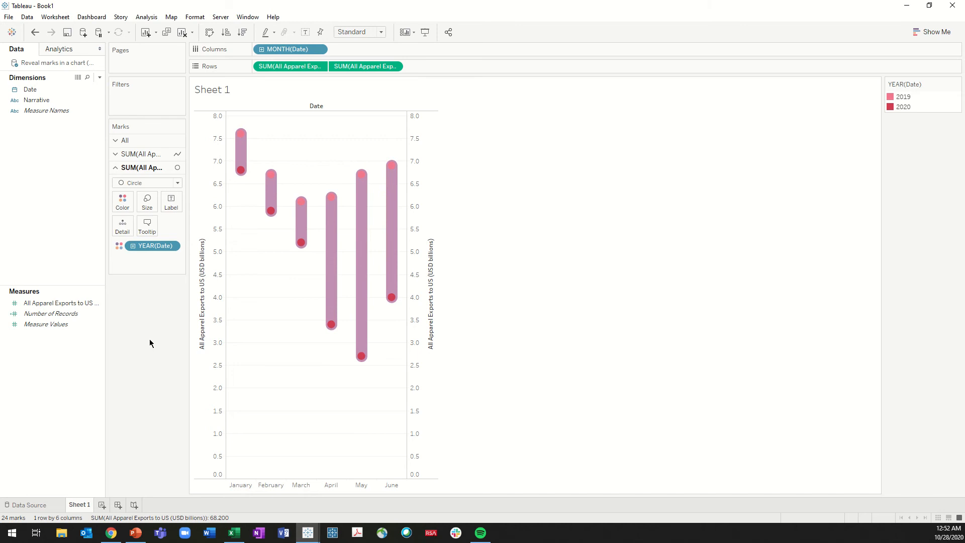
{"action": "right_click", "coordinate": [416, 201]}
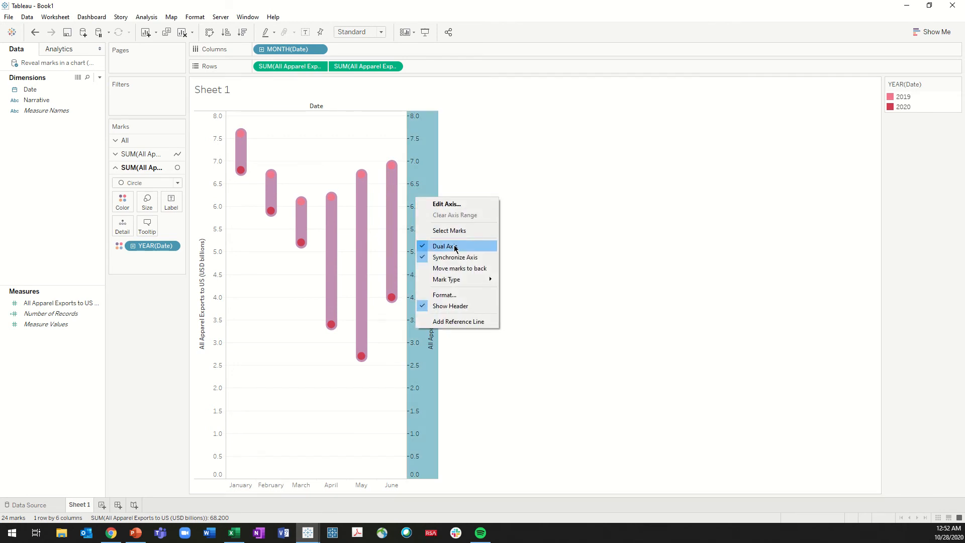
{"action": "left_click", "coordinate": [463, 305]}
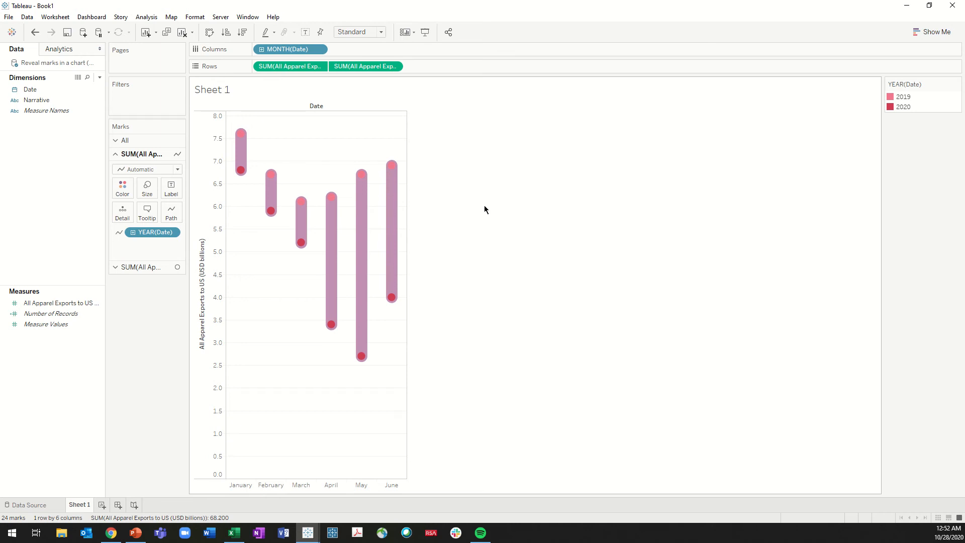
Create a float parameter whose allowable values are a range with minimum 1 and maximum 6
{"action": "right_click", "coordinate": [67, 374]}
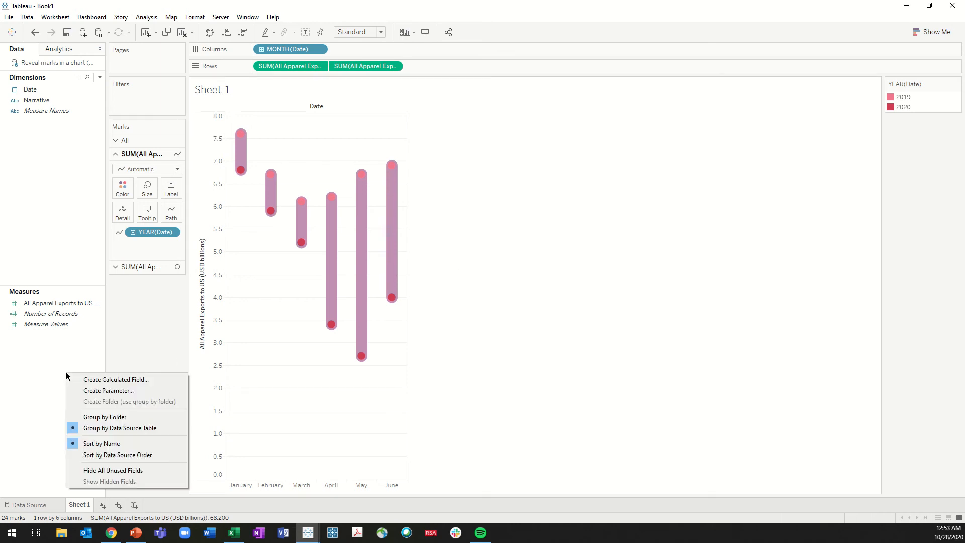
{"action": "left_click", "coordinate": [85, 390]}
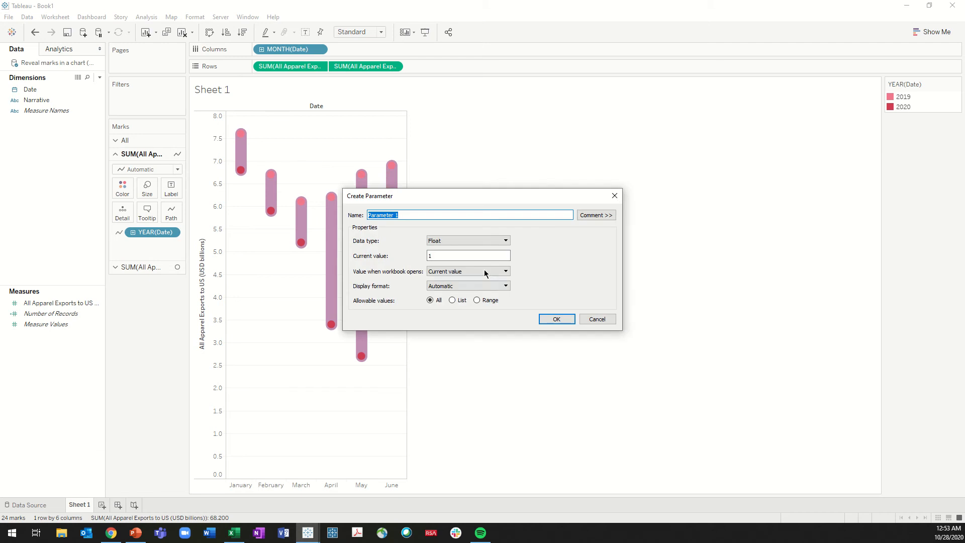
{"action": "left_click", "coordinate": [477, 301]}
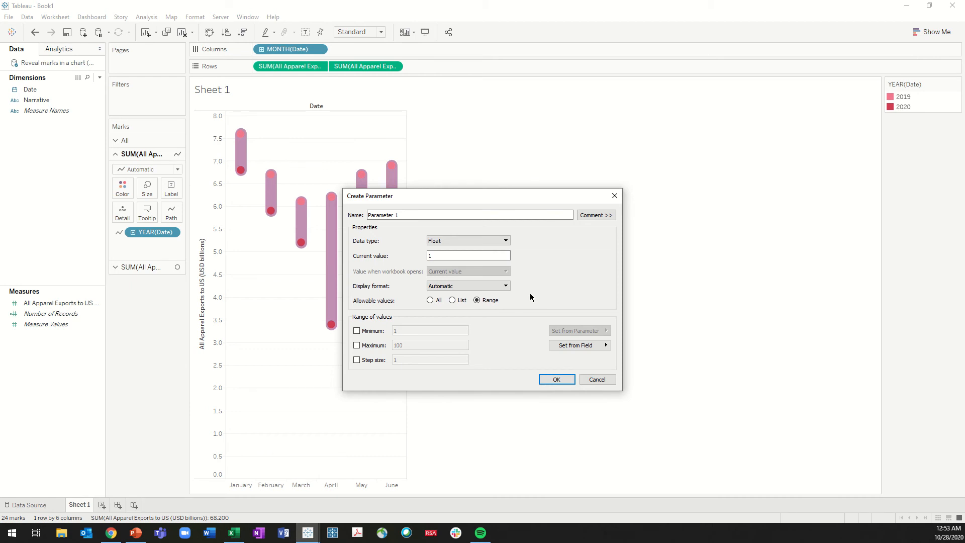
{"action": "left_click", "coordinate": [459, 301]}
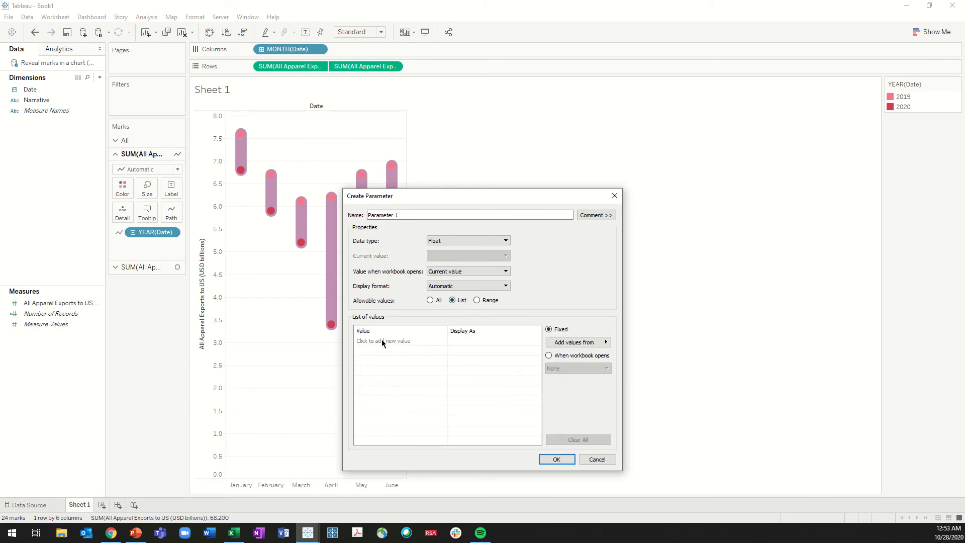
{"action": "left_click", "coordinate": [476, 301]}
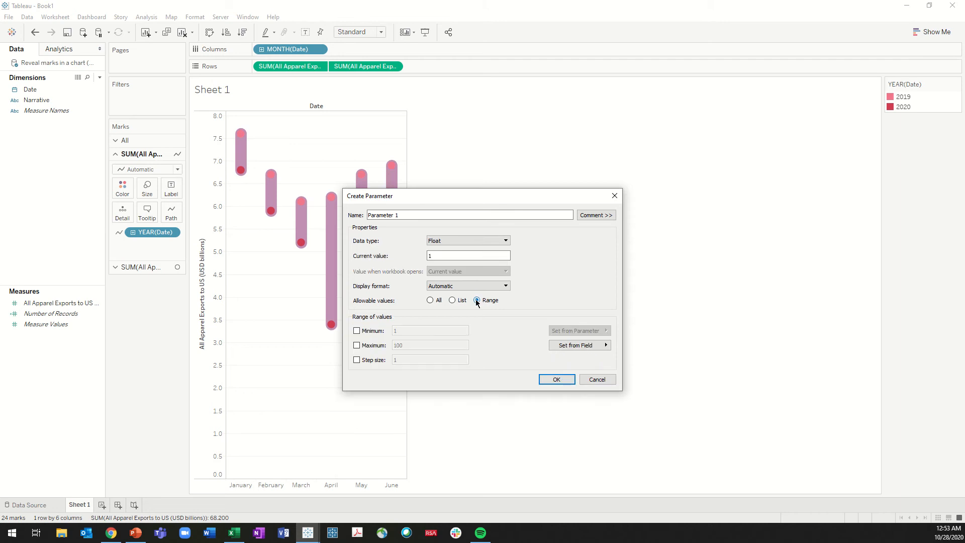
{"action": "left_click", "coordinate": [357, 330]}
{"action": "left_click", "coordinate": [357, 345]}
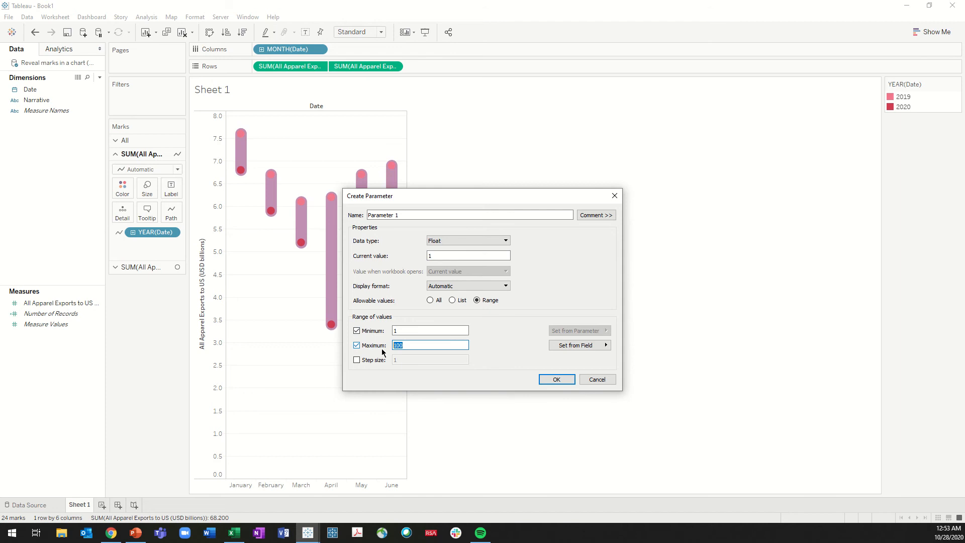
{"action": "type", "text": "6"}
{"action": "key", "text": "Return"}
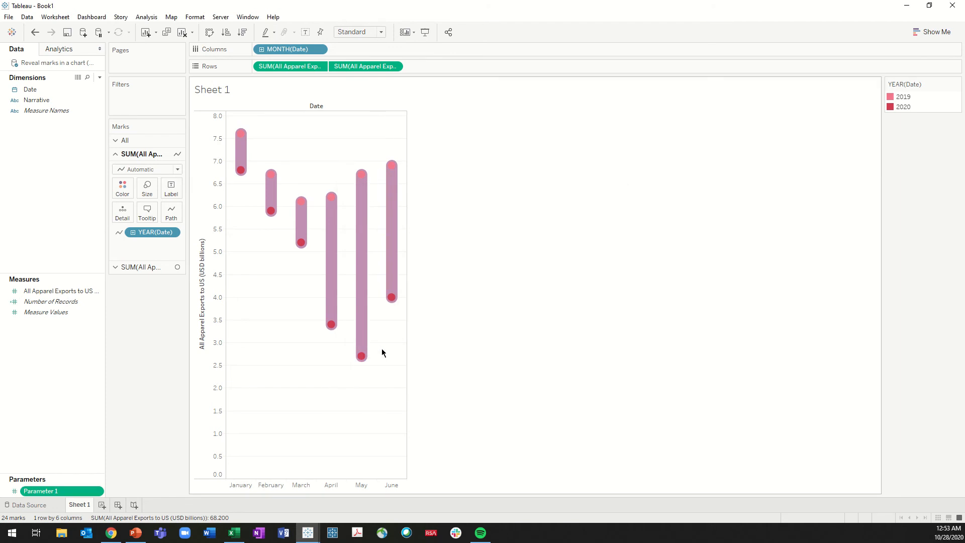
Edit the parameter to use a step size of 1 and convert its range into a list of allowable values
{"action": "right_click", "coordinate": [41, 491]}
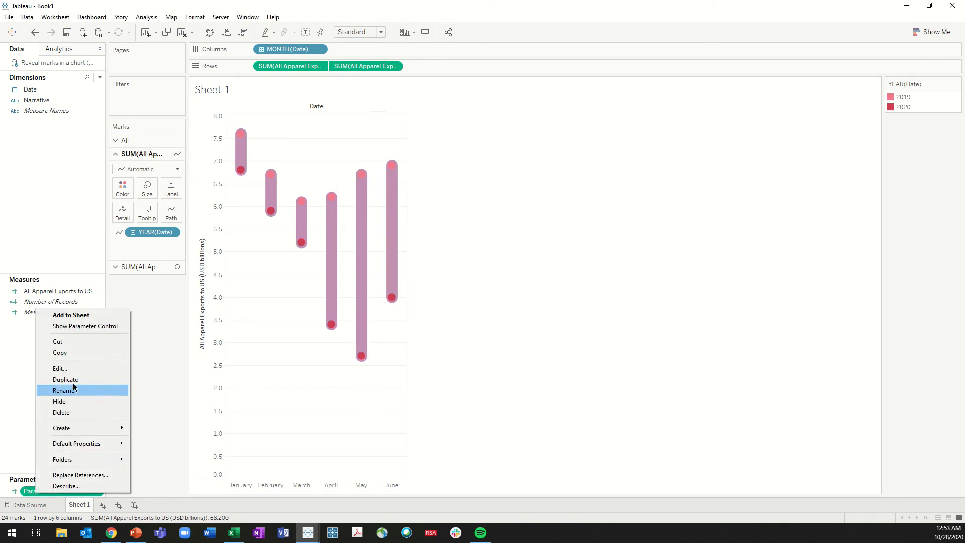
{"action": "left_click", "coordinate": [71, 368]}
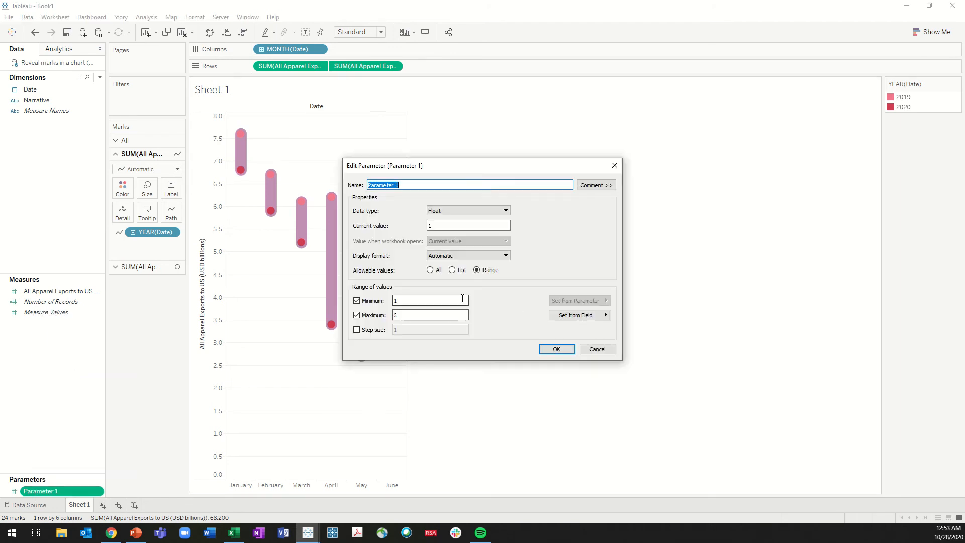
{"action": "left_click", "coordinate": [478, 270]}
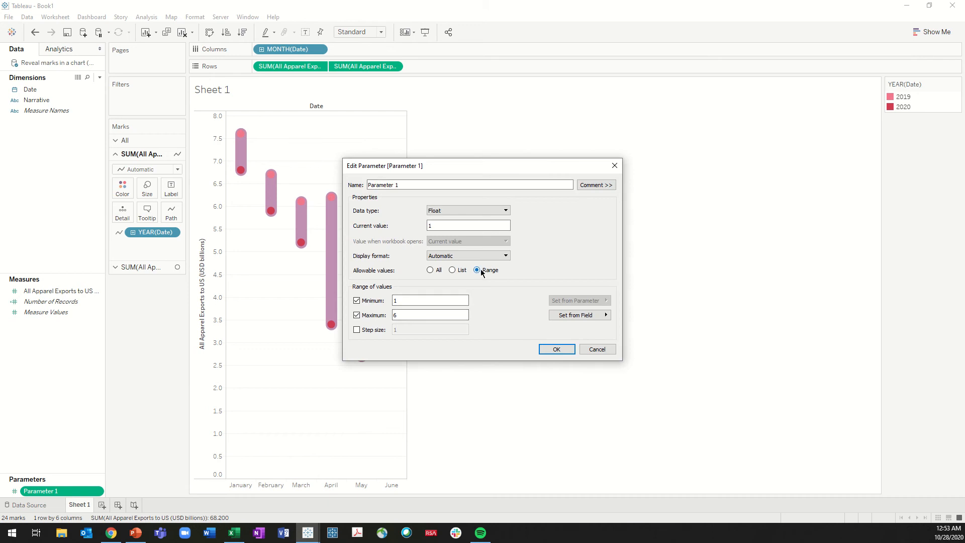
{"action": "left_click", "coordinate": [452, 271]}
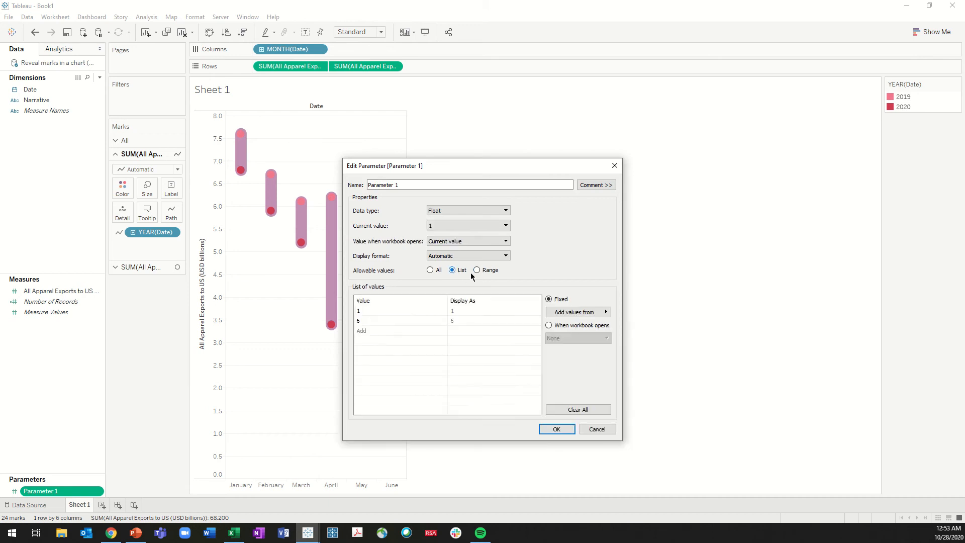
{"action": "left_click", "coordinate": [476, 270]}
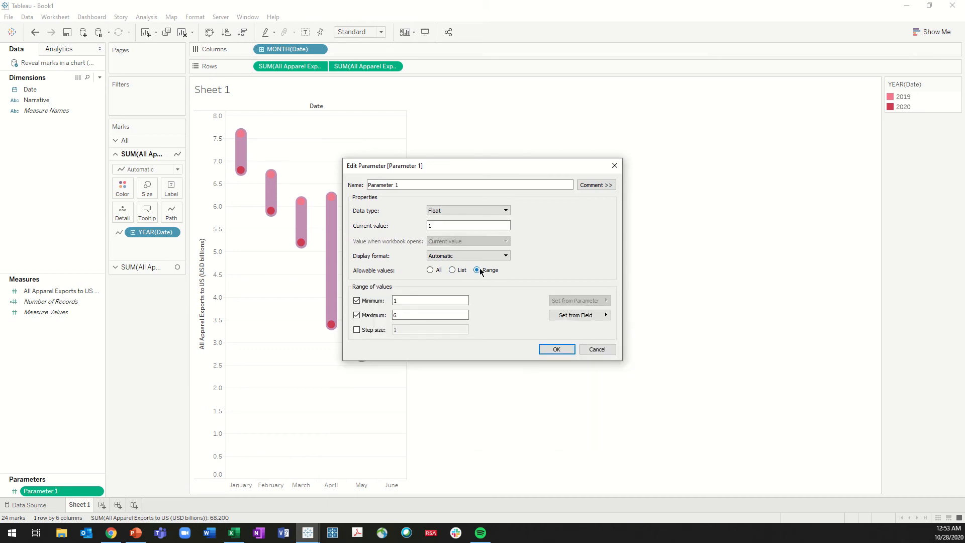
{"action": "left_click", "coordinate": [357, 330]}
{"action": "left_click", "coordinate": [452, 270]}
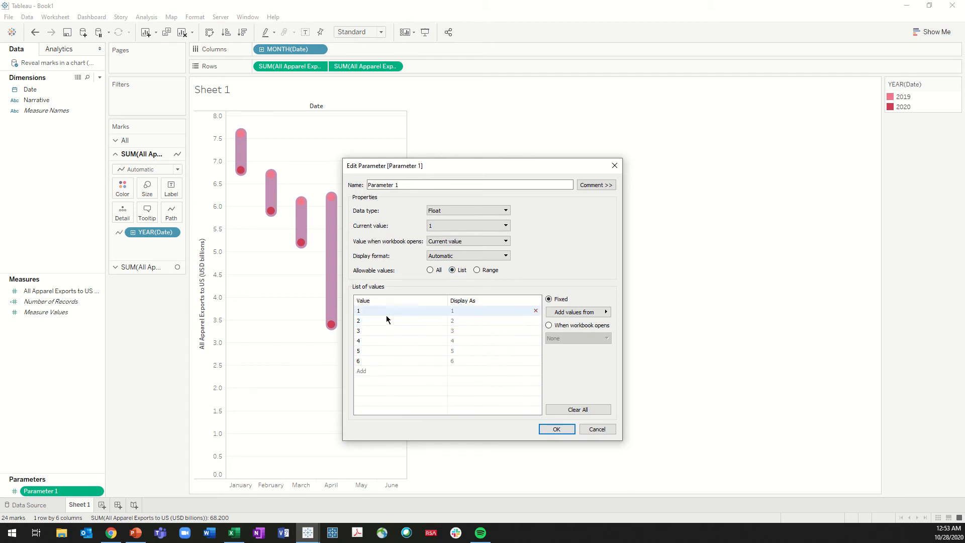
Set the display names of parameter values 1 to 6 to January, February, March, April, May and June
{"action": "left_click", "coordinate": [463, 311]}
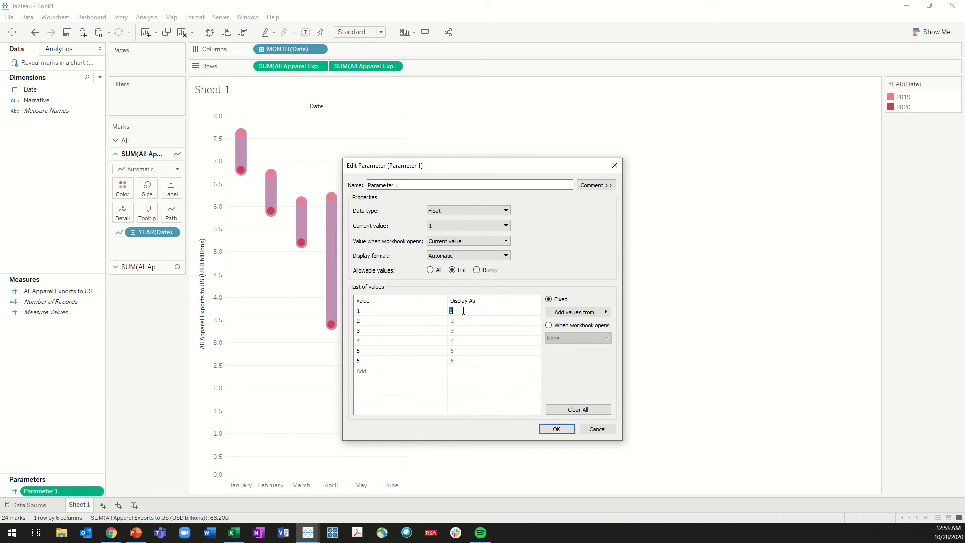
{"action": "type", "text": "January"}
{"action": "key", "text": "Return"}
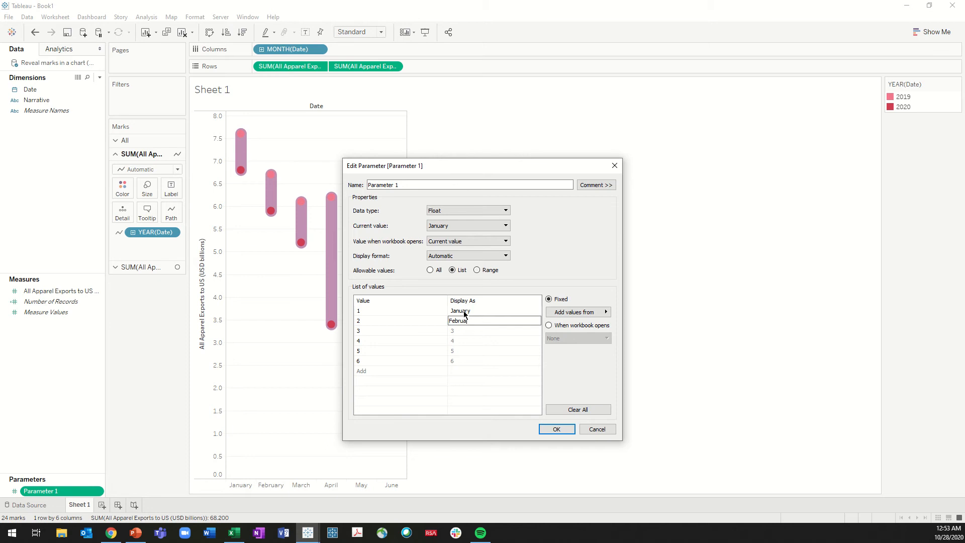
{"action": "key", "text": "Return"}
{"action": "type", "text": "March"}
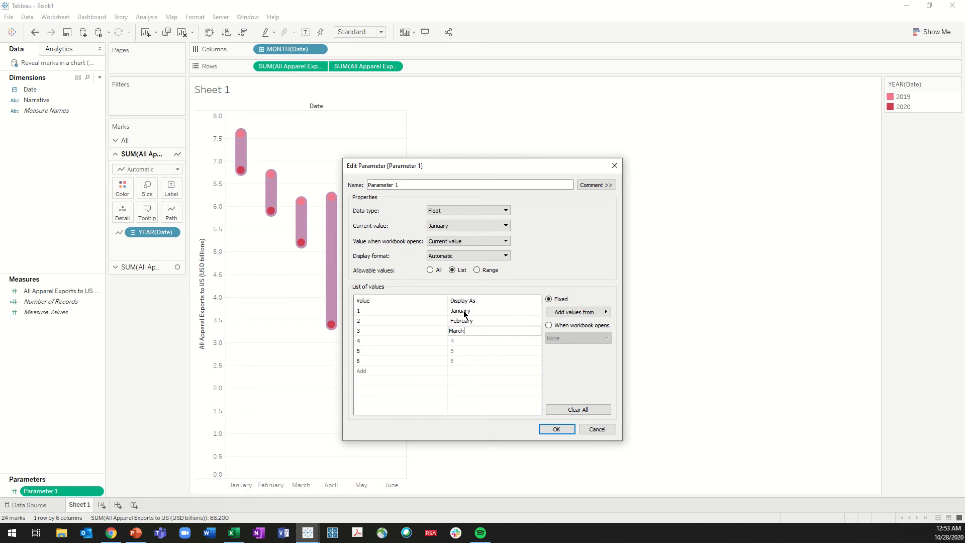
{"action": "key", "text": "Return"}
{"action": "type", "text": "April"}
{"action": "key", "text": "Return"}
{"action": "type", "text": "May"}
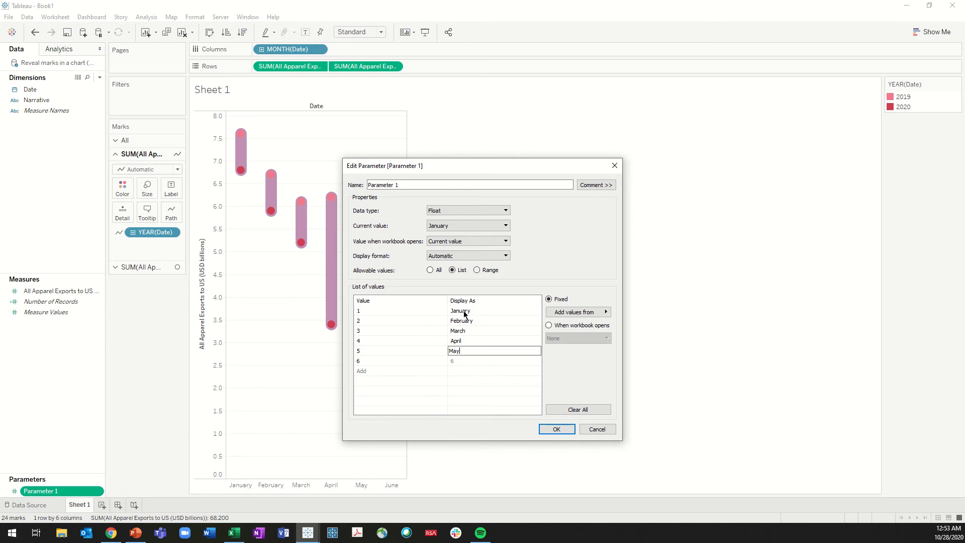
{"action": "key", "text": "Return"}
{"action": "type", "text": "Ju"}
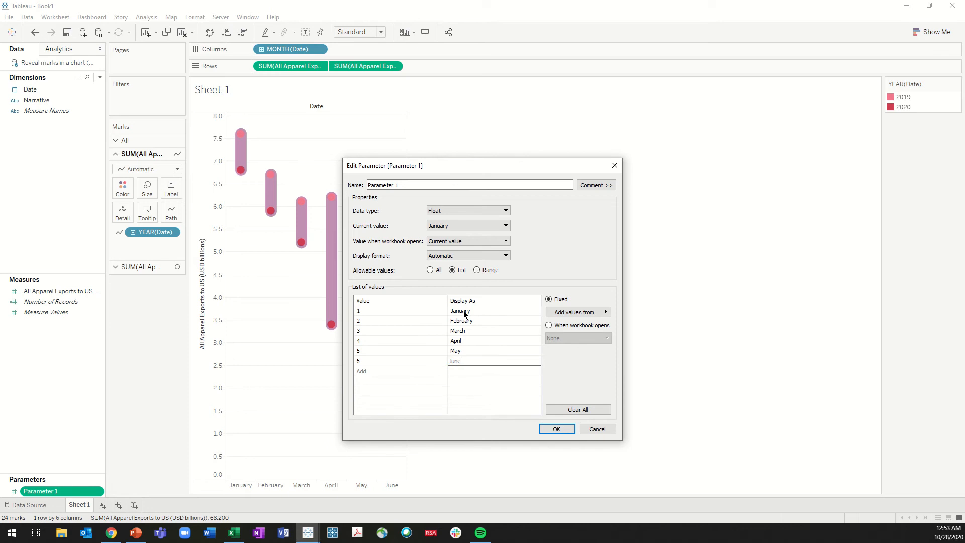
{"action": "type", "text": "ne"}
{"action": "left_click", "coordinate": [465, 314]}
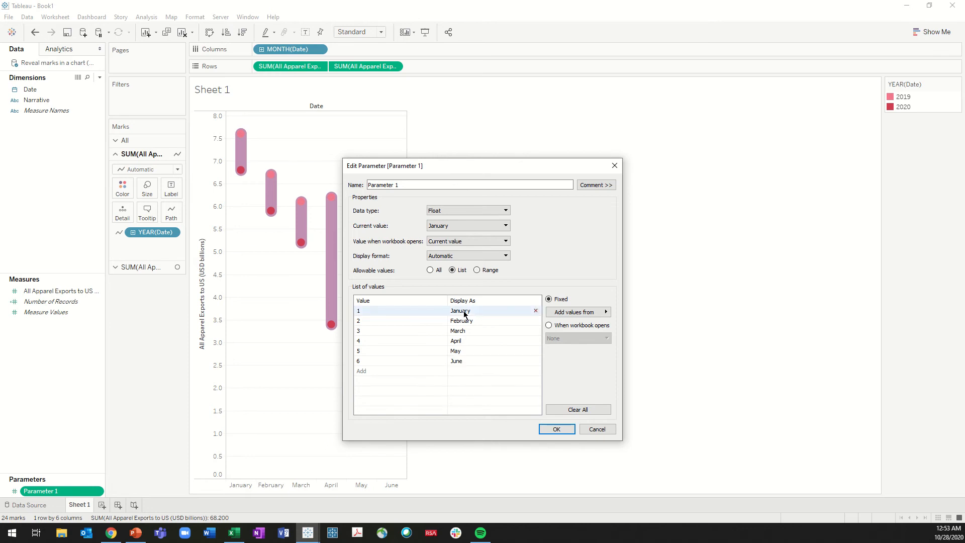
{"action": "left_click", "coordinate": [557, 429]}
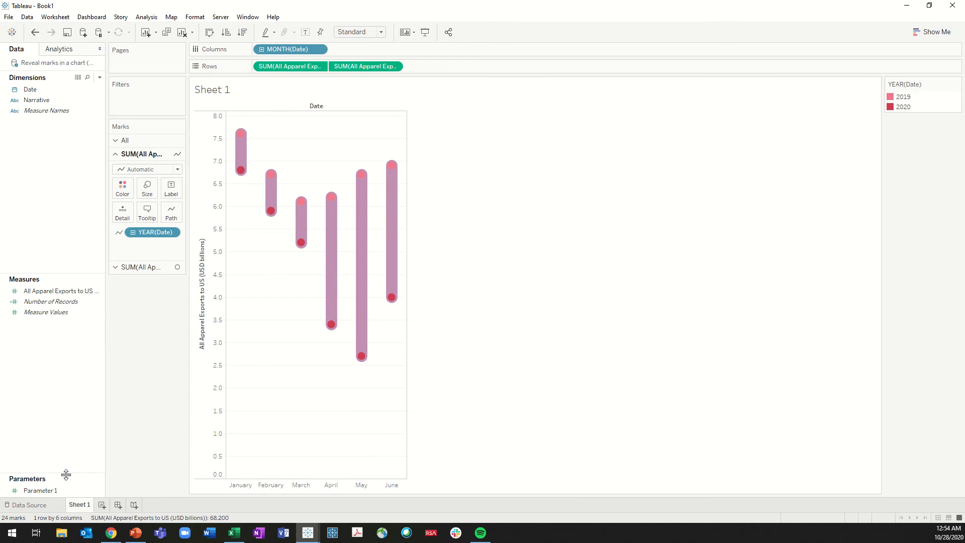
Rename the newly created parameter as Display Month
{"action": "left_click_drag", "start_coordinate": [65, 473], "coordinate": [58, 455]}
{"action": "right_click", "coordinate": [41, 467]}
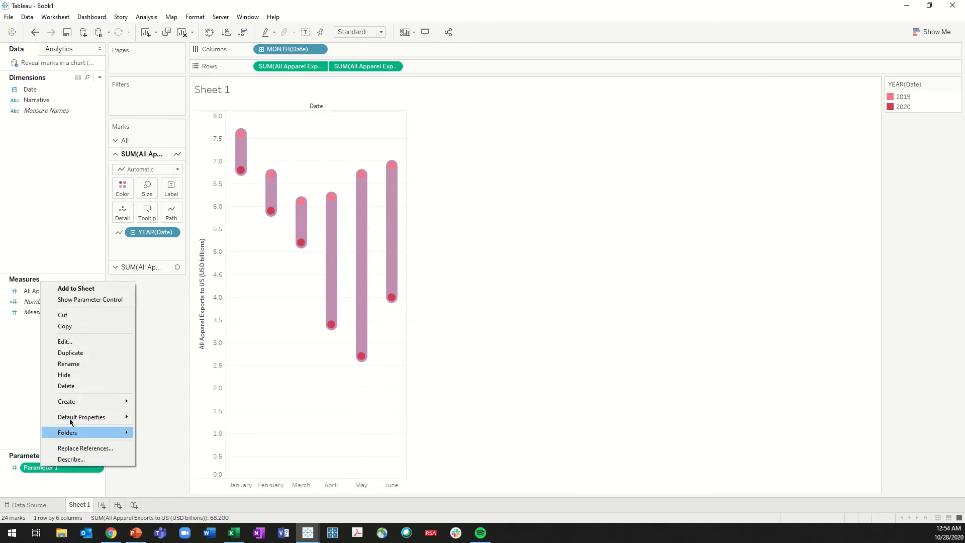
{"action": "left_click", "coordinate": [76, 364]}
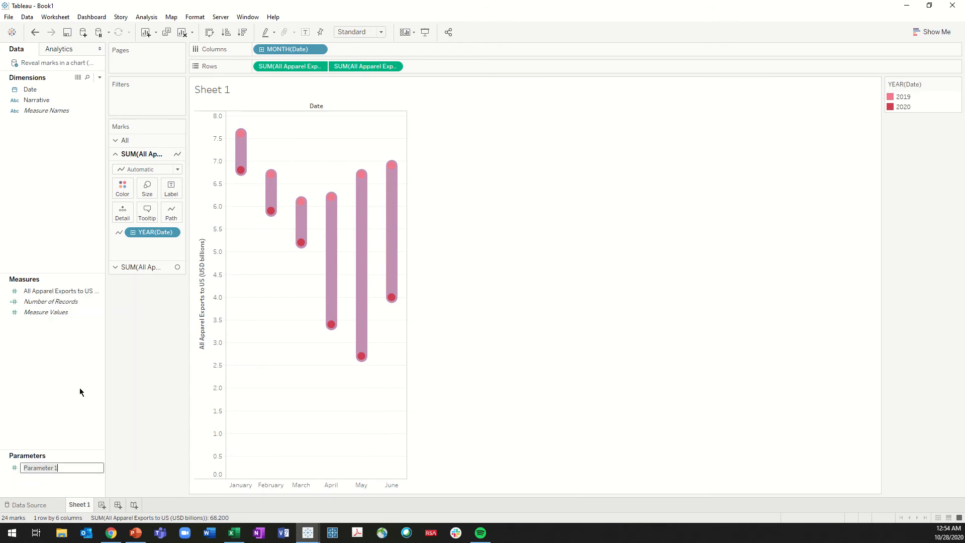
{"action": "type", "text": "Display Month"}
{"action": "key", "text": "Return"}
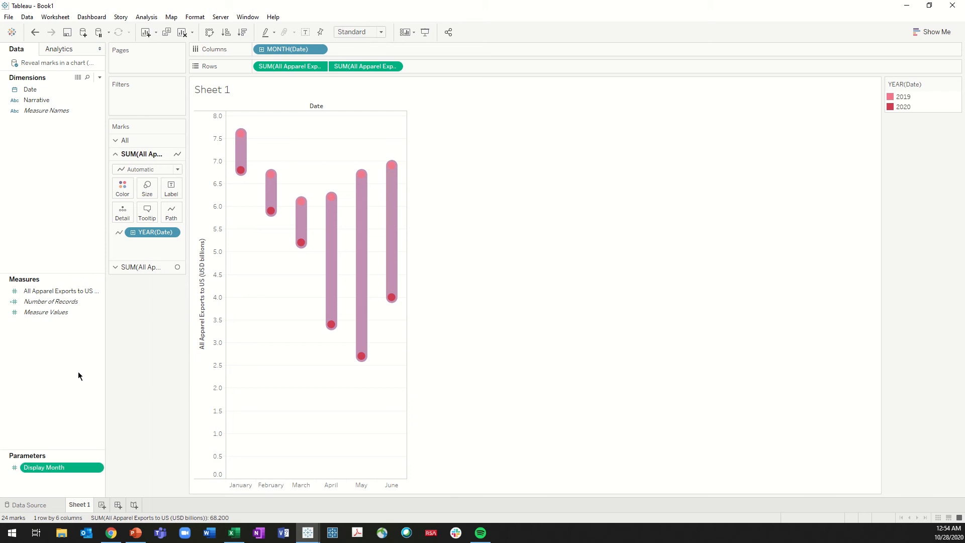
Start a new calculated field named p.Display Month
{"action": "right_click", "coordinate": [39, 147]}
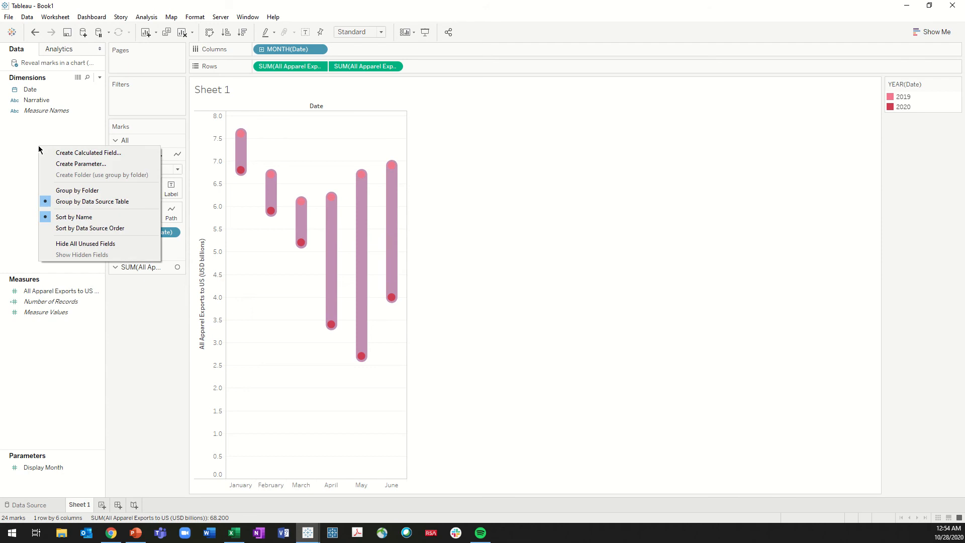
{"action": "left_click", "coordinate": [61, 153]}
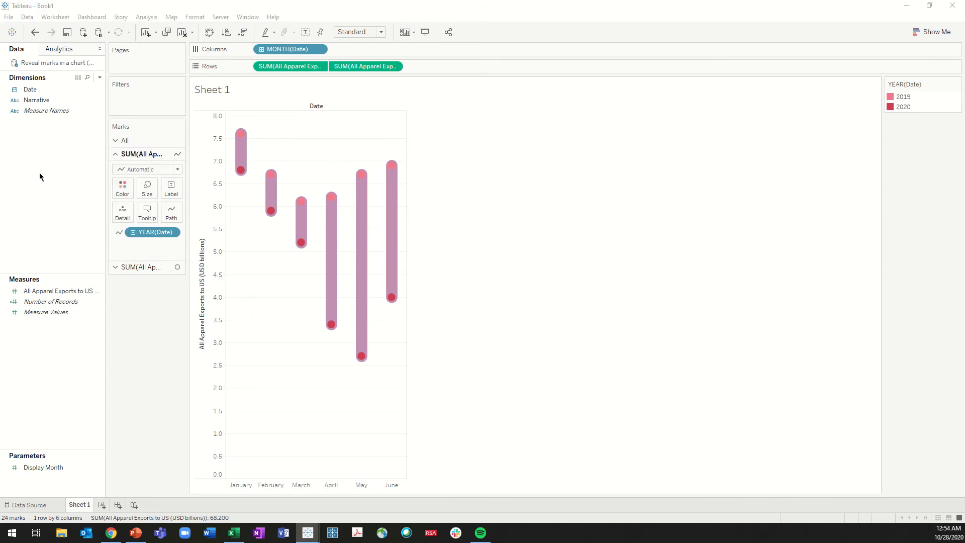
{"action": "left_click_drag", "start_coordinate": [538, 188], "coordinate": [555, 276]}
{"action": "type", "text": "p"}
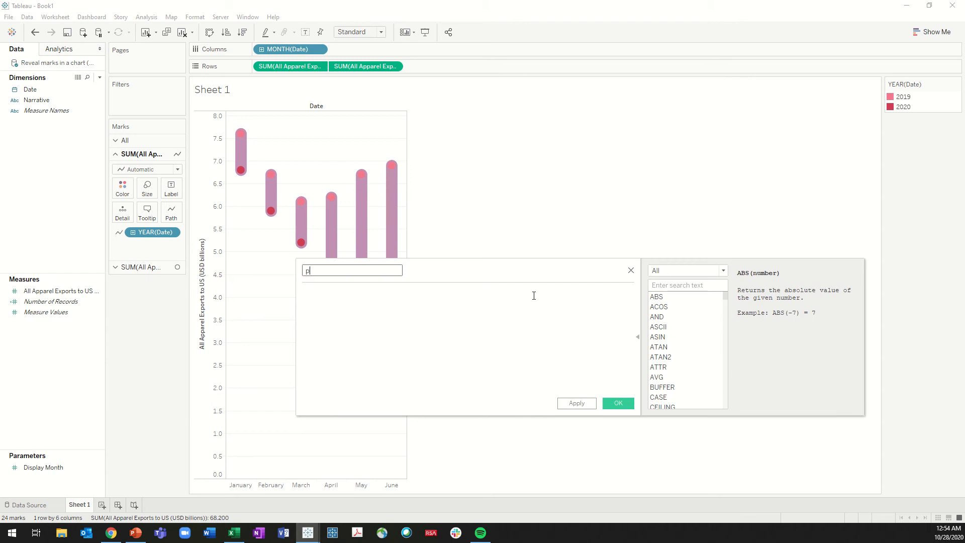
{"action": "type", "text": ".Display Month"}
{"action": "left_click", "coordinate": [534, 296]}
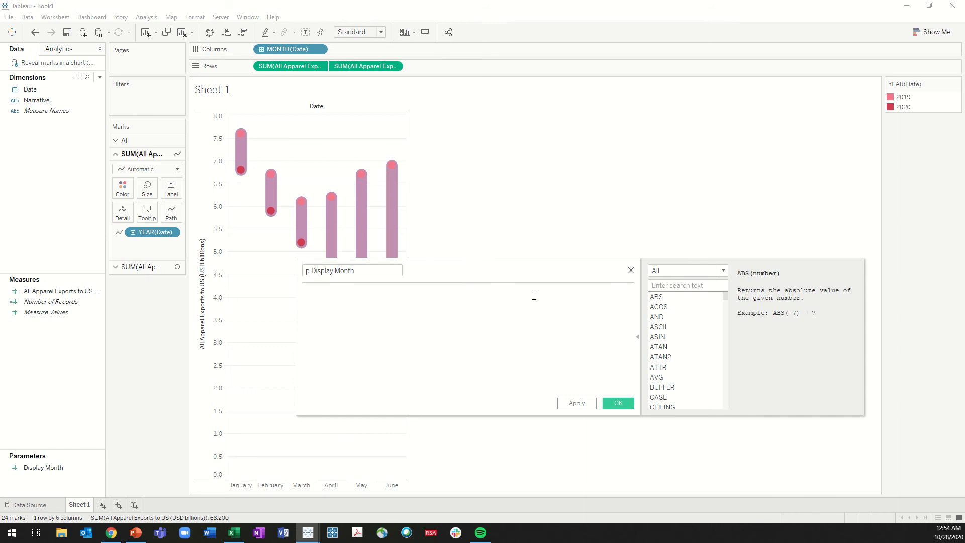
Enter the formula datepart('month',[Date]) <= [Display Month] for the calculated field and save it
{"action": "type", "text": "datepart"}
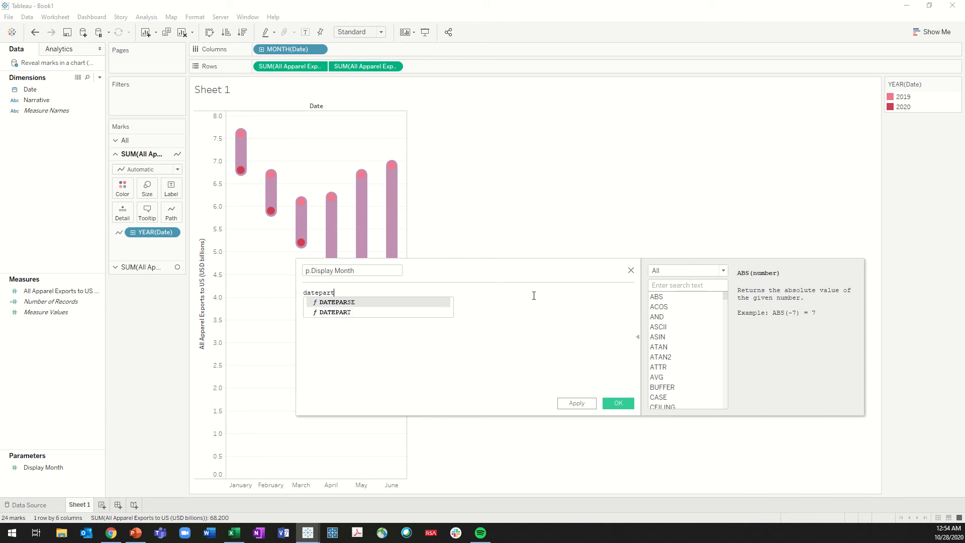
{"action": "type", "text": "('"}
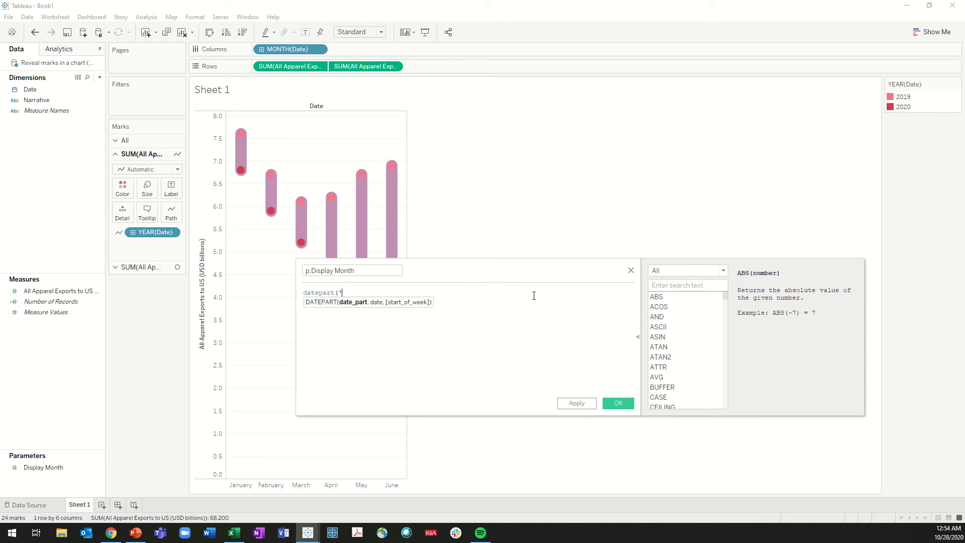
{"action": "type", "text": "month',dat"}
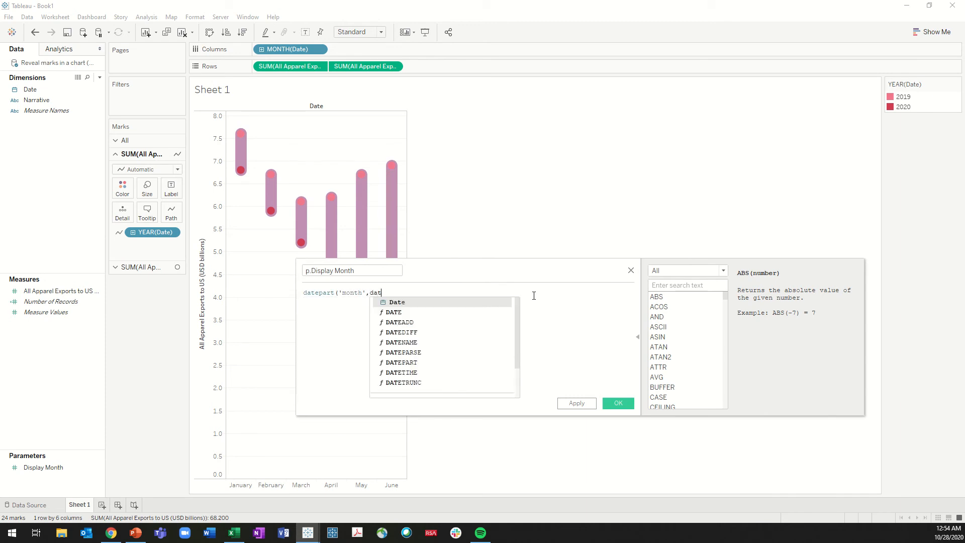
{"action": "key", "text": "Return"}
{"action": "type", "text": ")"}
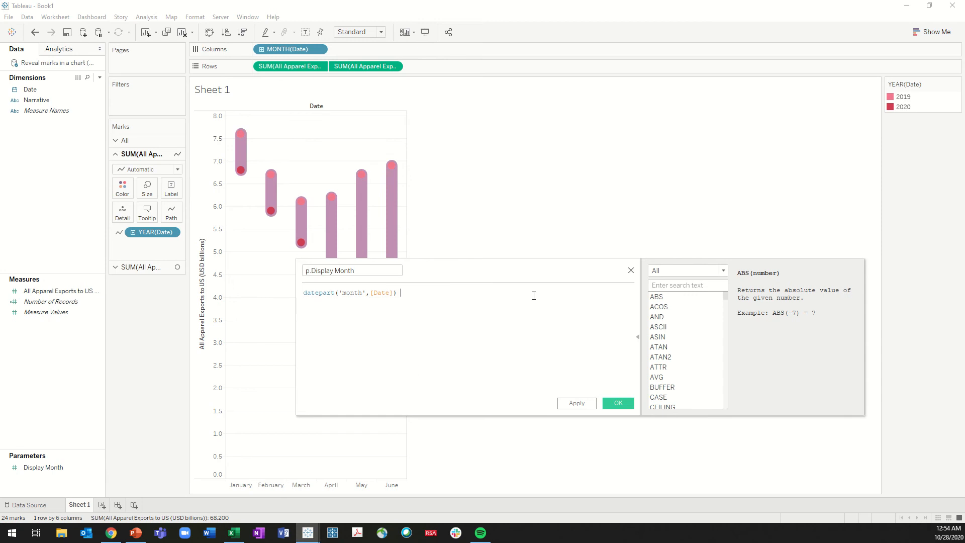
{"action": "type", "text": " <= [Display Month]"}
{"action": "left_click", "coordinate": [618, 403]}
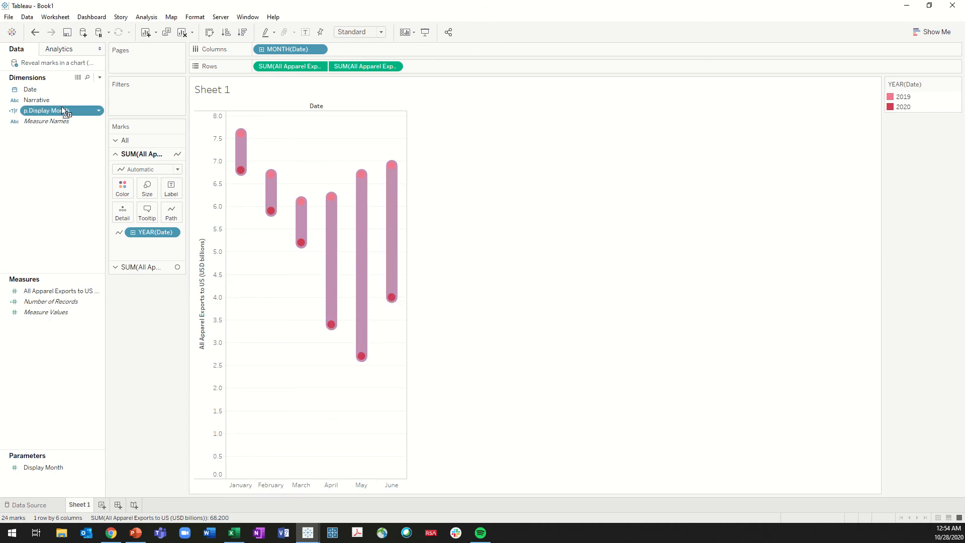
Filter the sheet by p.Display Month, keeping only the True value
{"action": "left_click_drag", "start_coordinate": [62, 107], "coordinate": [141, 95]}
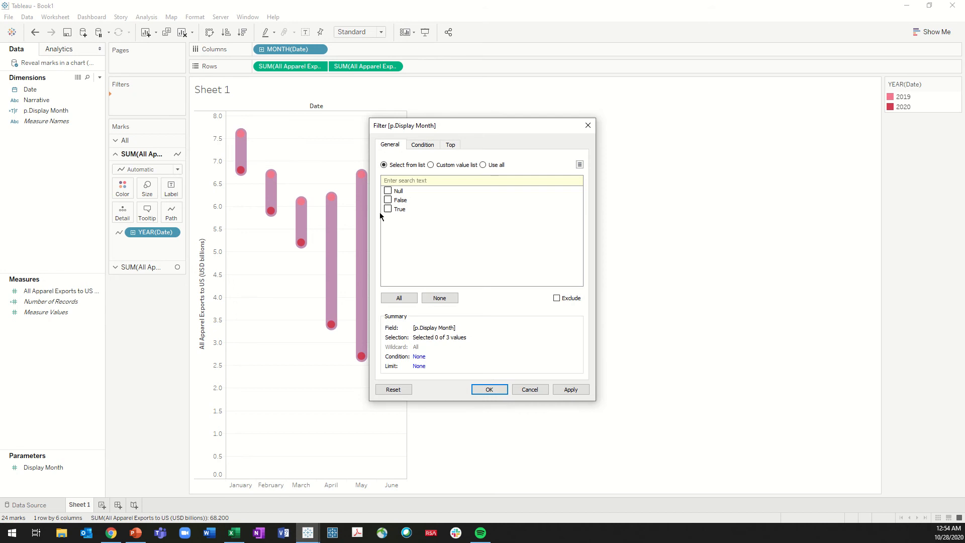
{"action": "left_click", "coordinate": [577, 389]}
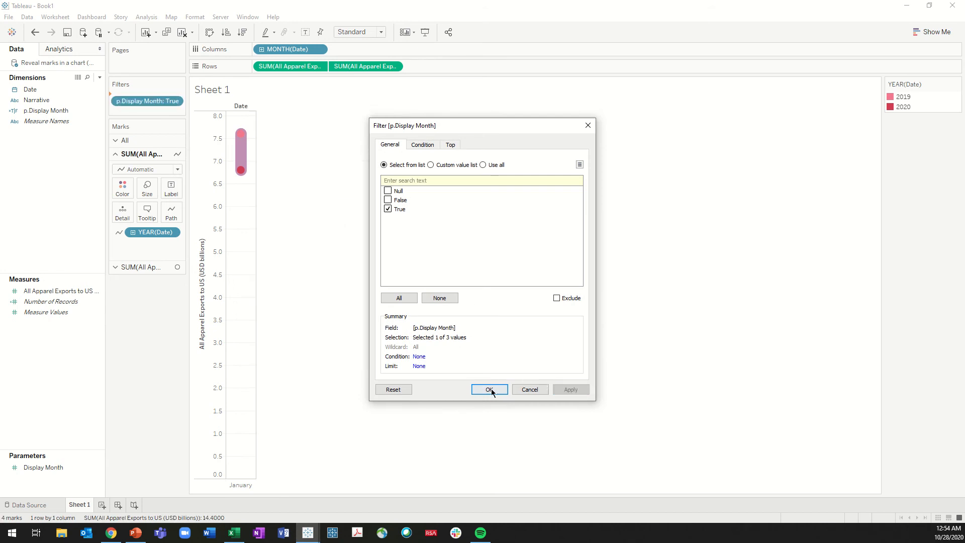
{"action": "left_click", "coordinate": [491, 389]}
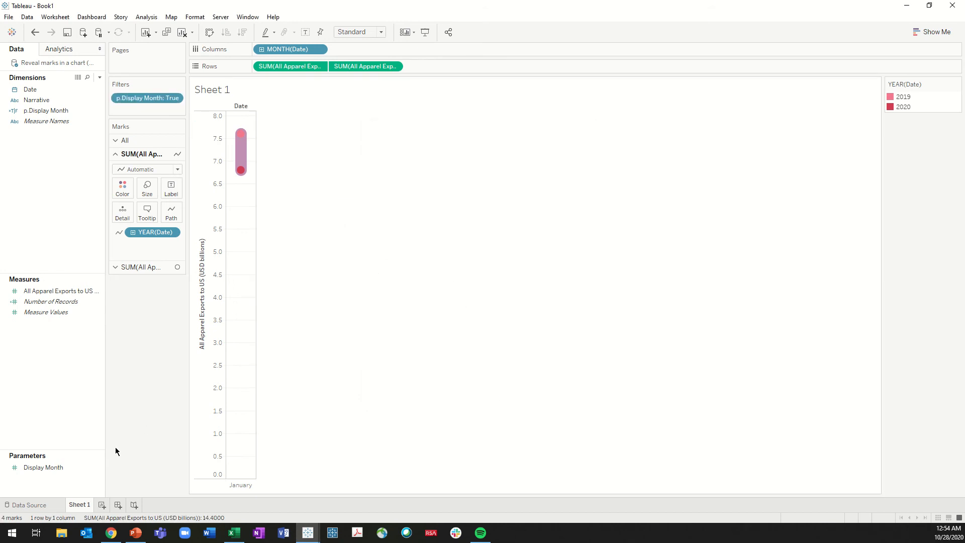
Show the Display Month parameter control and place it directly below the Marks card
{"action": "right_click", "coordinate": [51, 470]}
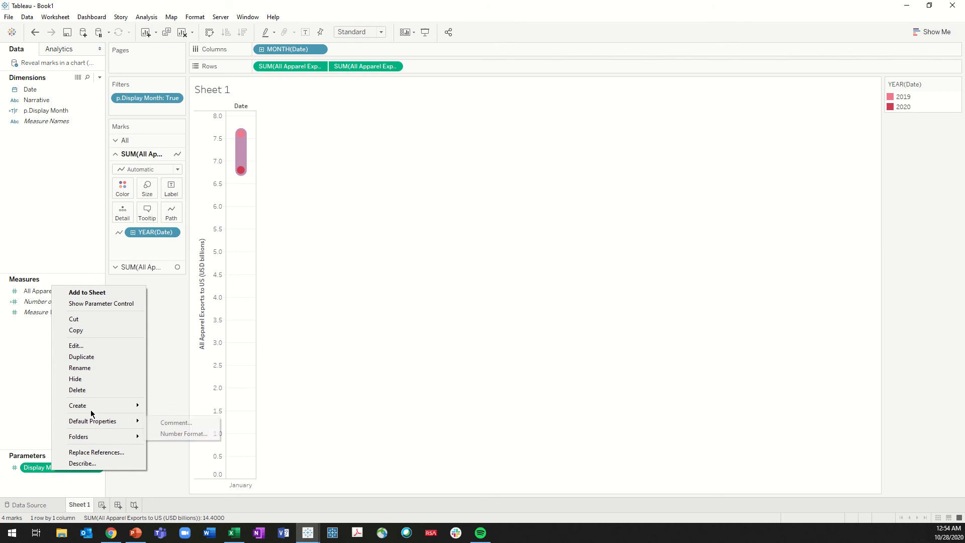
{"action": "left_click", "coordinate": [123, 304]}
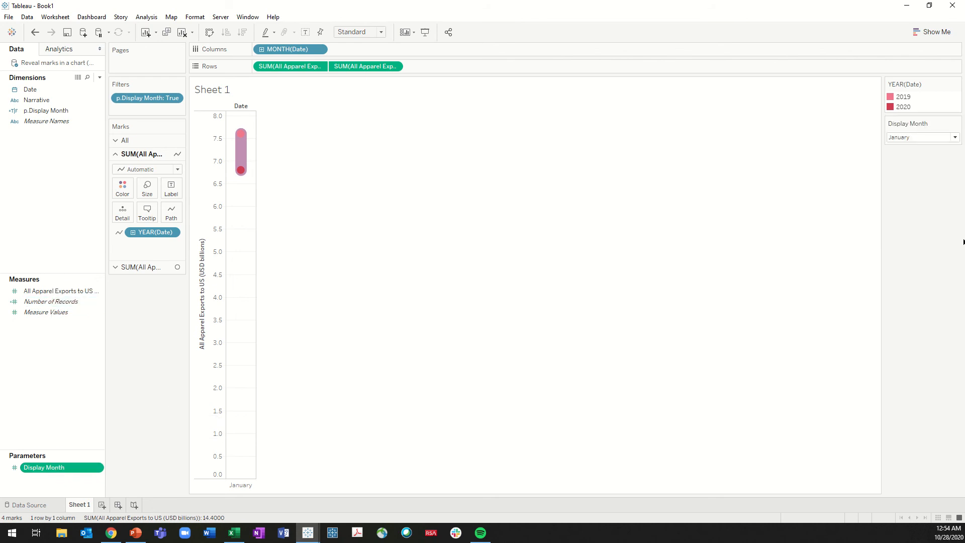
{"action": "left_click_drag", "start_coordinate": [905, 123], "coordinate": [161, 297]}
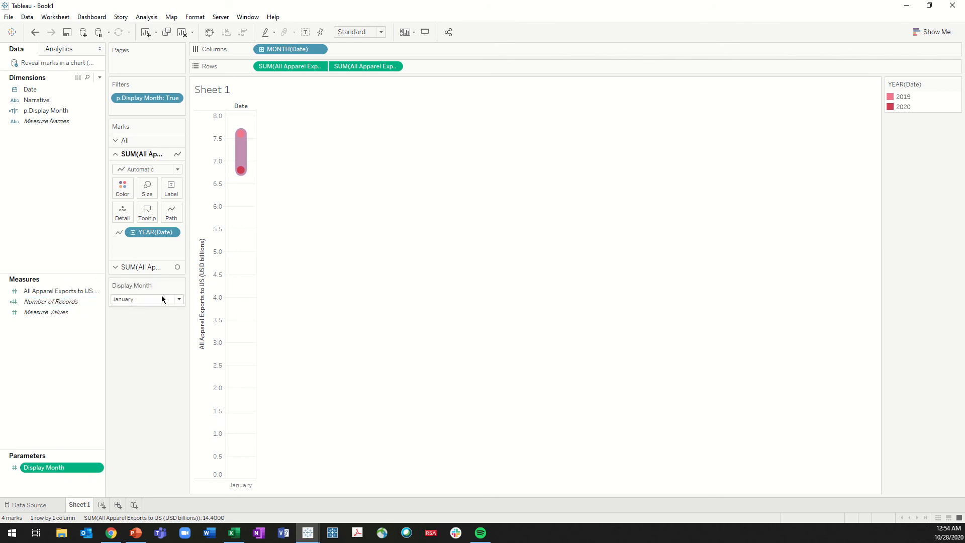
Test the Display Month control by choosing each month from February to June, and return it to January
{"action": "left_click", "coordinate": [135, 300]}
{"action": "left_click", "coordinate": [134, 315]}
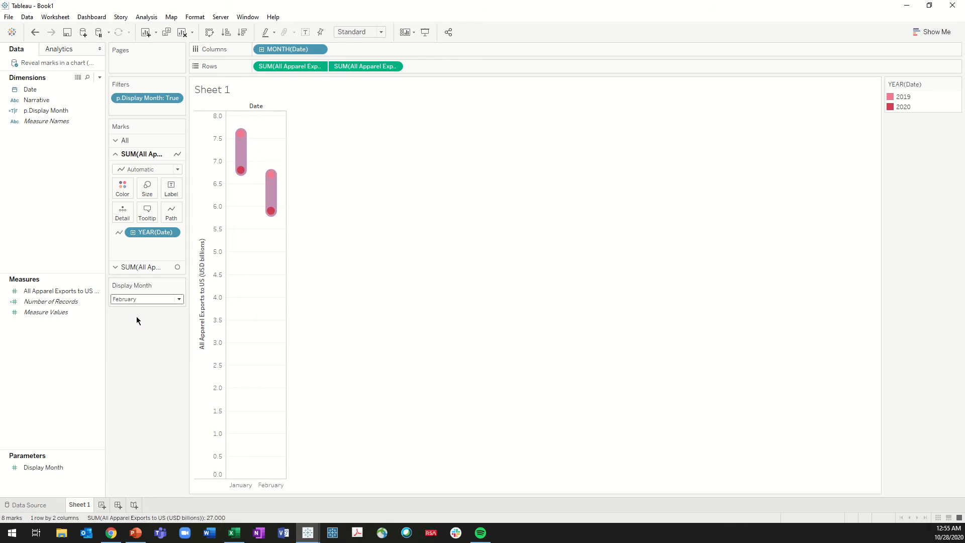
{"action": "left_click", "coordinate": [135, 304]}
{"action": "left_click", "coordinate": [139, 326]}
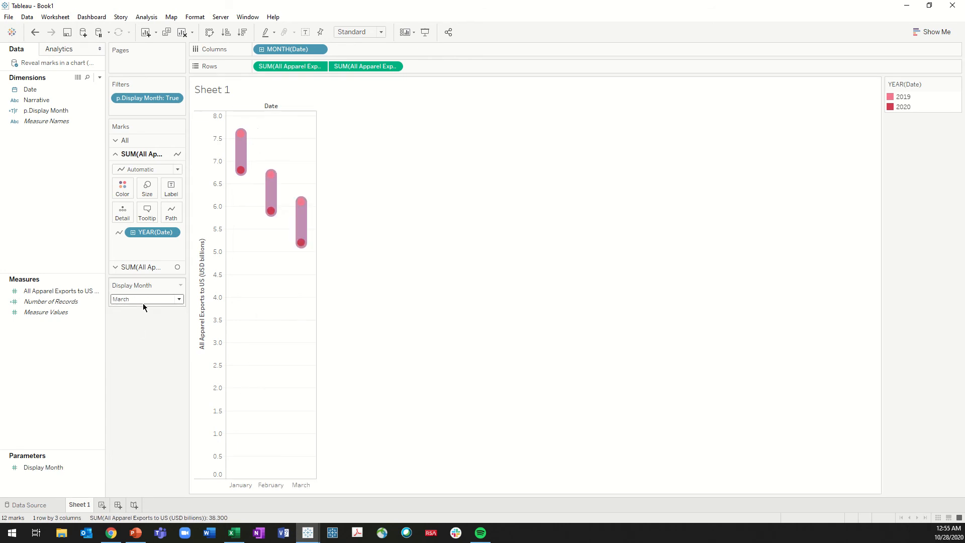
{"action": "left_click", "coordinate": [143, 302]}
{"action": "left_click", "coordinate": [143, 333]}
{"action": "left_click", "coordinate": [145, 301]}
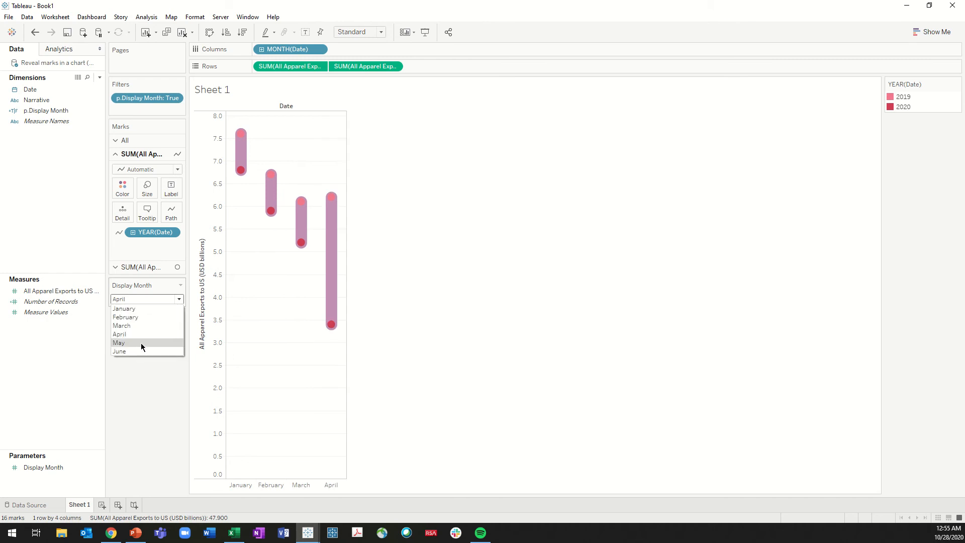
{"action": "left_click", "coordinate": [141, 343]}
{"action": "left_click", "coordinate": [142, 300]}
{"action": "left_click", "coordinate": [145, 350]}
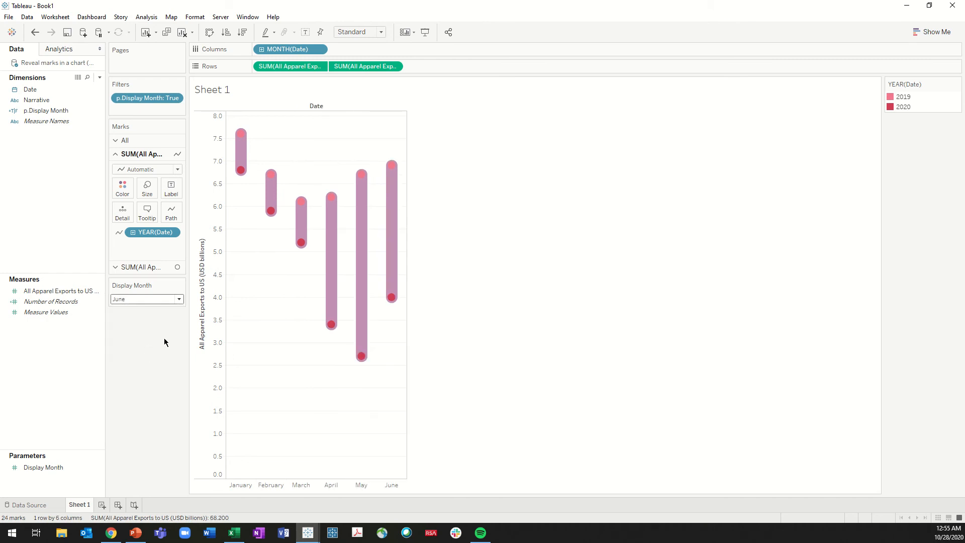
{"action": "left_click", "coordinate": [142, 299]}
{"action": "left_click", "coordinate": [143, 307]}
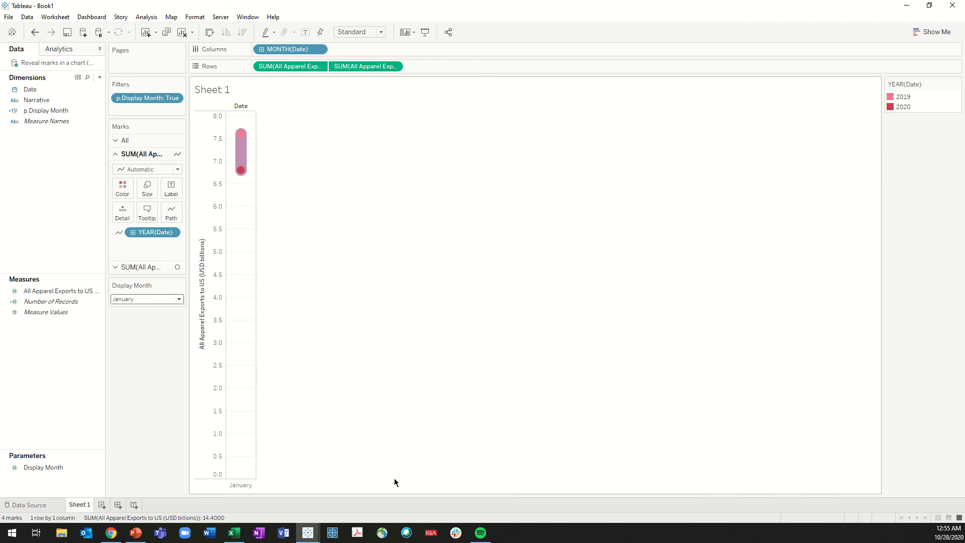
Set the table layout to show empty columns
{"action": "left_click", "coordinate": [146, 16]}
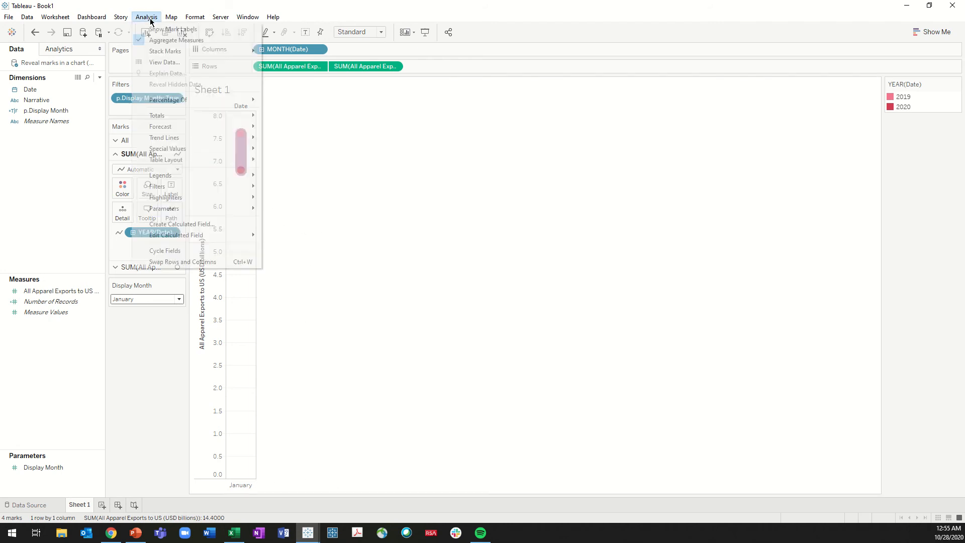
{"action": "mouse_move", "coordinate": [236, 159]}
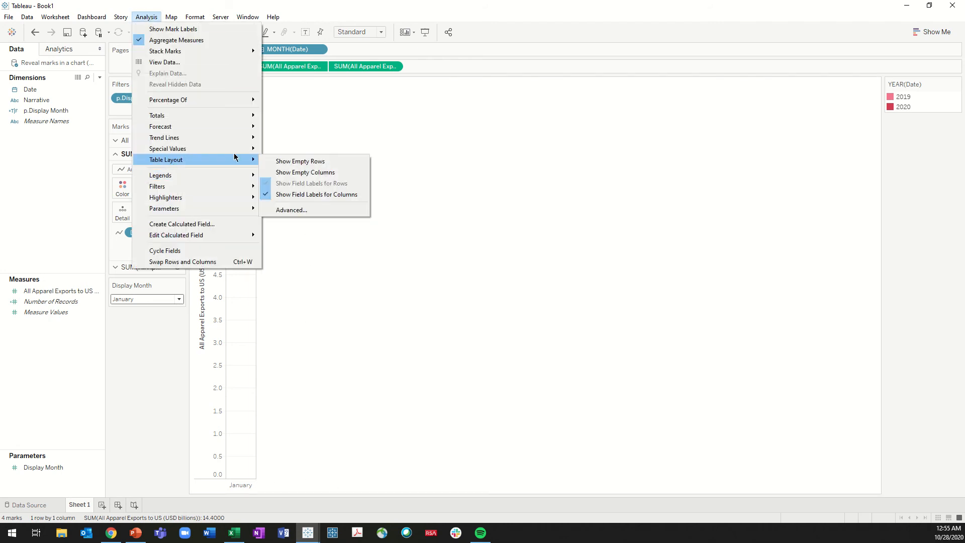
{"action": "left_click", "coordinate": [323, 174]}
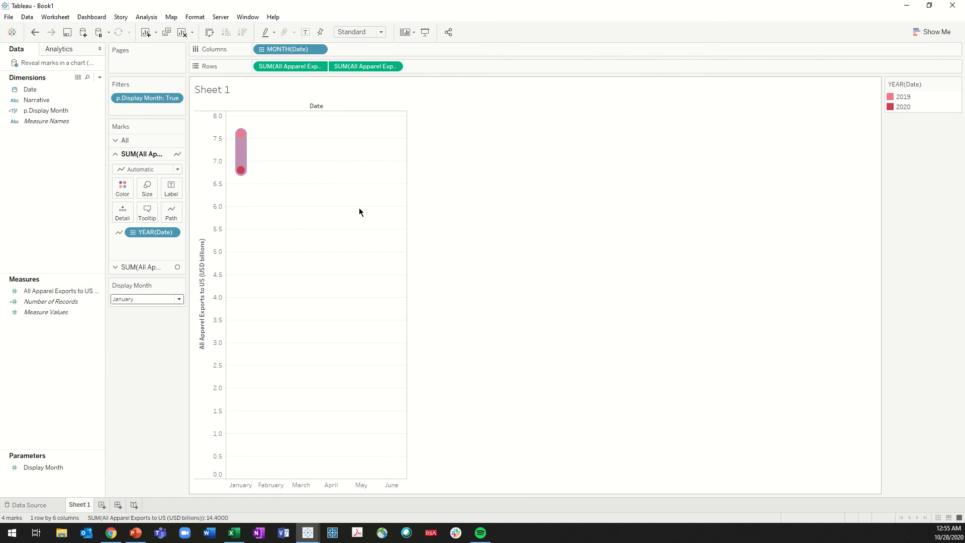
Cycle Display Month from February through June and back to January to check the reveal with empty columns shown
{"action": "left_click", "coordinate": [153, 300]}
{"action": "left_click", "coordinate": [146, 317]}
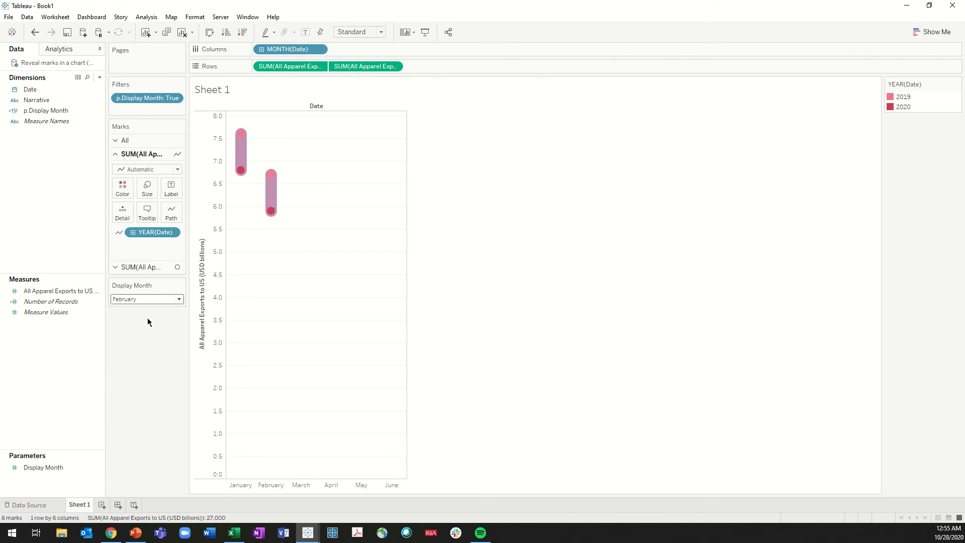
{"action": "left_click", "coordinate": [144, 300]}
{"action": "left_click", "coordinate": [144, 326]}
{"action": "left_click", "coordinate": [141, 300]}
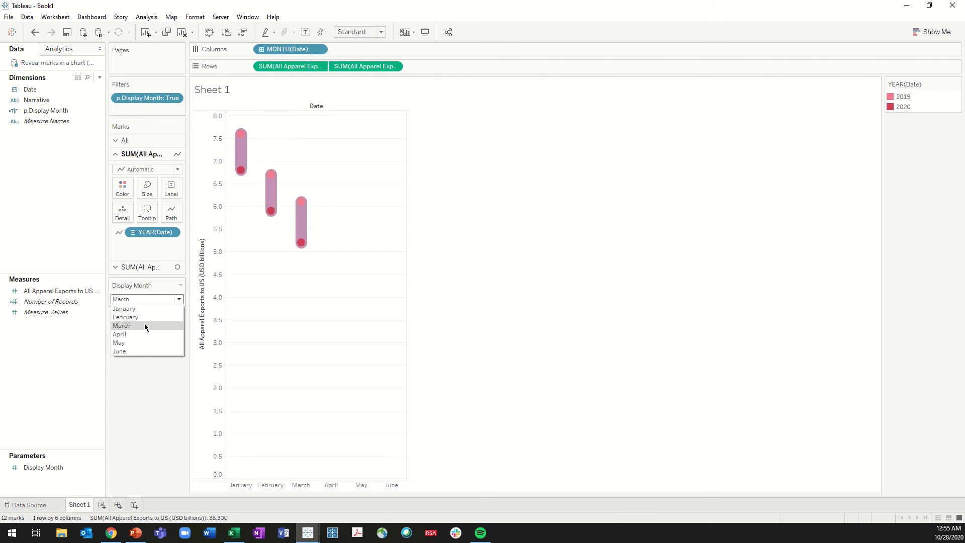
{"action": "left_click", "coordinate": [144, 333]}
{"action": "left_click", "coordinate": [150, 299]}
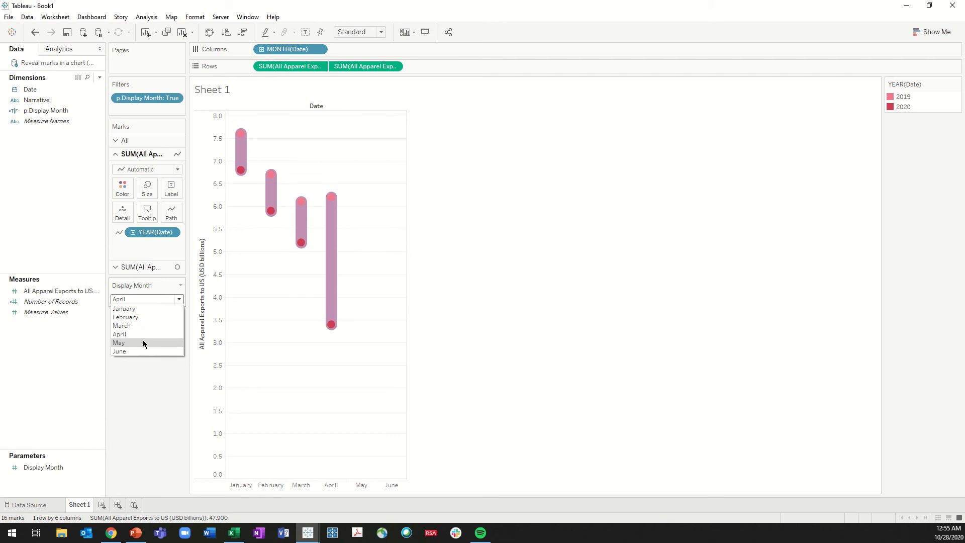
{"action": "left_click", "coordinate": [143, 342]}
{"action": "left_click", "coordinate": [145, 300]}
{"action": "left_click", "coordinate": [143, 351]}
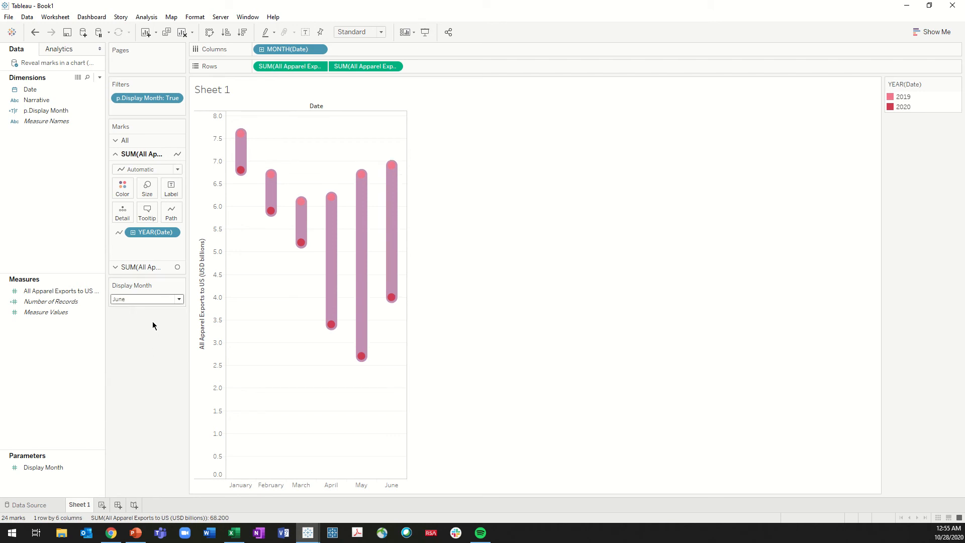
{"action": "left_click", "coordinate": [147, 299]}
{"action": "left_click", "coordinate": [145, 309]}
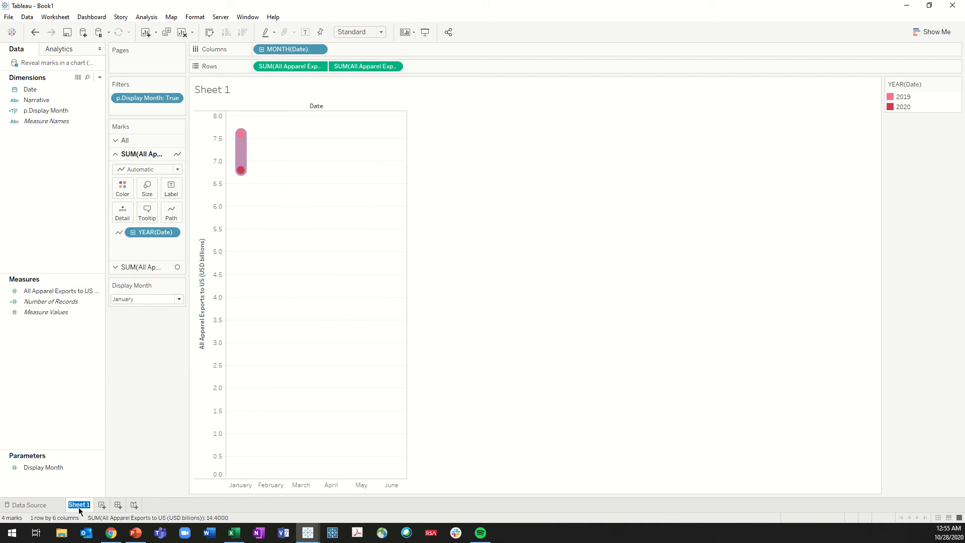
Rename the chart sheet as Main and add a new worksheet named Months
{"action": "type", "text": "Main"}
{"action": "key", "text": "Return"}
{"action": "left_click", "coordinate": [95, 504]}
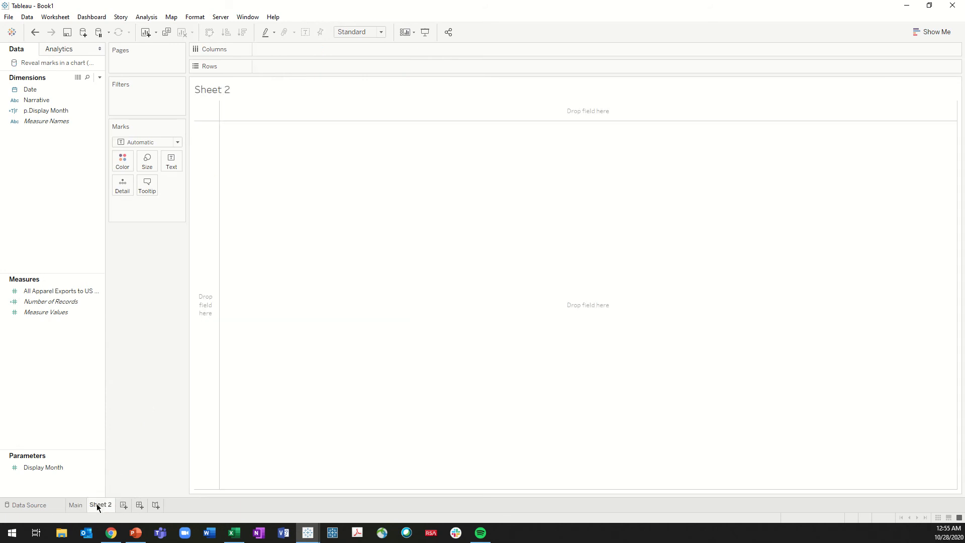
{"action": "double_click", "coordinate": [100, 504]}
{"action": "type", "text": "Months"}
{"action": "key", "text": "Return"}
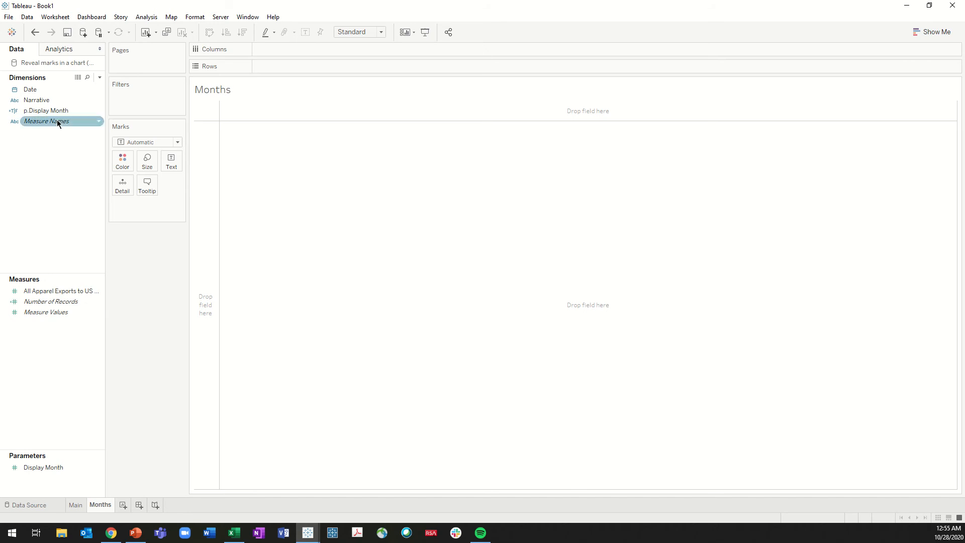
Place Date on Columns of the Months sheet and set it to the discrete Month date part
{"action": "left_click", "coordinate": [33, 91]}
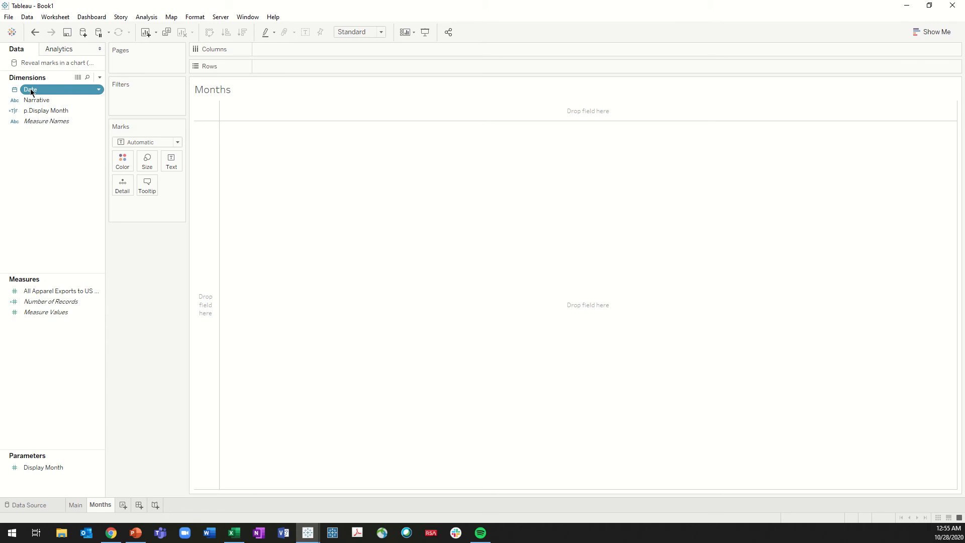
{"action": "left_click_drag", "start_coordinate": [38, 89], "coordinate": [322, 51]}
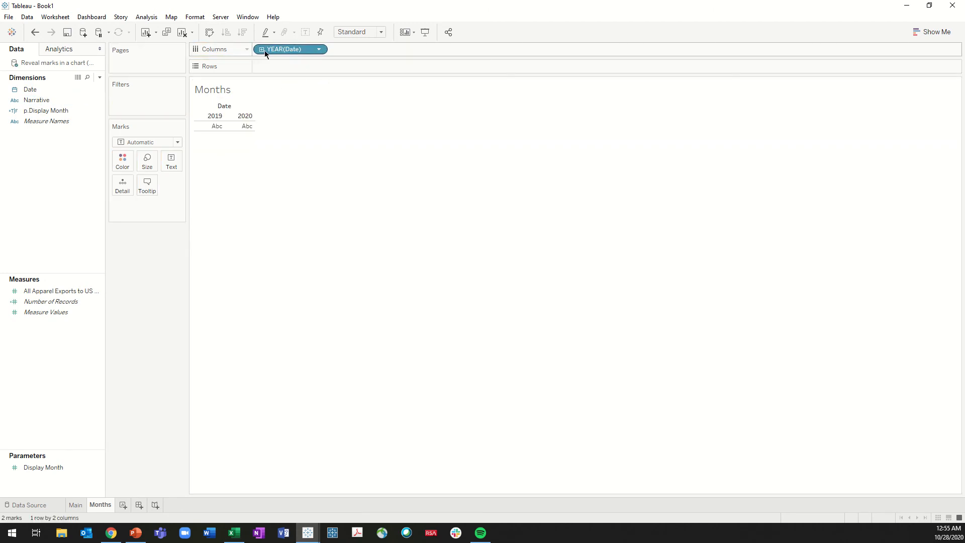
{"action": "left_click", "coordinate": [322, 51]}
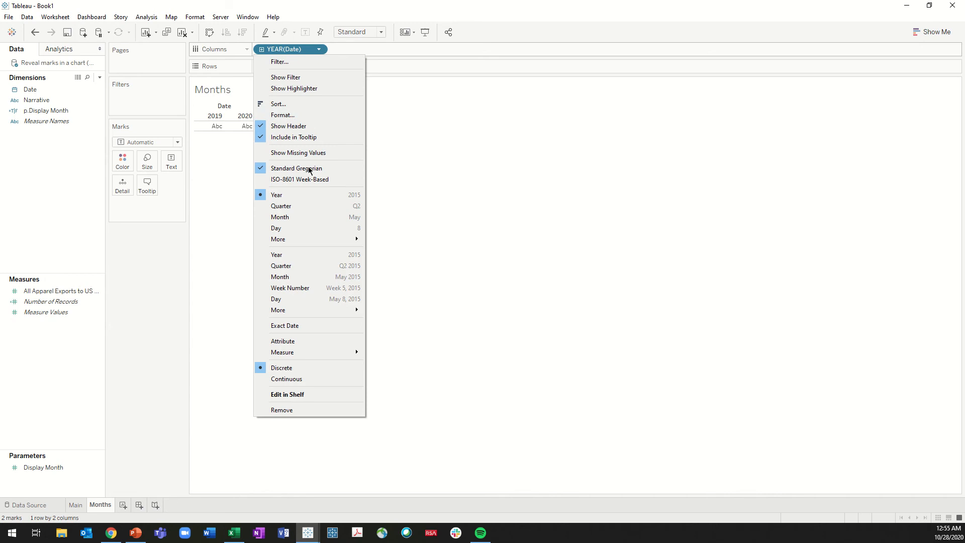
{"action": "left_click", "coordinate": [301, 217]}
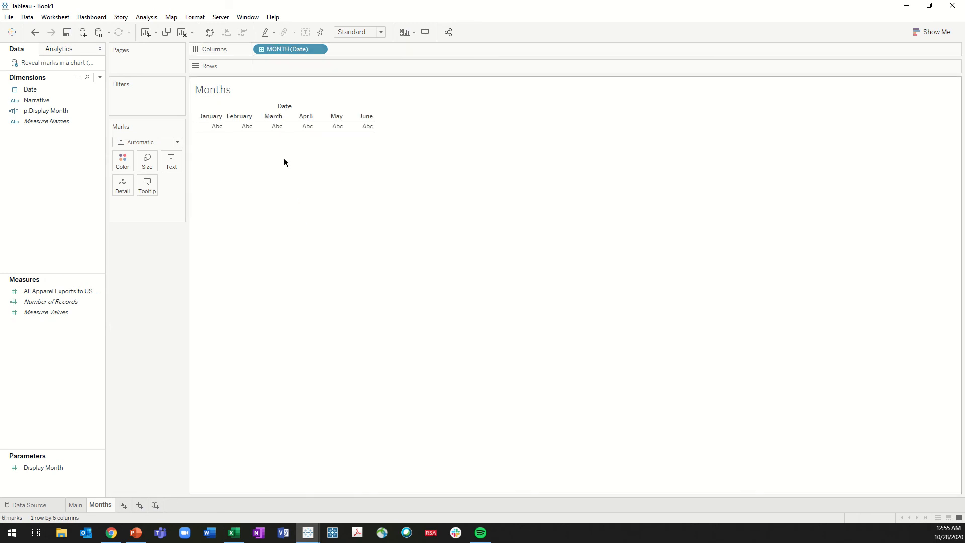
Add the constant 1 as an ad-hoc measure on Rows and set the mark type to Gantt Bar
{"action": "double_click", "coordinate": [292, 66]}
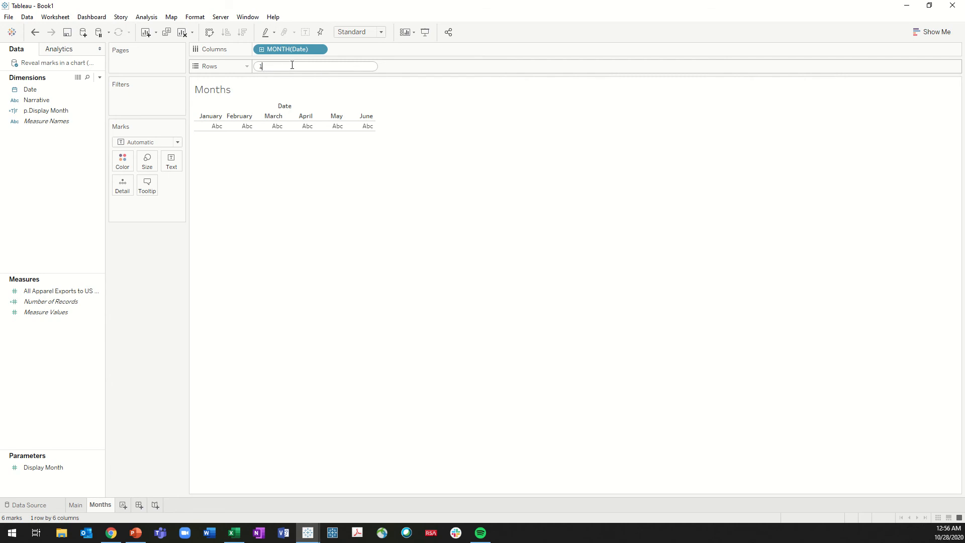
{"action": "key", "text": "Return"}
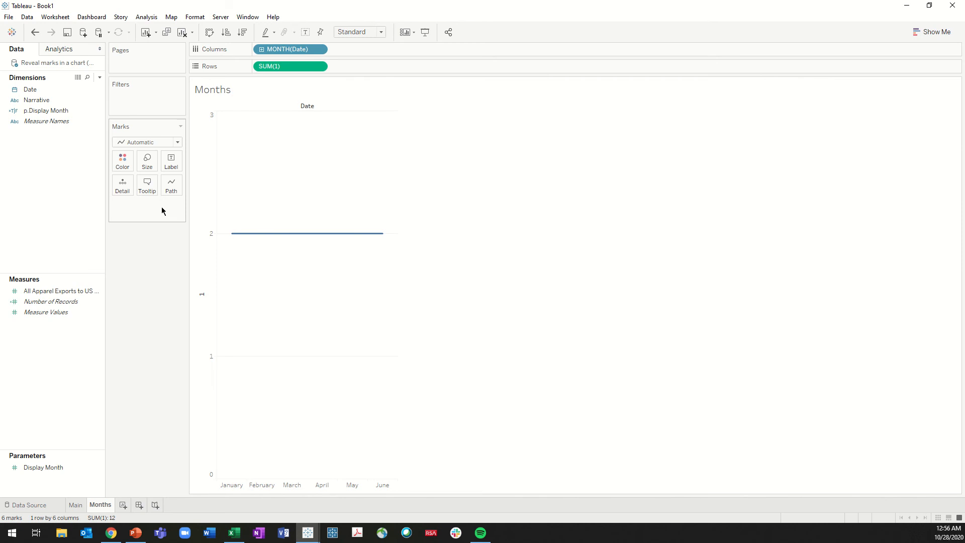
{"action": "left_click", "coordinate": [151, 142]}
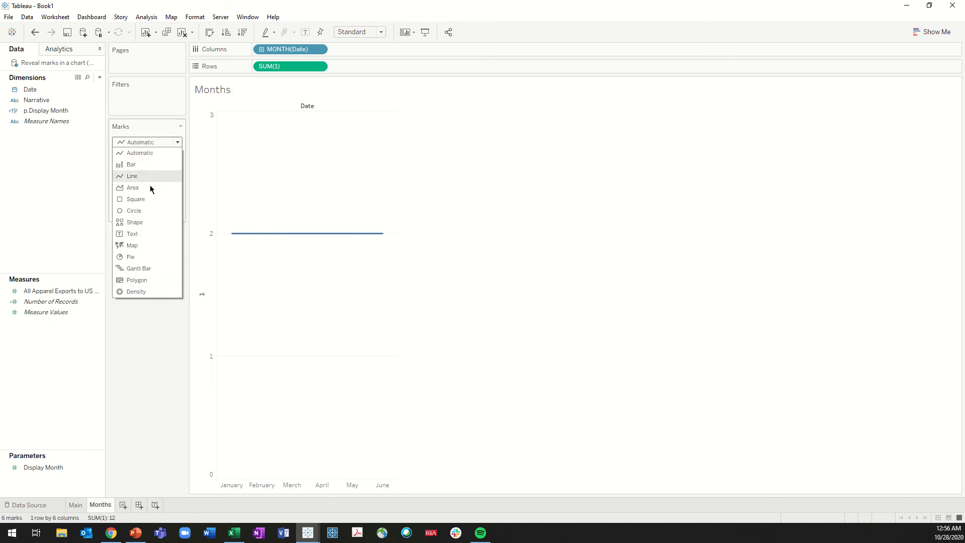
{"action": "left_click", "coordinate": [149, 268]}
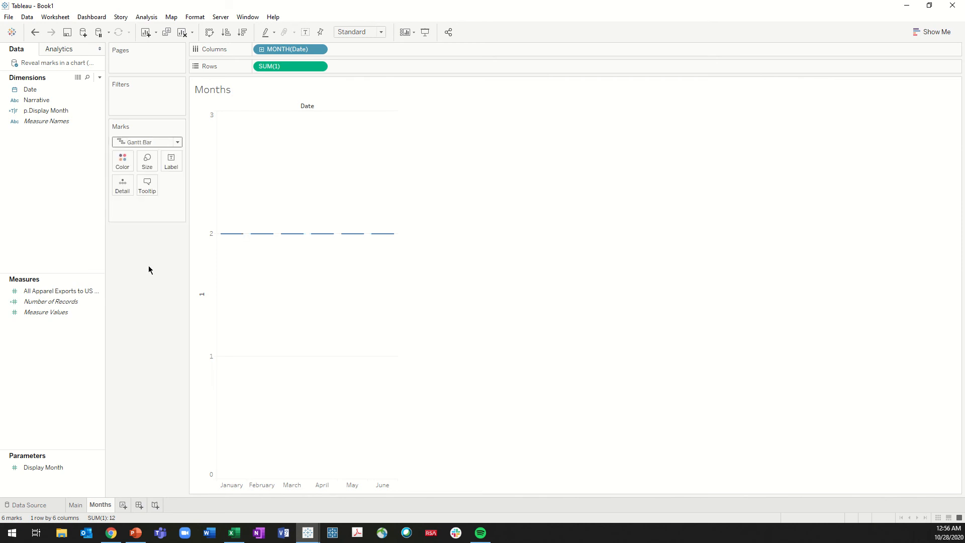
Label each Gantt bar with its month and fit the worksheet to Entire View
{"action": "left_click_drag", "start_coordinate": [294, 49], "coordinate": [171, 166]}
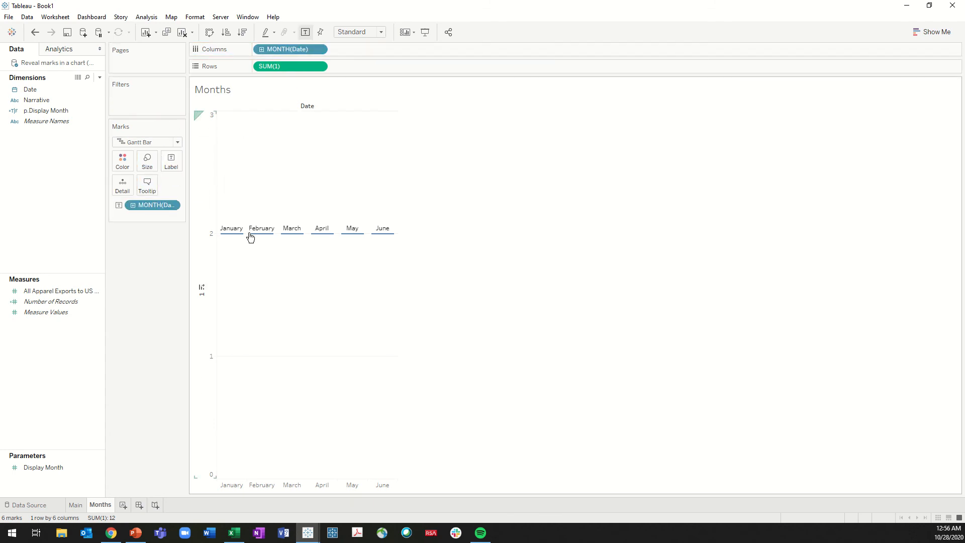
{"action": "left_click", "coordinate": [355, 31]}
{"action": "left_click", "coordinate": [359, 70]}
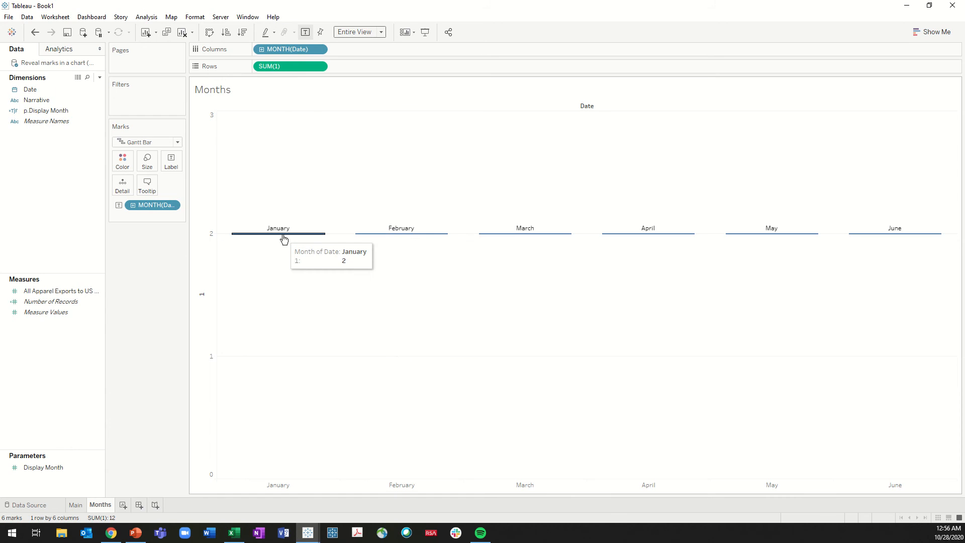
Select the Gantt bars of different months one after another to examine how selected marks are highlighted
{"action": "left_click", "coordinate": [283, 235]}
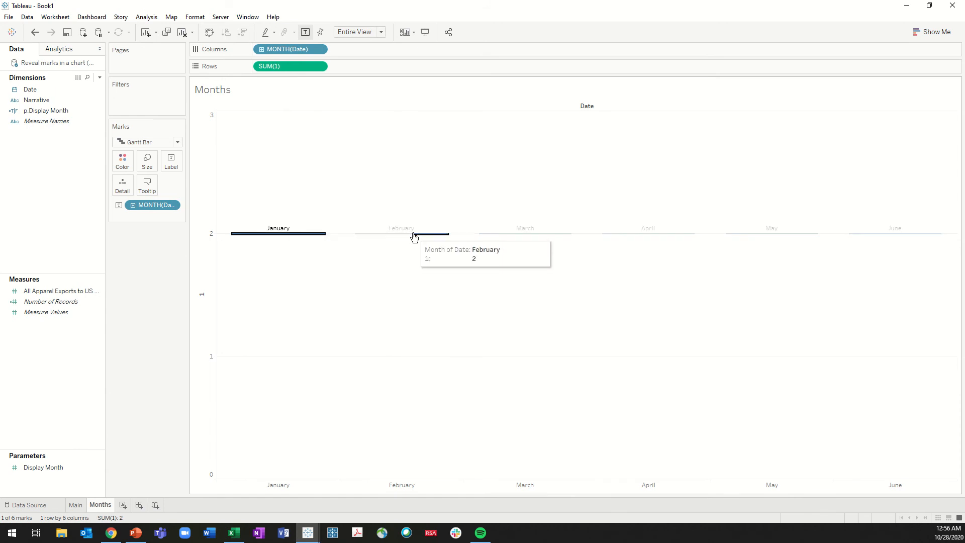
{"action": "left_click", "coordinate": [414, 235]}
{"action": "left_click", "coordinate": [536, 235]}
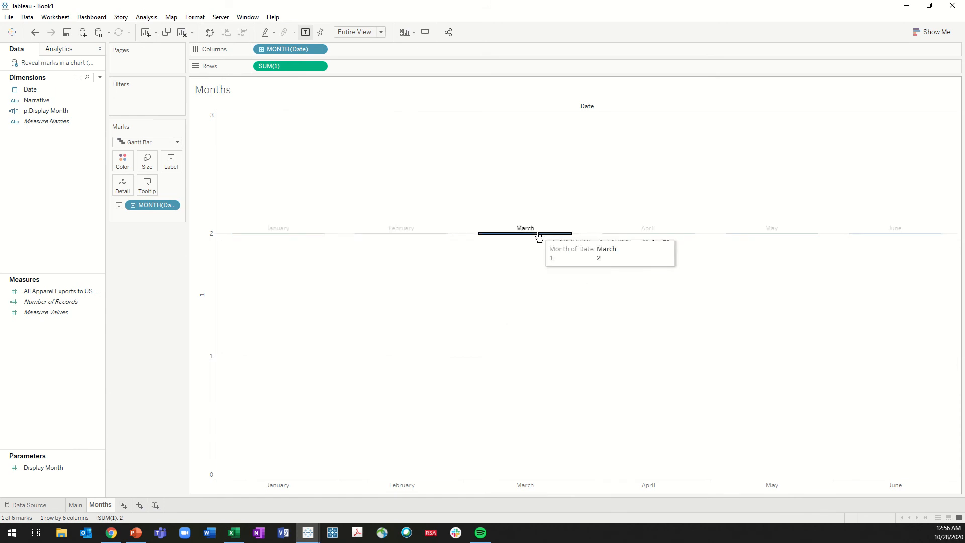
{"action": "left_click", "coordinate": [640, 235]}
{"action": "left_click", "coordinate": [769, 235]}
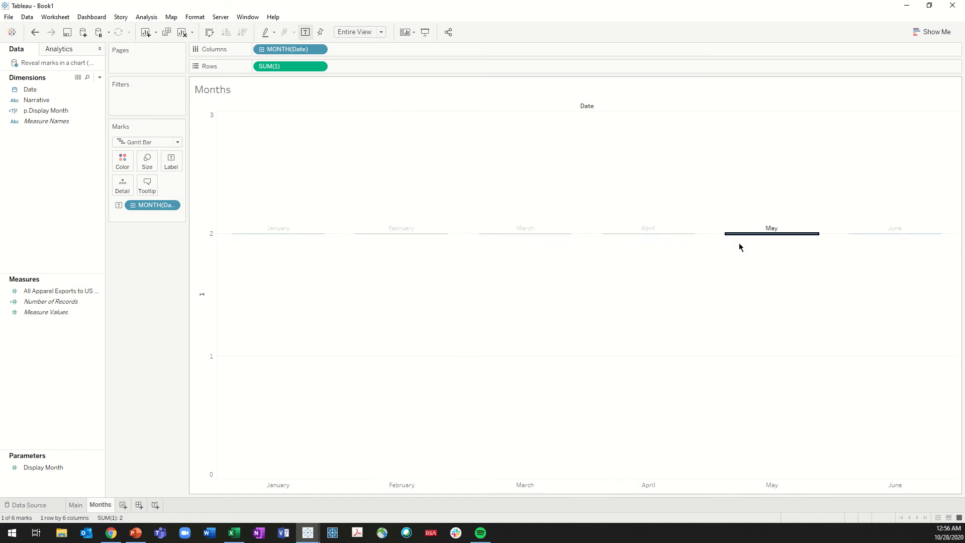
{"action": "left_click", "coordinate": [650, 234]}
{"action": "left_click", "coordinate": [538, 235]}
{"action": "left_click", "coordinate": [411, 235]}
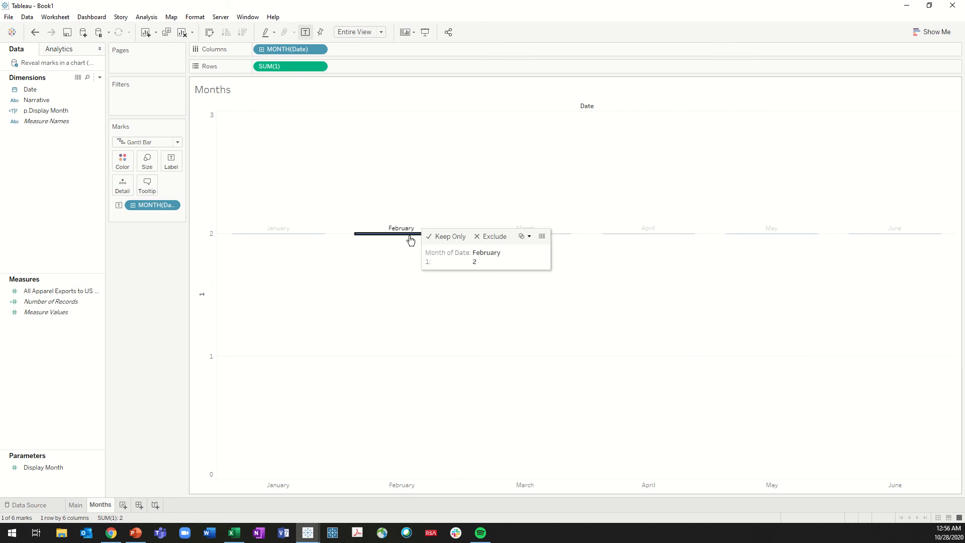
Turn off tooltips for the month marks and clear the mark selection
{"action": "left_click", "coordinate": [146, 187]}
{"action": "left_click", "coordinate": [253, 319]}
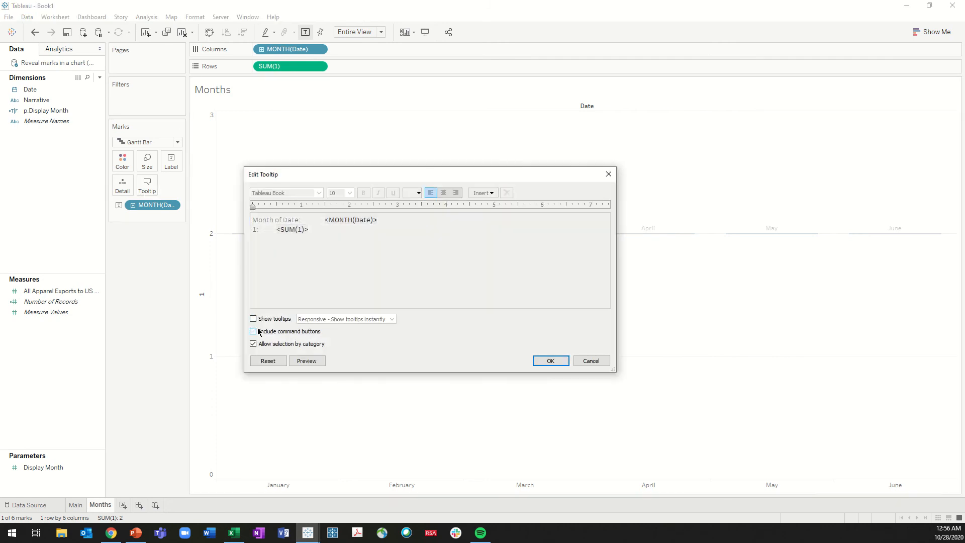
{"action": "left_click", "coordinate": [551, 361]}
{"action": "left_click", "coordinate": [385, 262]}
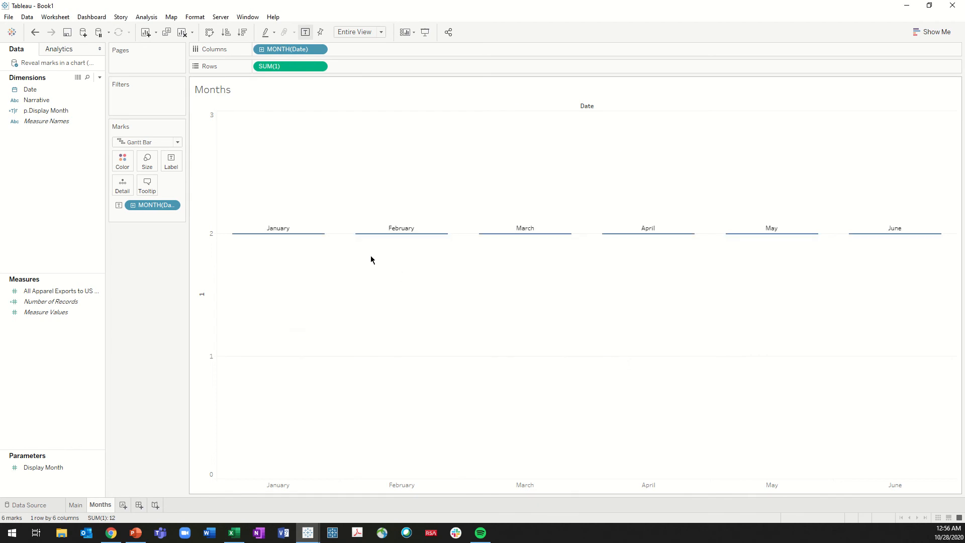
Color the Gantt bars black and lower their opacity until they are fully transparent
{"action": "left_click", "coordinate": [123, 164]}
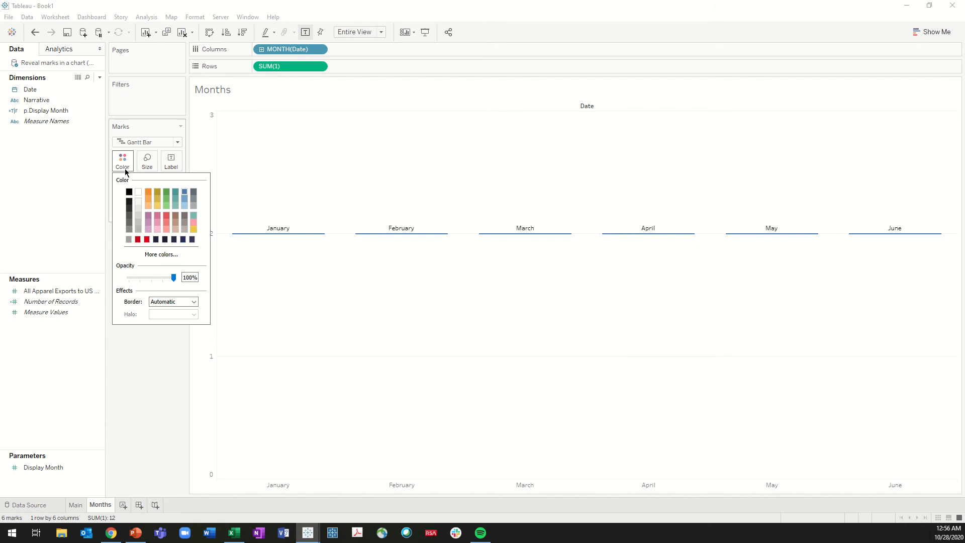
{"action": "left_click", "coordinate": [129, 193]}
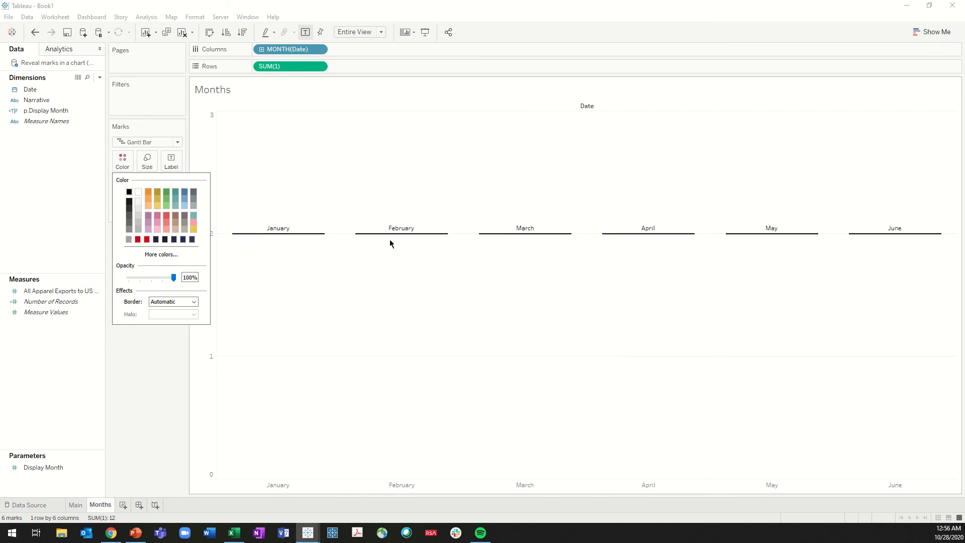
{"action": "left_click", "coordinate": [294, 256]}
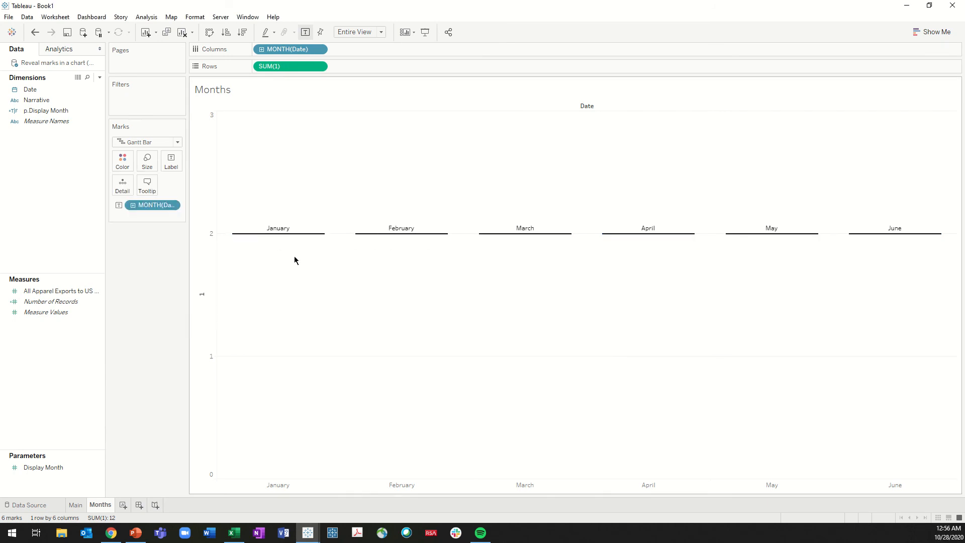
{"action": "left_click", "coordinate": [125, 163]}
{"action": "left_click_drag", "start_coordinate": [174, 279], "coordinate": [101, 276]}
{"action": "left_click", "coordinate": [261, 271]}
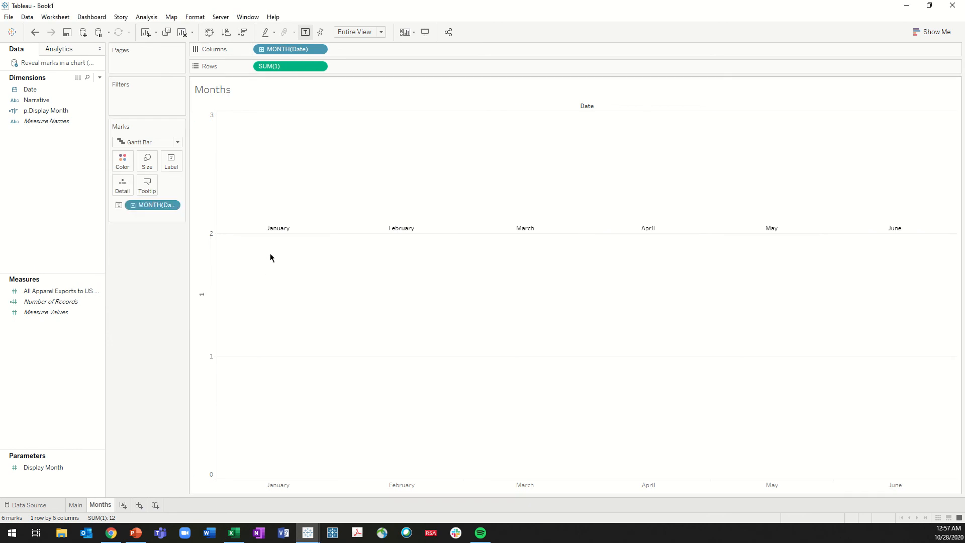
Select the transparent bars for January, February and March in turn to check their highlighting, and clear the selection
{"action": "left_click", "coordinate": [297, 234]}
{"action": "left_click", "coordinate": [381, 236]}
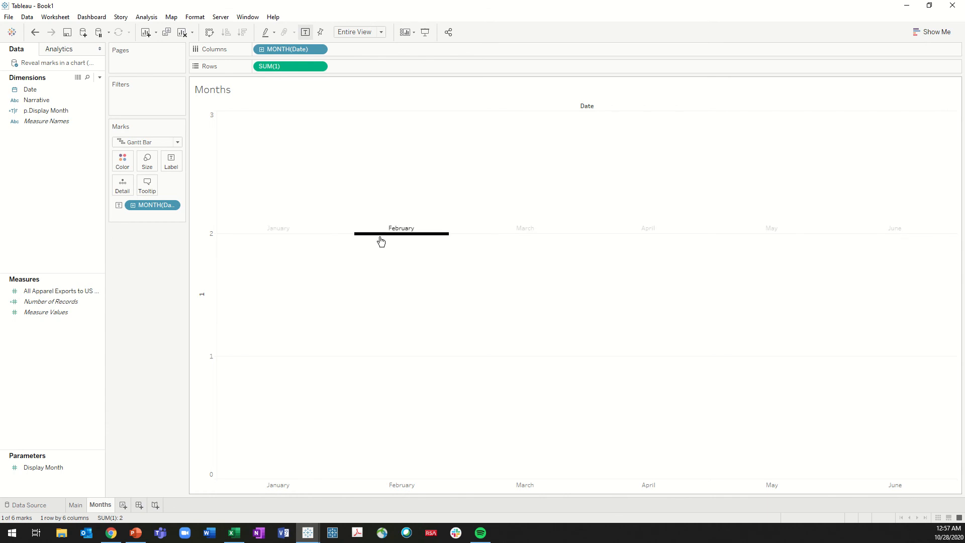
{"action": "left_click", "coordinate": [504, 262]}
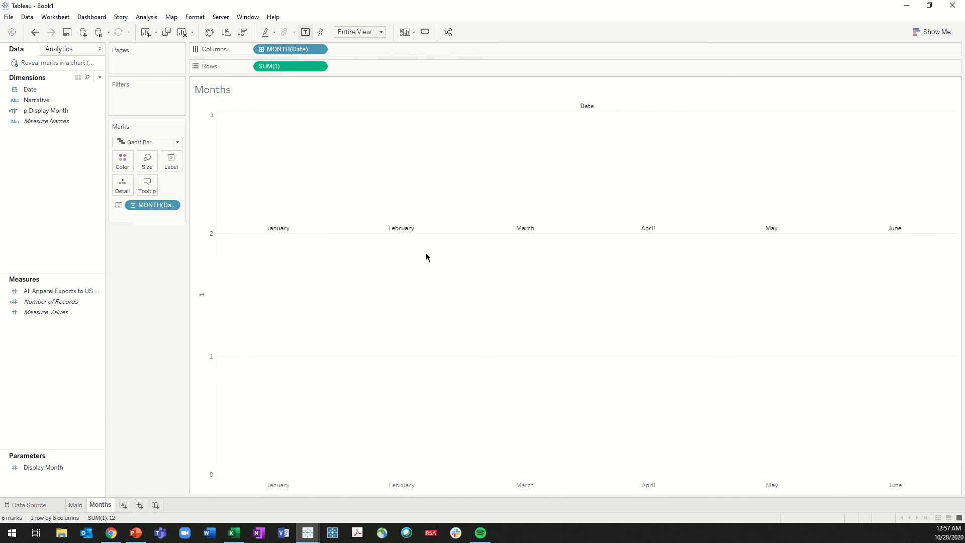
{"action": "left_click", "coordinate": [391, 236]}
{"action": "left_click", "coordinate": [500, 235]}
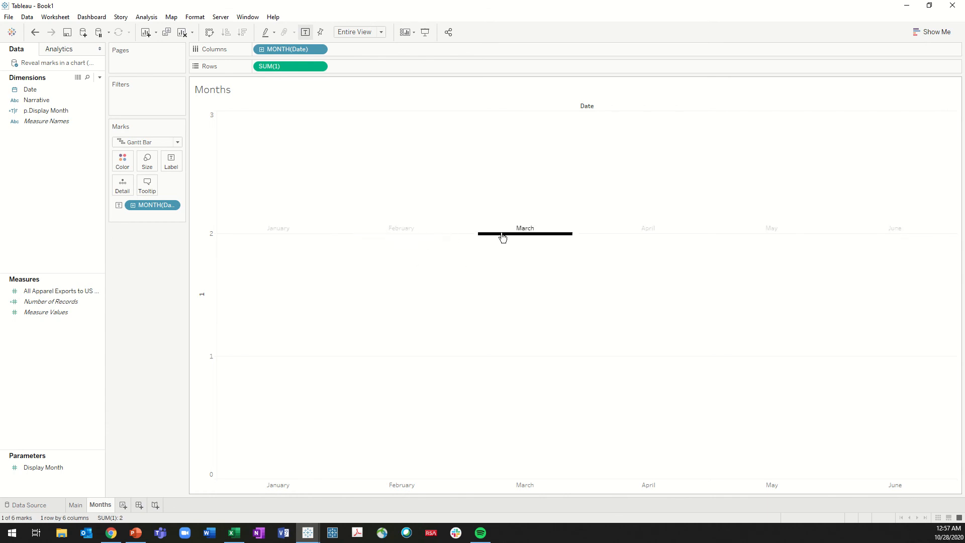
{"action": "left_click", "coordinate": [393, 235]}
{"action": "left_click", "coordinate": [281, 234]}
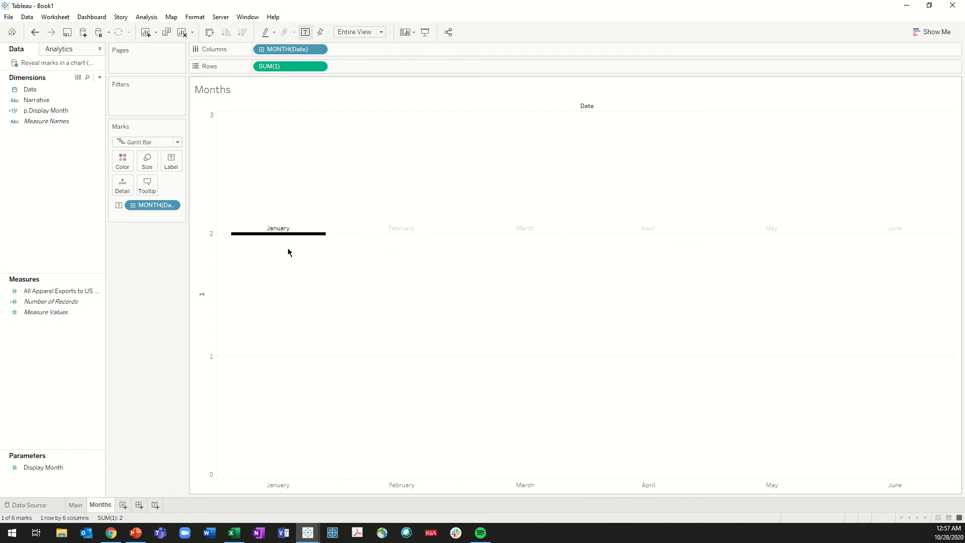
{"action": "left_click", "coordinate": [287, 252]}
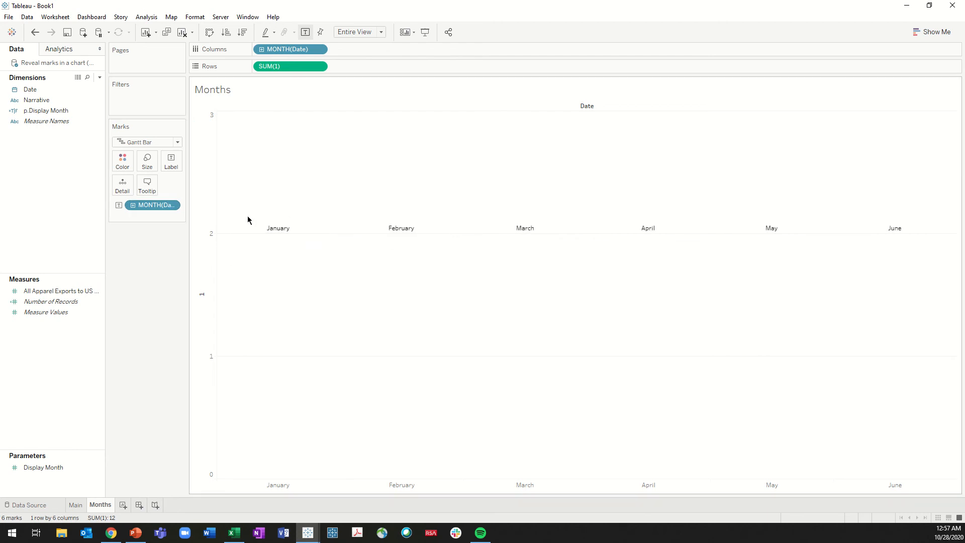
Shrink the Gantt bars to about the width of the month labels and test the highlight on January through April
{"action": "left_click", "coordinate": [147, 161]}
{"action": "left_click_drag", "start_coordinate": [208, 186], "coordinate": [161, 189]}
{"action": "left_click", "coordinate": [279, 234]}
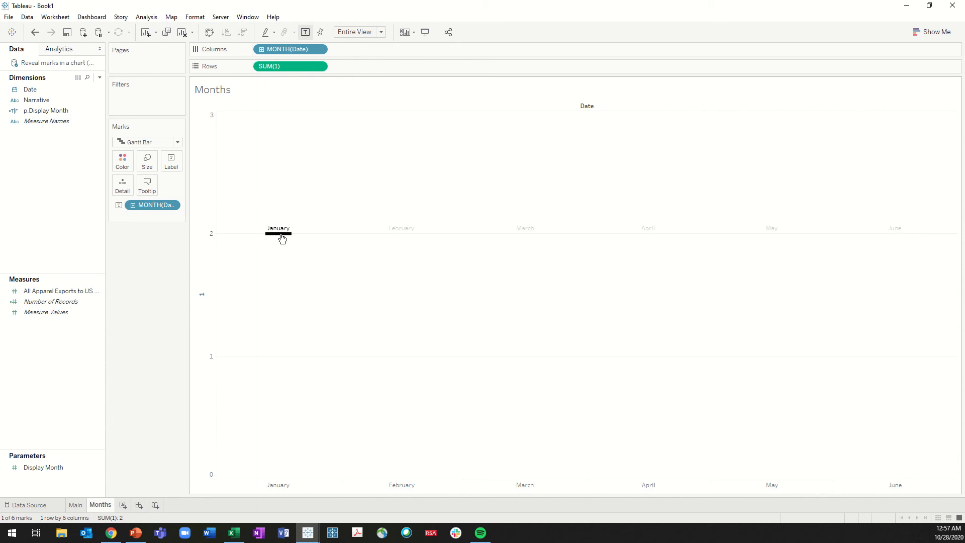
{"action": "left_click", "coordinate": [401, 236]}
{"action": "left_click", "coordinate": [523, 236]}
{"action": "left_click", "coordinate": [640, 235]}
{"action": "left_click", "coordinate": [531, 240]}
{"action": "left_click", "coordinate": [518, 247]}
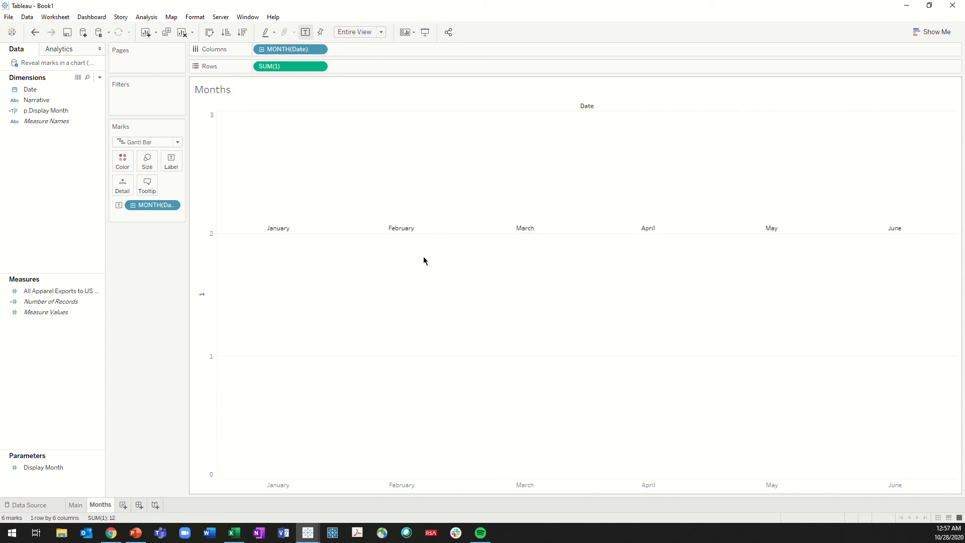
Create a new dashboard and place the Main sheet on it with the Months sheet above
{"action": "left_click", "coordinate": [123, 506]}
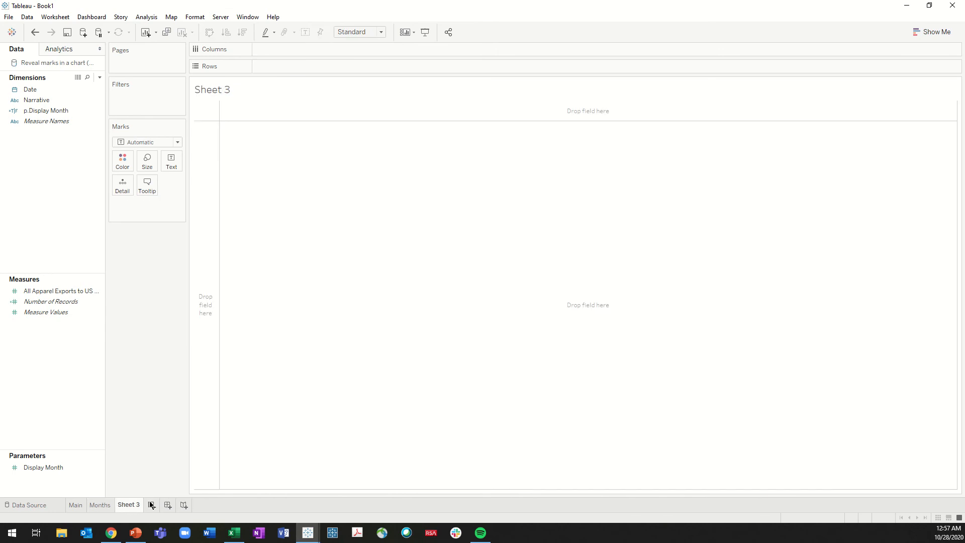
{"action": "left_click", "coordinate": [168, 505]}
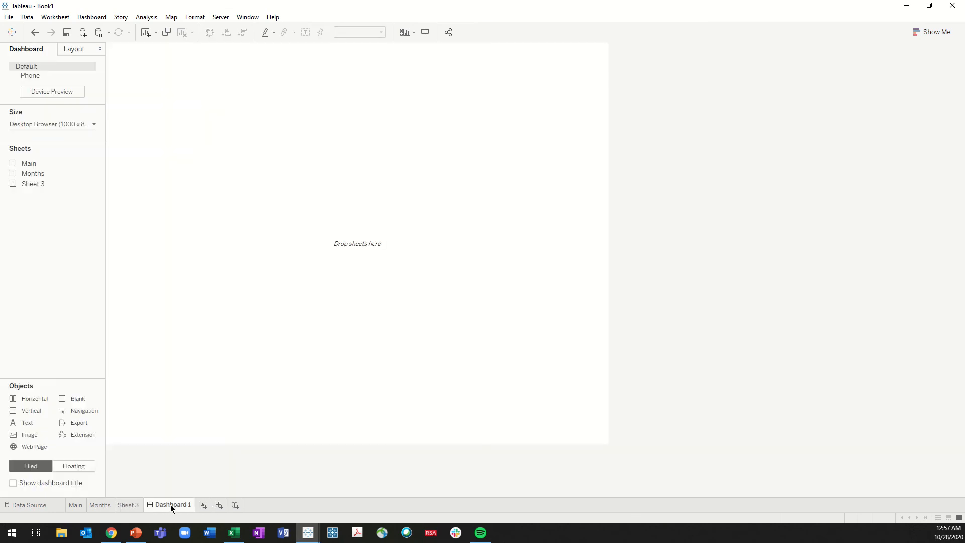
{"action": "left_click_drag", "start_coordinate": [38, 163], "coordinate": [248, 277]}
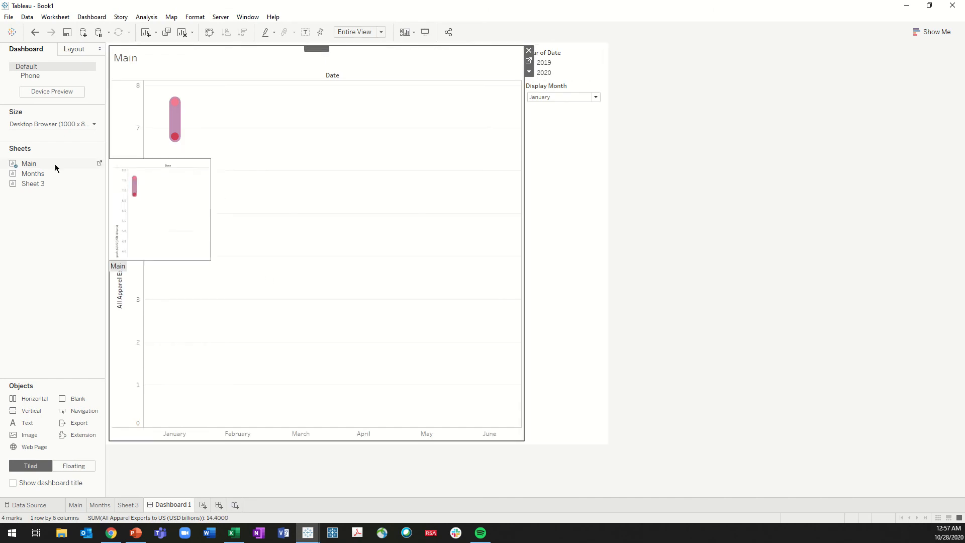
{"action": "left_click_drag", "start_coordinate": [40, 176], "coordinate": [312, 88]}
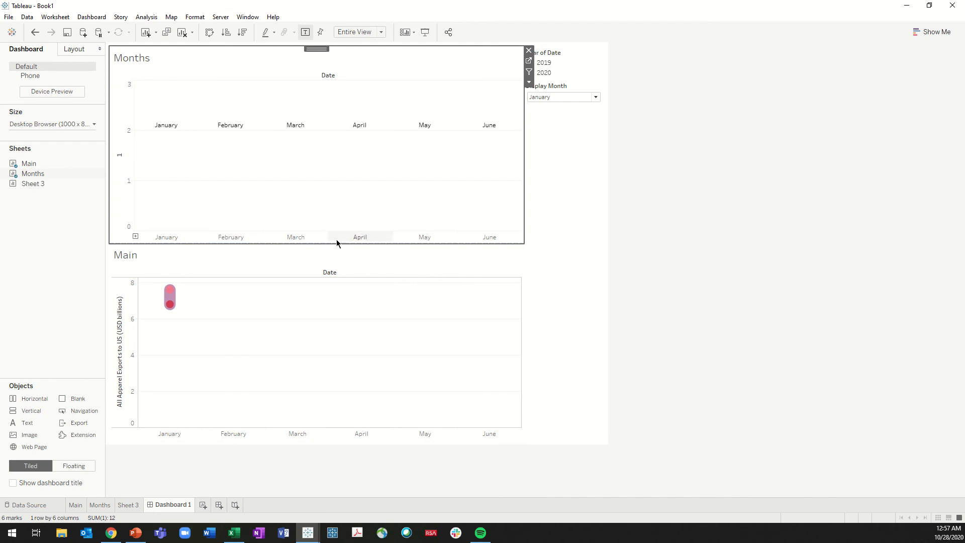
Hide the month header and the title of the Main sheet on the dashboard
{"action": "right_click", "coordinate": [296, 434]}
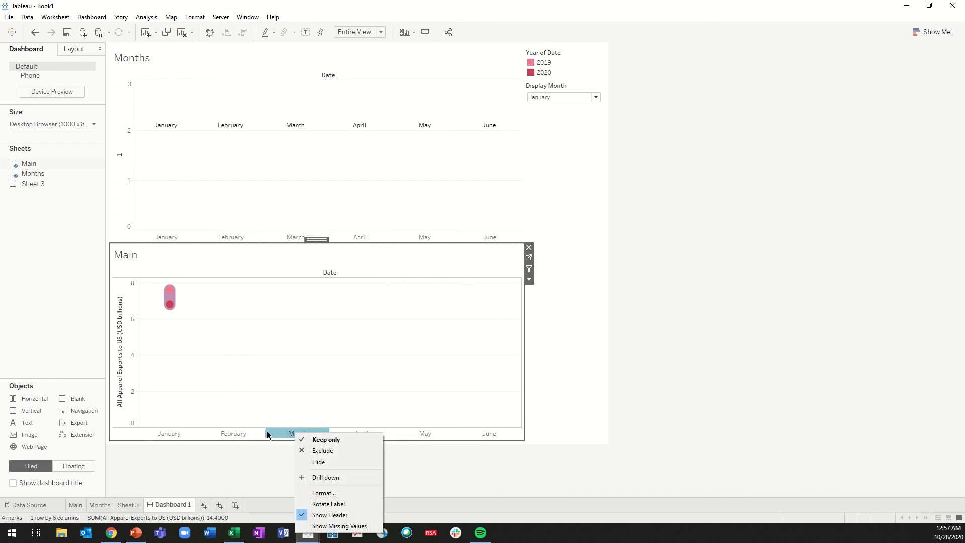
{"action": "left_click", "coordinate": [345, 516]}
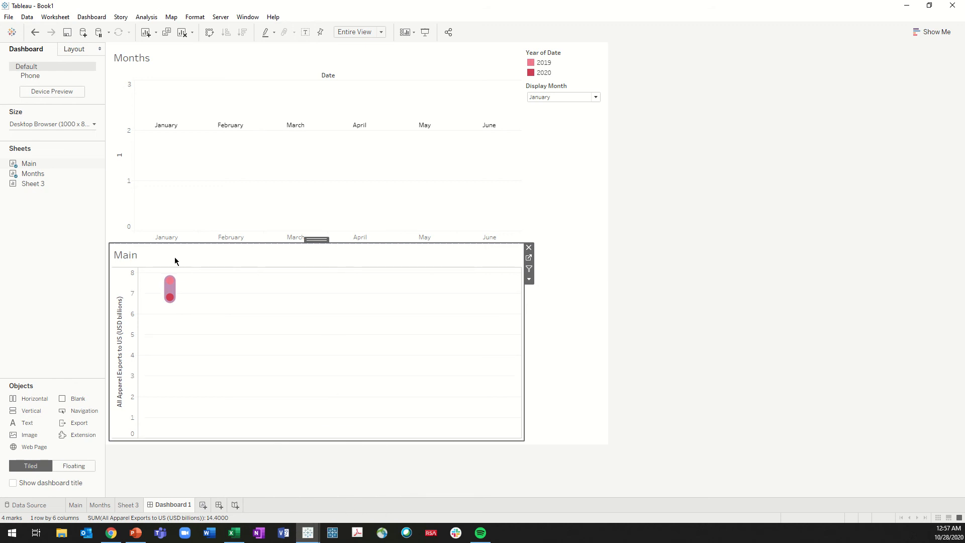
{"action": "right_click", "coordinate": [119, 254]}
{"action": "left_click", "coordinate": [157, 283]}
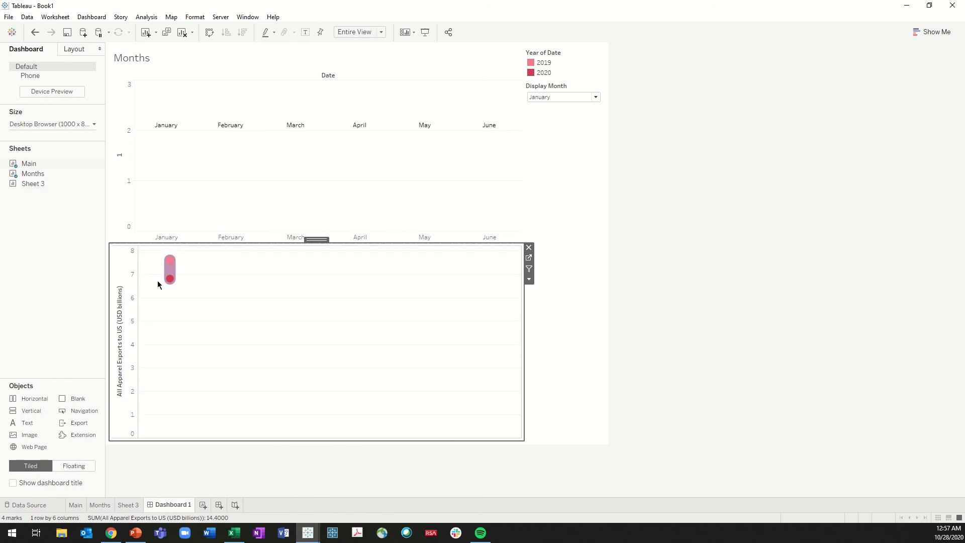
Hide the month header, the vertical axis and the title of the Months sheet on the dashboard
{"action": "right_click", "coordinate": [269, 237]}
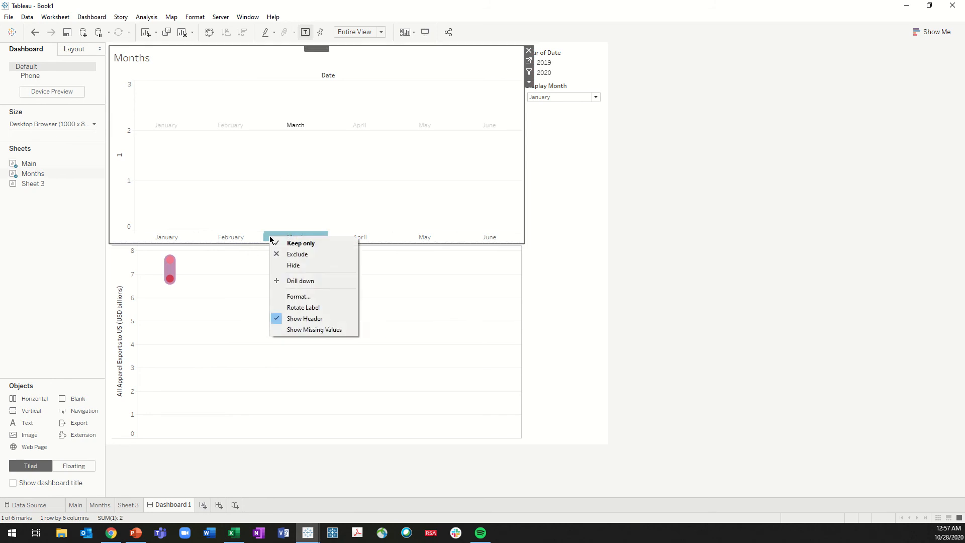
{"action": "left_click", "coordinate": [313, 316]}
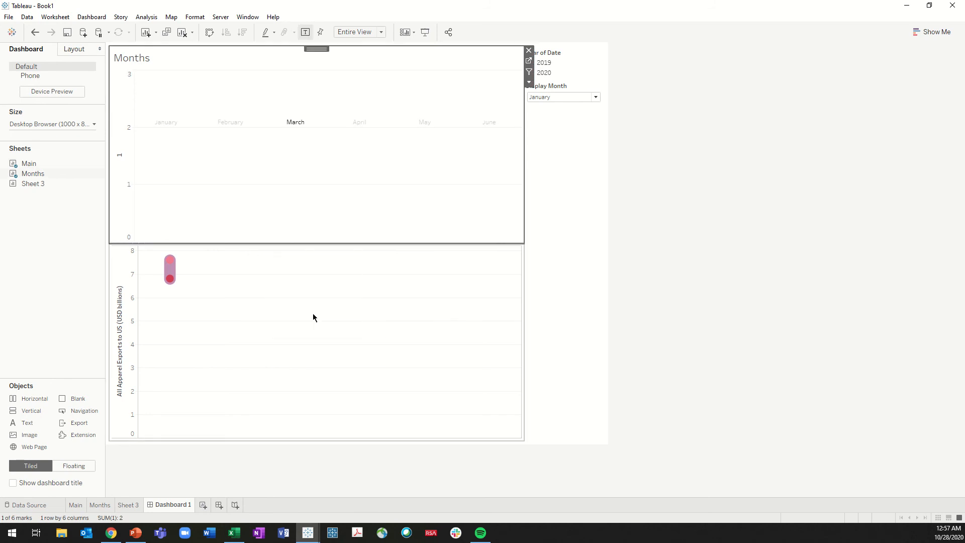
{"action": "right_click", "coordinate": [127, 153]}
{"action": "left_click", "coordinate": [173, 231]}
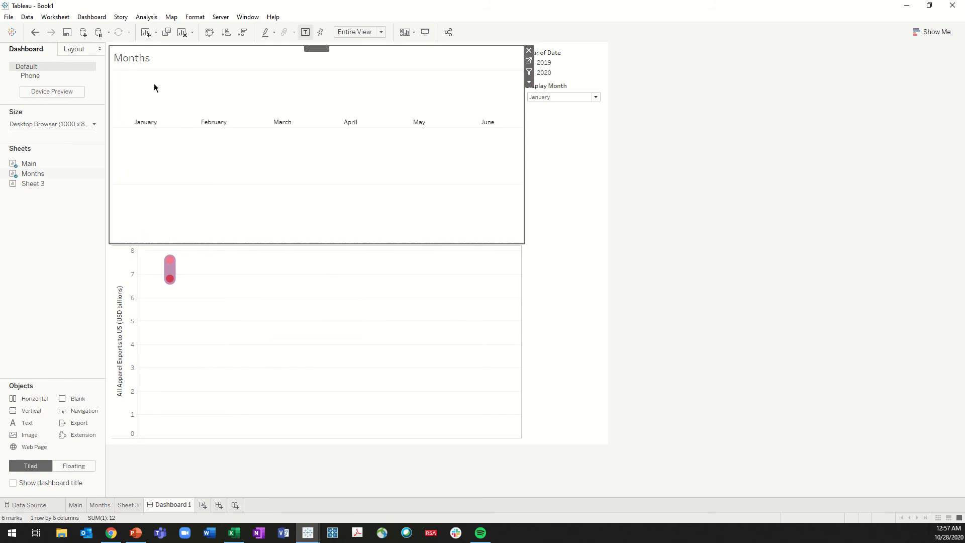
{"action": "right_click", "coordinate": [138, 58]}
{"action": "left_click", "coordinate": [170, 84]}
{"action": "left_click", "coordinate": [650, 270]}
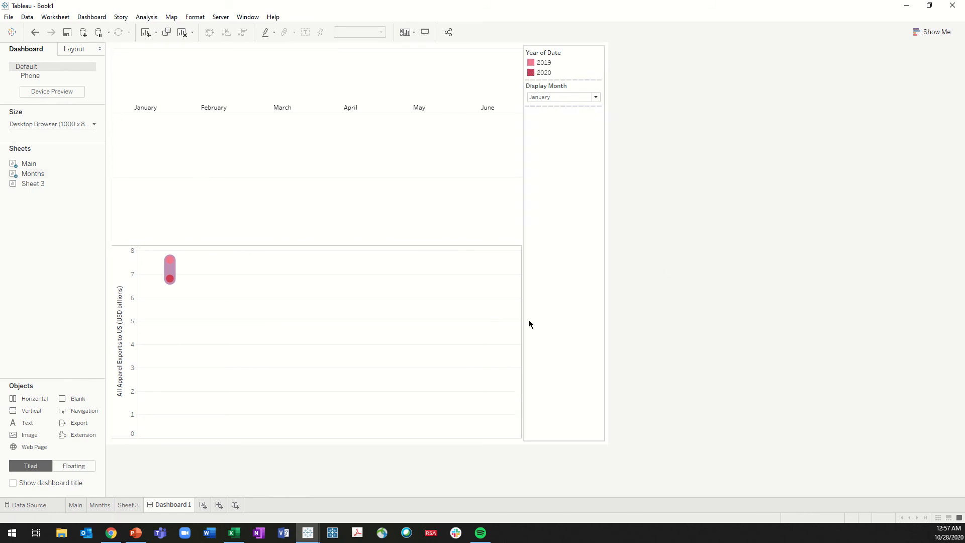
Add a narrow blank beside the Months sheet so its months line up with the chart, and shrink the sheet to a thin strip
{"action": "left_click_drag", "start_coordinate": [116, 352], "coordinate": [206, 195]}
{"action": "left_click_drag", "start_coordinate": [316, 181], "coordinate": [137, 202]}
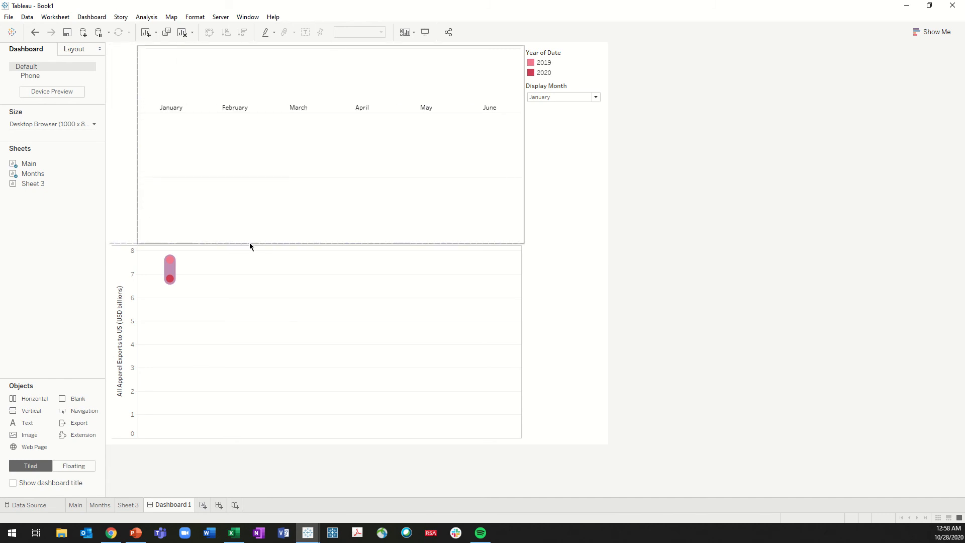
{"action": "left_click", "coordinate": [263, 233]}
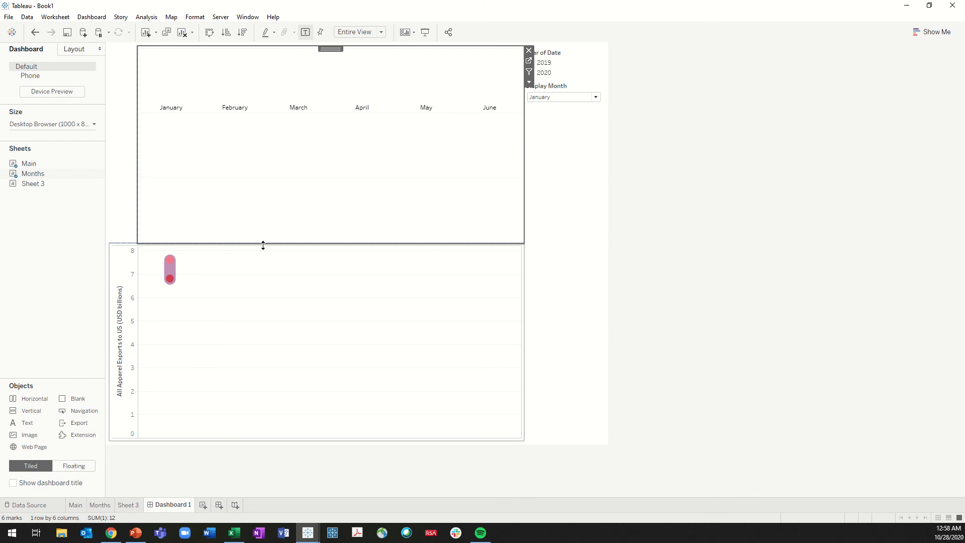
{"action": "left_click_drag", "start_coordinate": [263, 245], "coordinate": [284, 95]}
{"action": "left_click", "coordinate": [271, 61]}
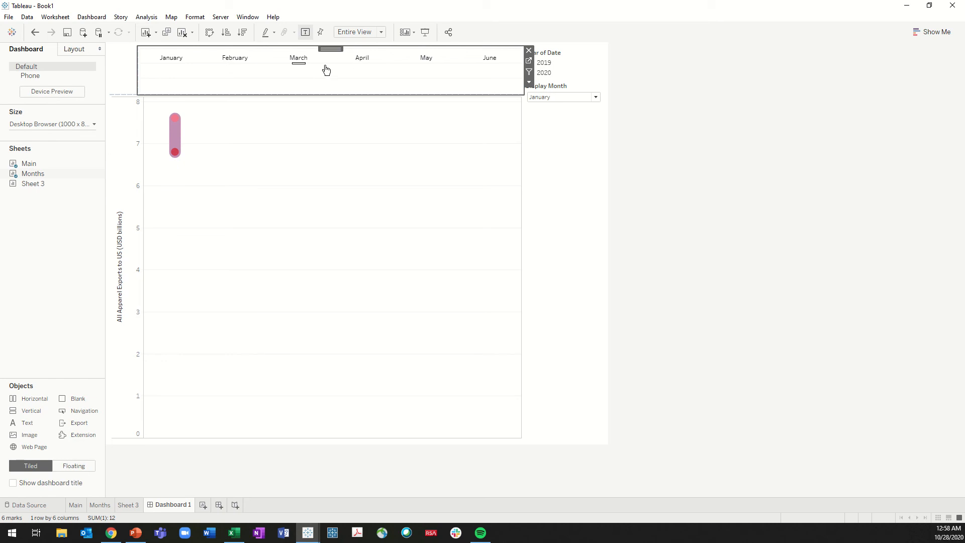
Show the dashboard title and test the month highlighting on January, February and March, leaving no month selected
{"action": "left_click", "coordinate": [50, 483]}
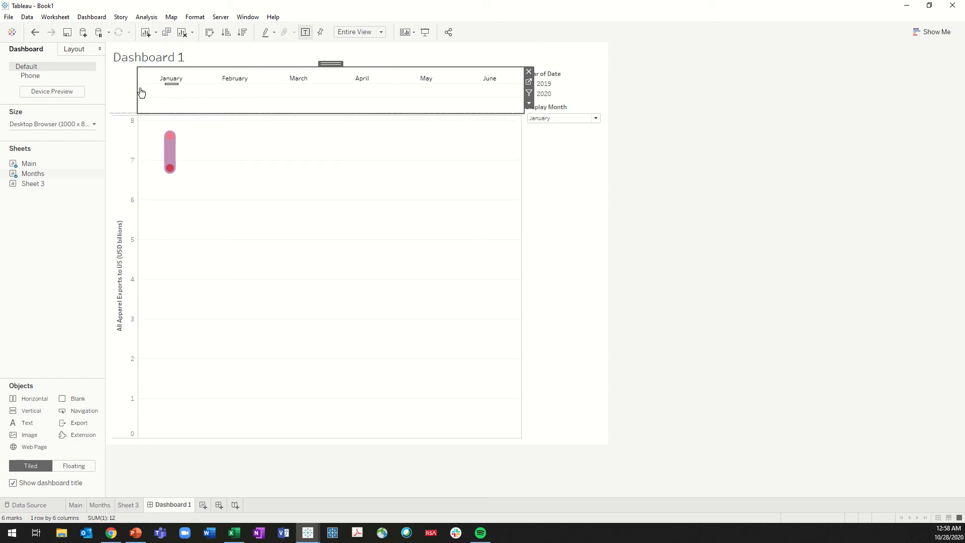
{"action": "left_click", "coordinate": [177, 84]}
{"action": "left_click", "coordinate": [234, 86]}
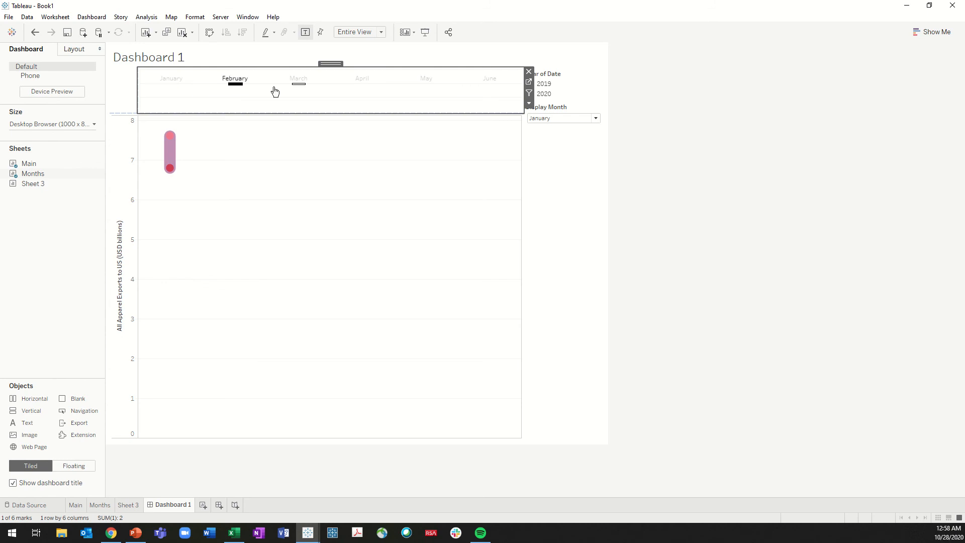
{"action": "left_click", "coordinate": [290, 91]}
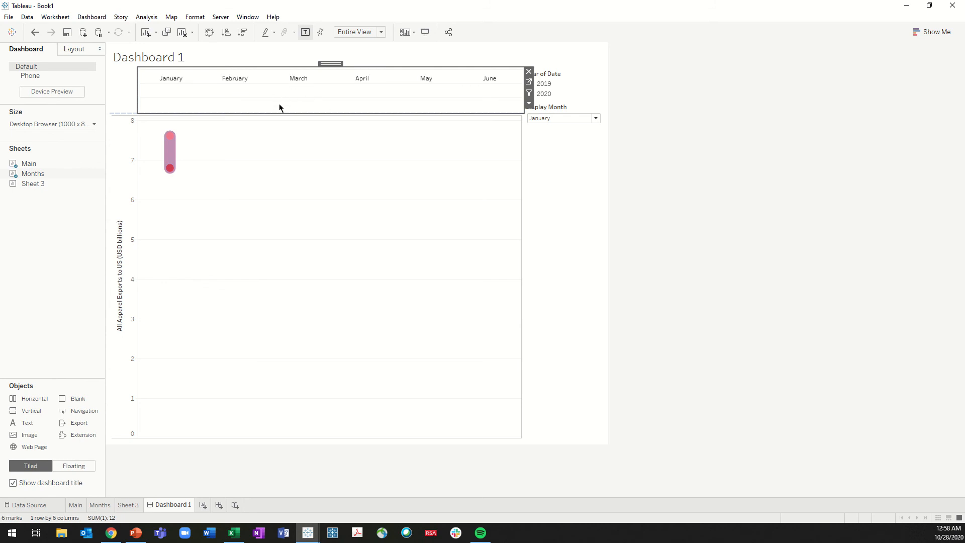
{"action": "left_click", "coordinate": [628, 154]}
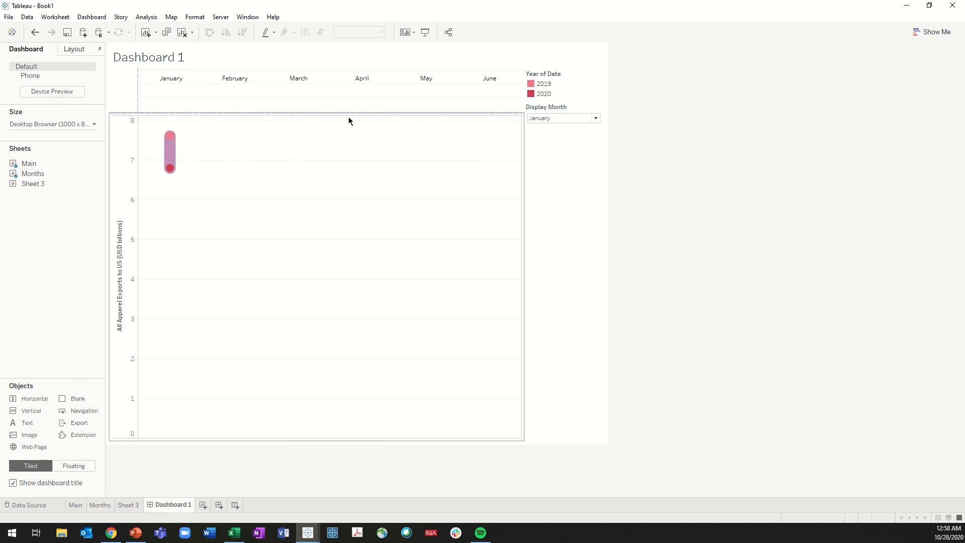
Set the row grid lines of the Months sheet to None
{"action": "right_click", "coordinate": [347, 101]}
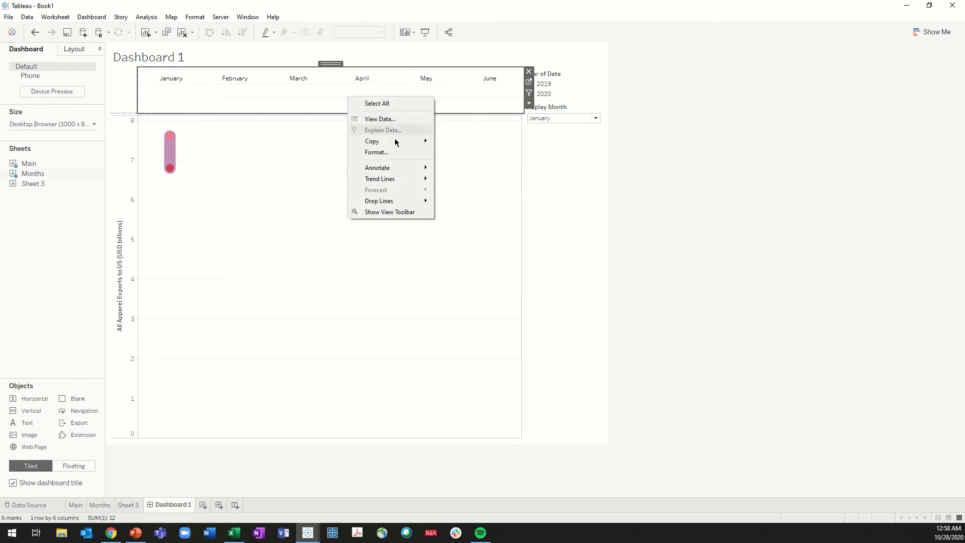
{"action": "left_click", "coordinate": [389, 152]}
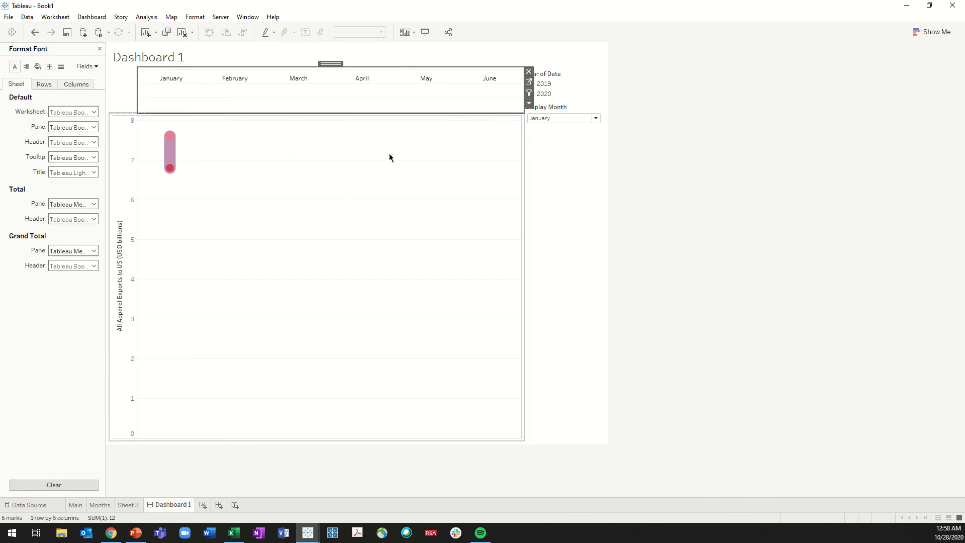
{"action": "left_click", "coordinate": [61, 67]}
{"action": "left_click", "coordinate": [49, 86]}
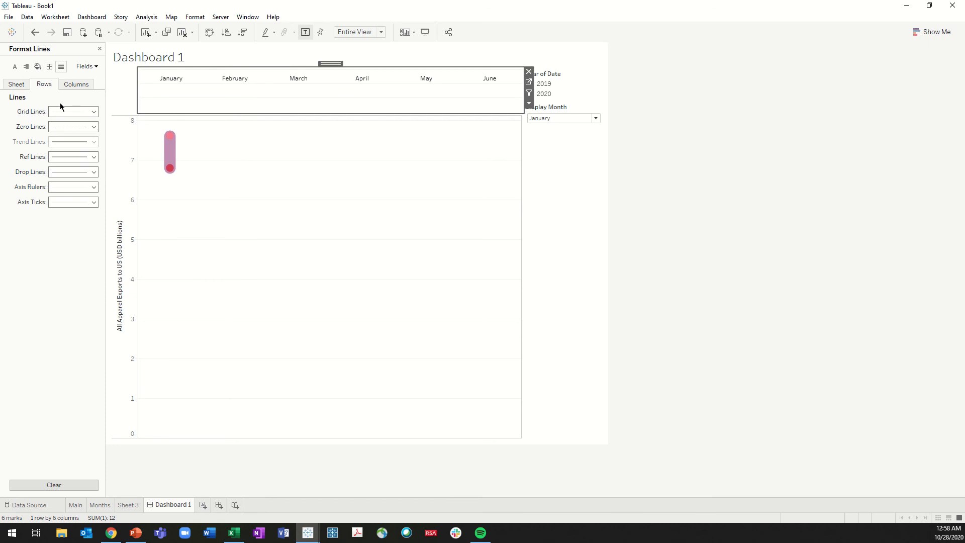
{"action": "left_click", "coordinate": [64, 111]}
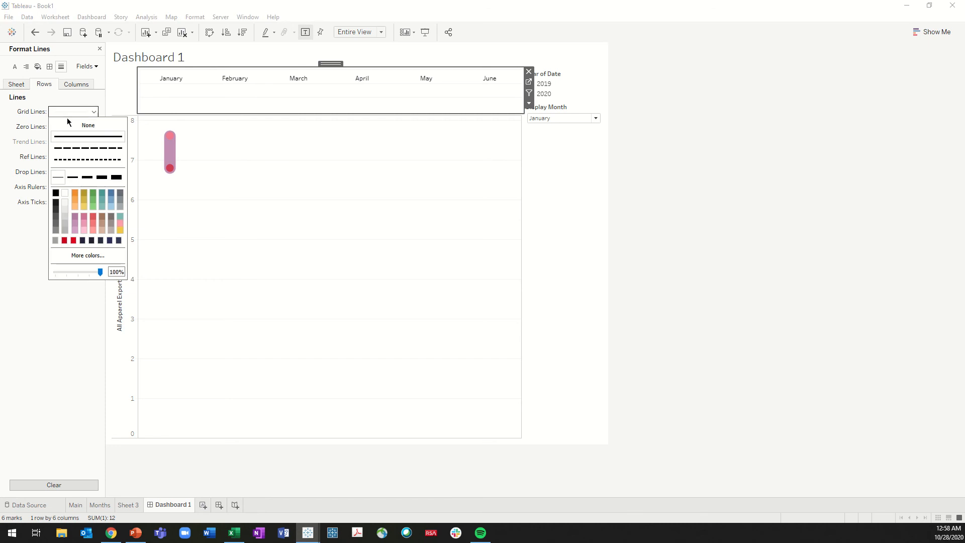
{"action": "left_click", "coordinate": [674, 163]}
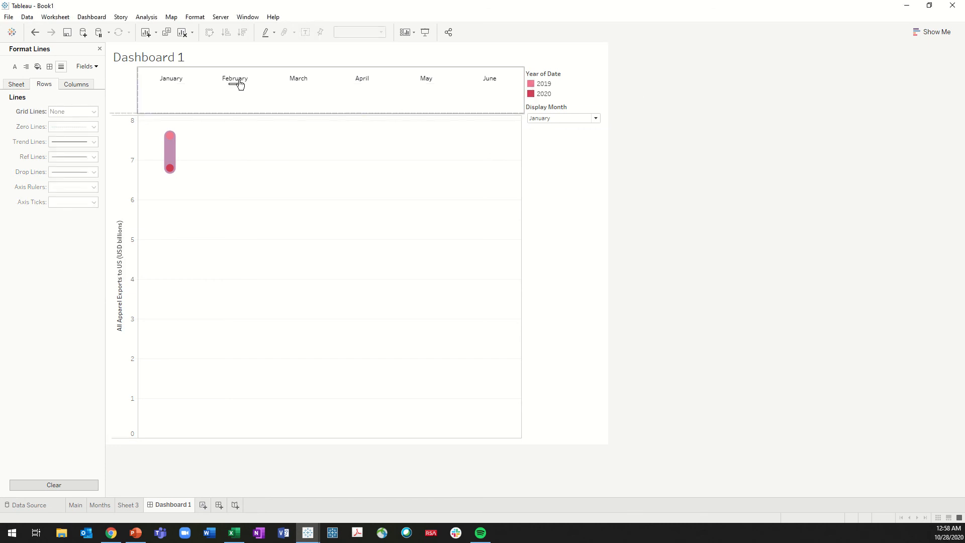
Enlarge the font of the month mark labels on the Months worksheet and return to the dashboard
{"action": "left_click", "coordinate": [308, 92]}
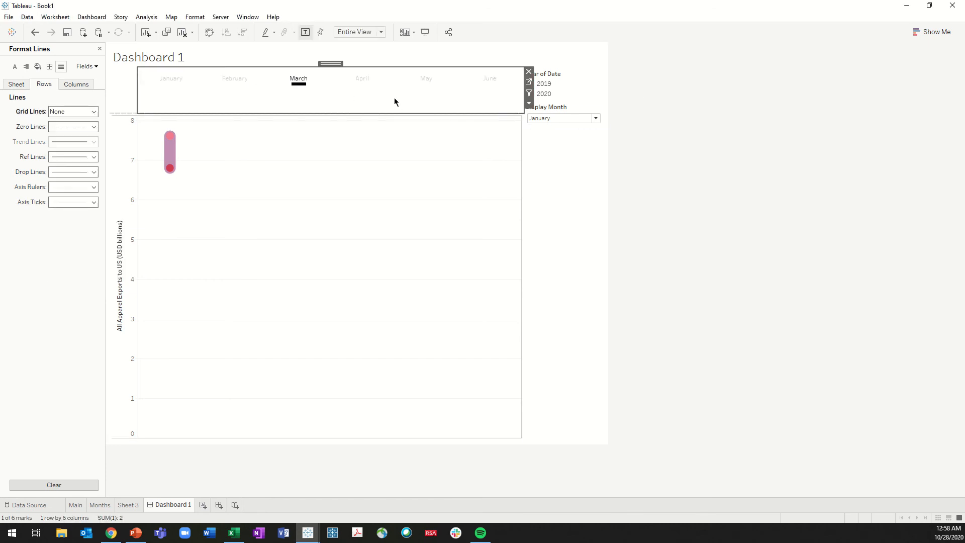
{"action": "left_click", "coordinate": [529, 83]}
{"action": "left_click", "coordinate": [171, 161]}
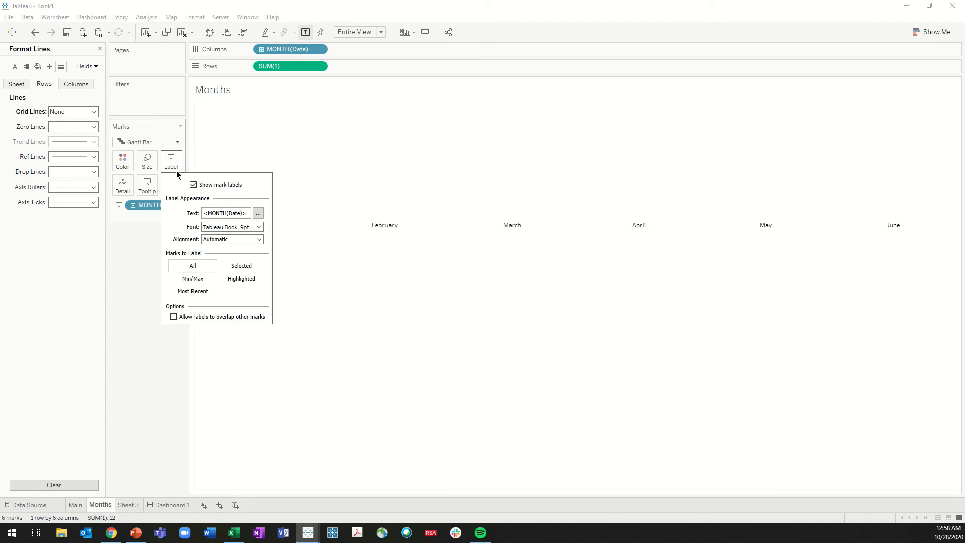
{"action": "left_click", "coordinate": [250, 227]}
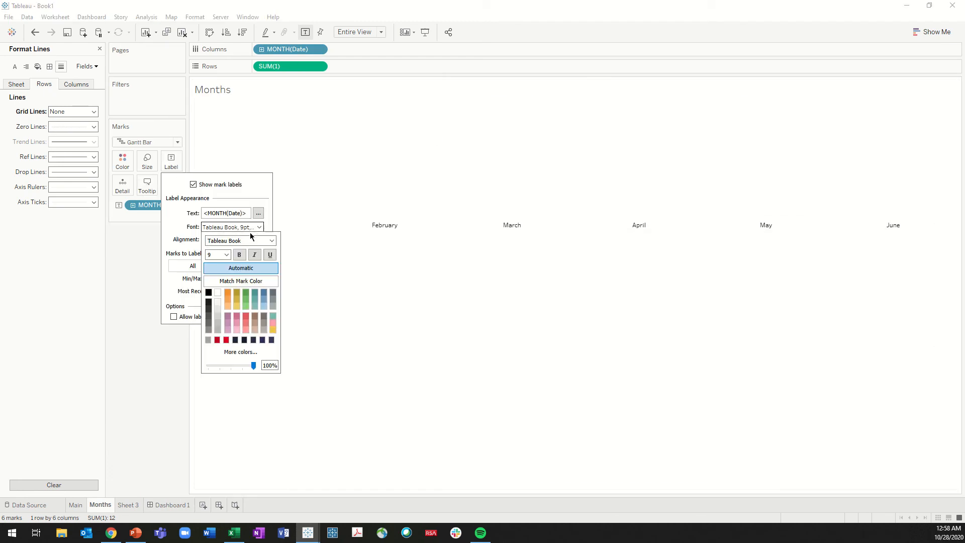
{"action": "left_click", "coordinate": [222, 254]}
{"action": "left_click", "coordinate": [216, 293]}
{"action": "left_click", "coordinate": [350, 332]}
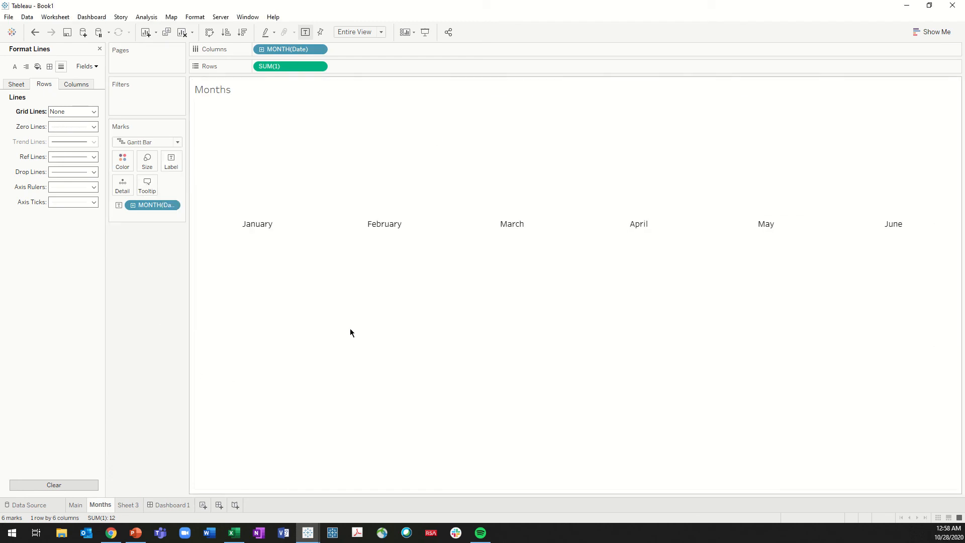
{"action": "left_click", "coordinate": [170, 505]}
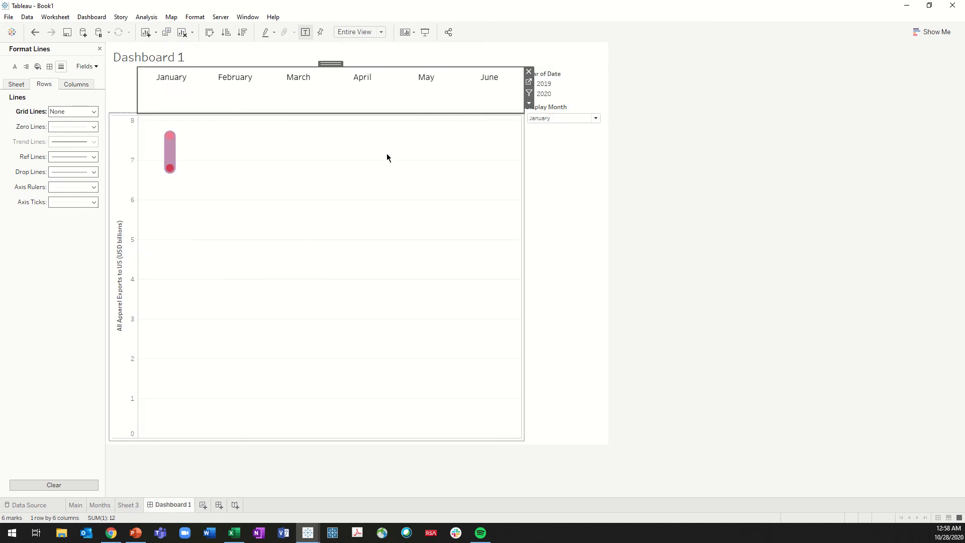
Test the highlighting on April, May and March in the Months strip, and leave March selected
{"action": "left_click", "coordinate": [362, 87]}
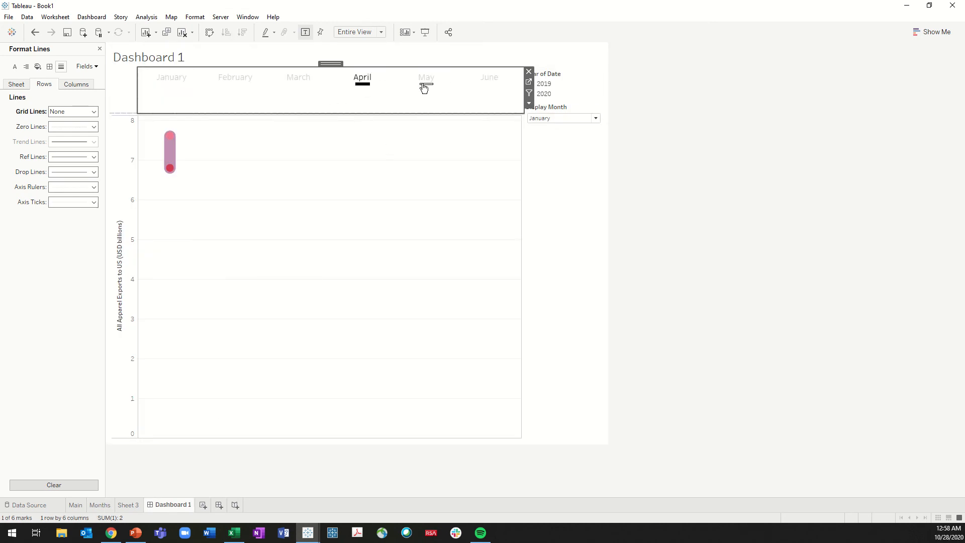
{"action": "left_click", "coordinate": [424, 85]}
{"action": "left_click", "coordinate": [369, 85]}
{"action": "left_click", "coordinate": [304, 83]}
{"action": "left_click", "coordinate": [310, 103]}
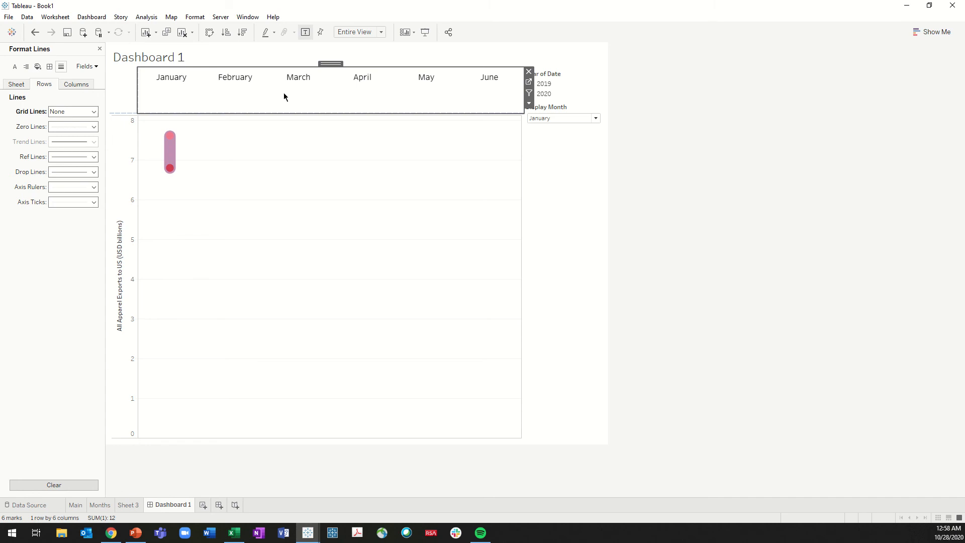
{"action": "left_click", "coordinate": [299, 82]}
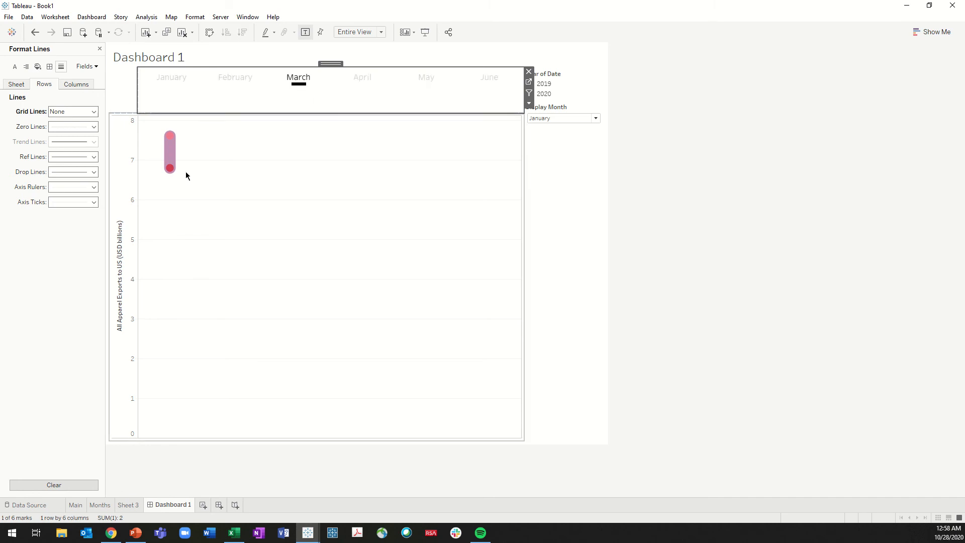
Preview the dumbbell chart with Display Month set to April, and return the parameter to January
{"action": "left_click", "coordinate": [542, 118]}
{"action": "left_click", "coordinate": [538, 154]}
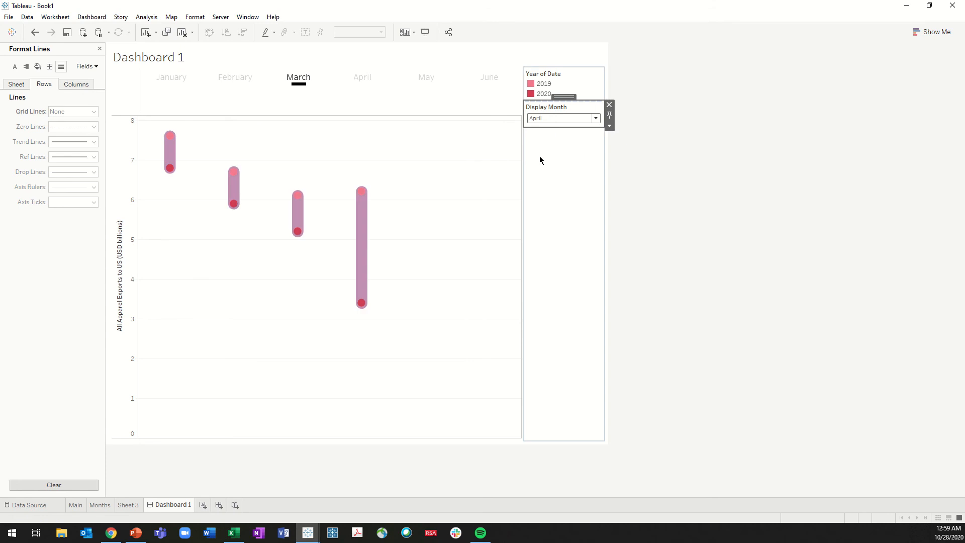
{"action": "left_click", "coordinate": [559, 119]}
{"action": "left_click", "coordinate": [552, 128]}
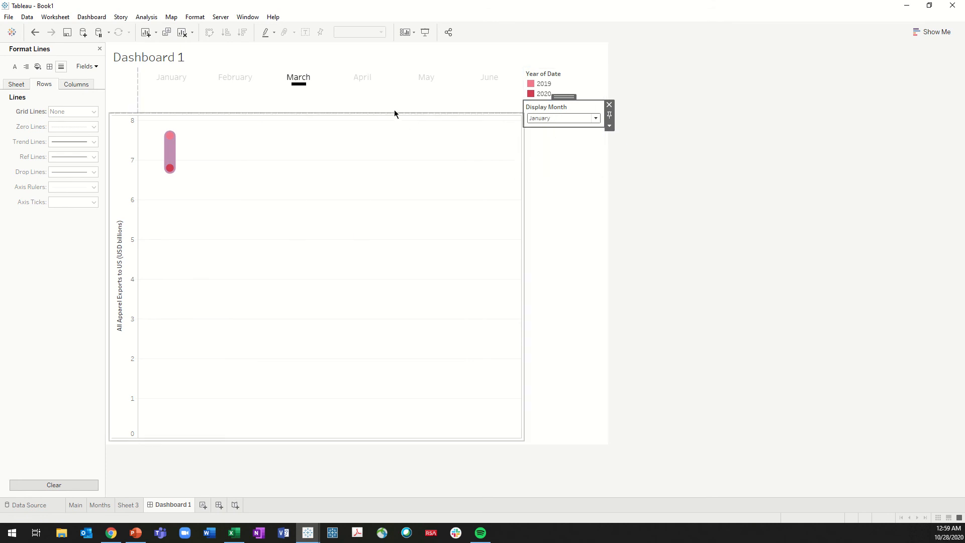
Create a dashboard parameter action that uses only the Months sheet as its source
{"action": "left_click", "coordinate": [285, 98]}
{"action": "left_click", "coordinate": [92, 17]}
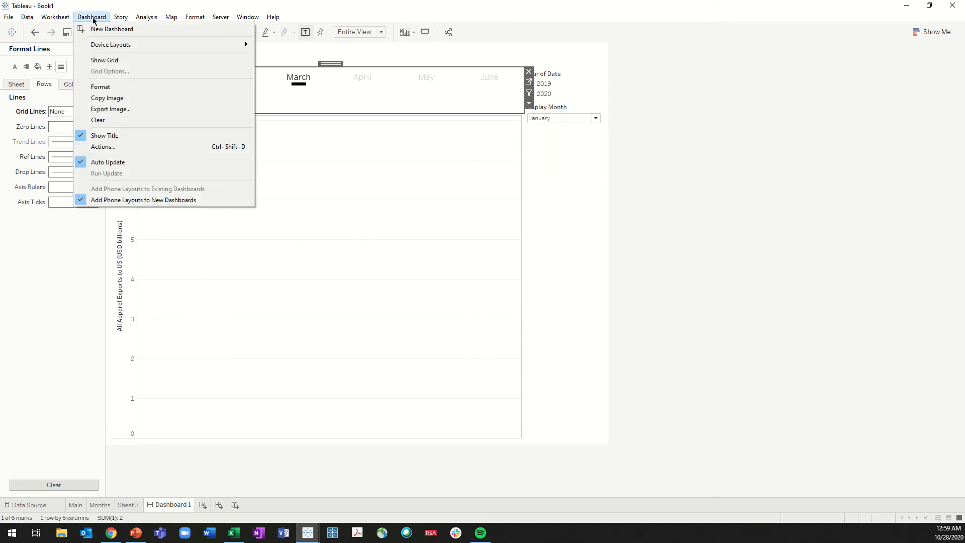
{"action": "left_click", "coordinate": [115, 145]}
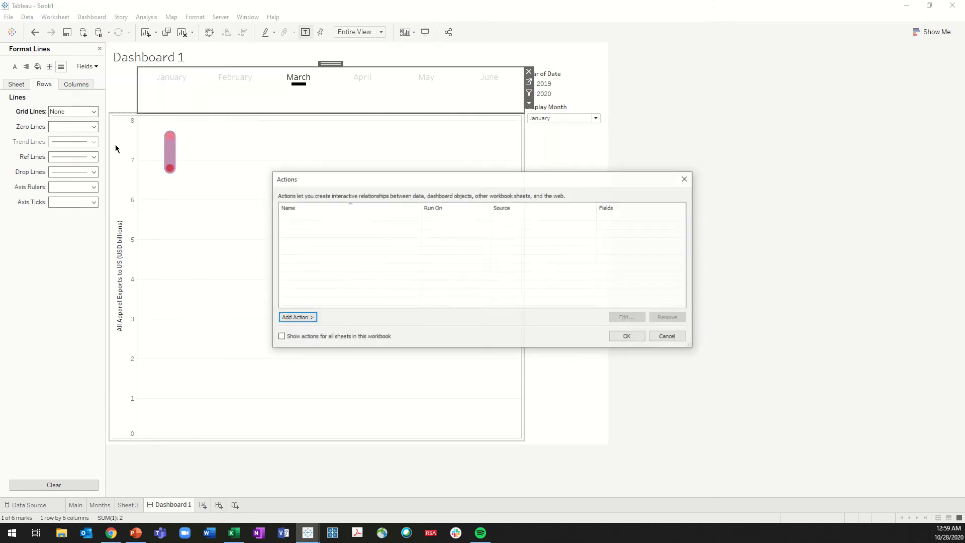
{"action": "left_click", "coordinate": [310, 318]}
{"action": "left_click", "coordinate": [360, 364]}
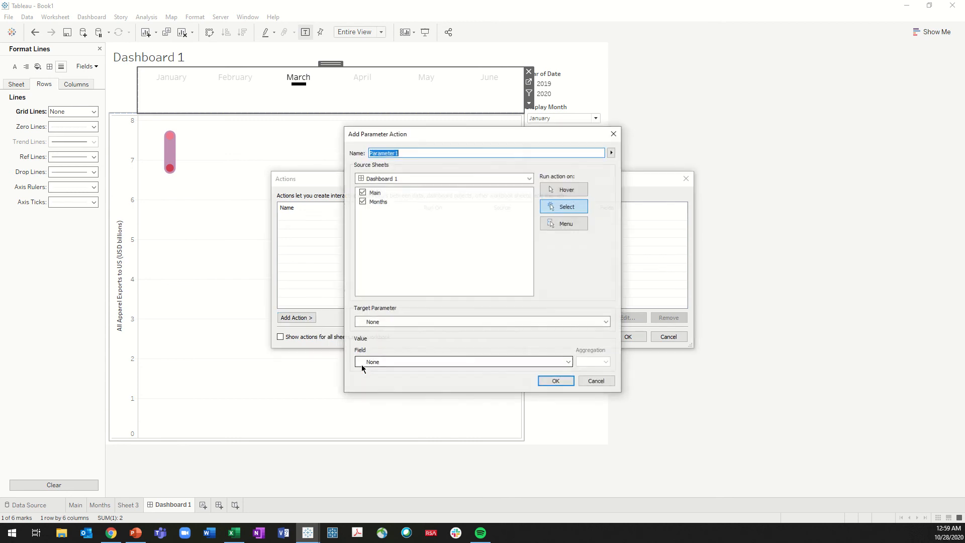
{"action": "left_click", "coordinate": [362, 192]}
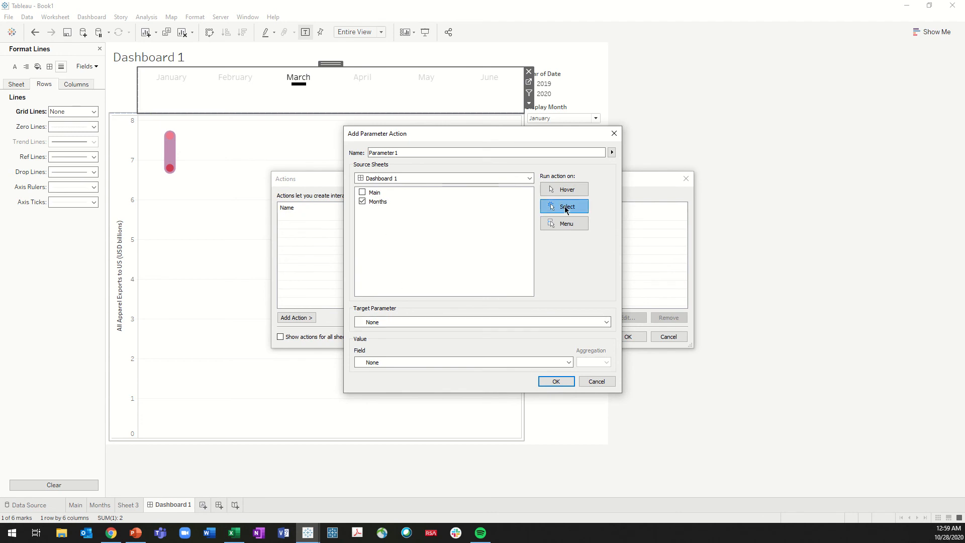
Target the Display Month parameter with the MONTH(Date) field at aggregation None, and save the parameter action
{"action": "left_click", "coordinate": [420, 323]}
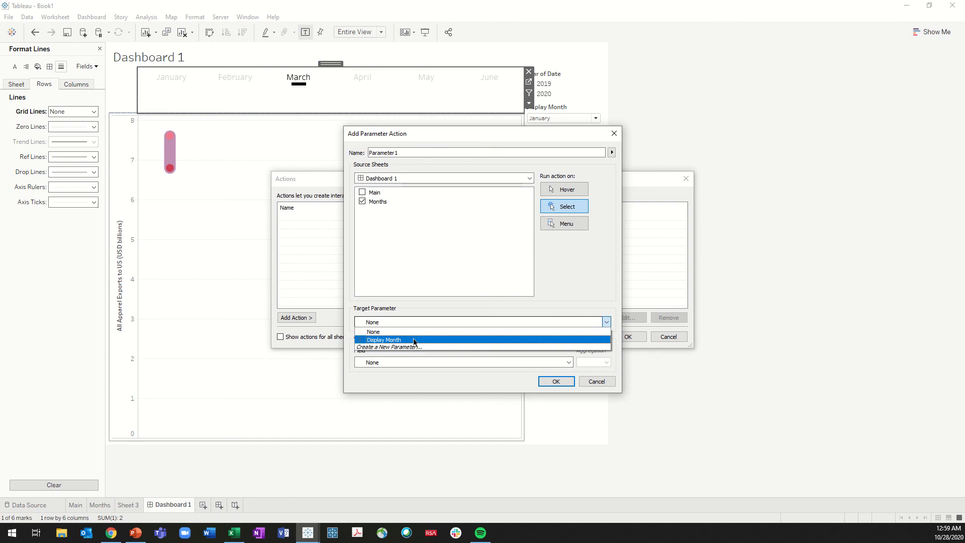
{"action": "left_click", "coordinate": [413, 341]}
{"action": "left_click", "coordinate": [406, 362]}
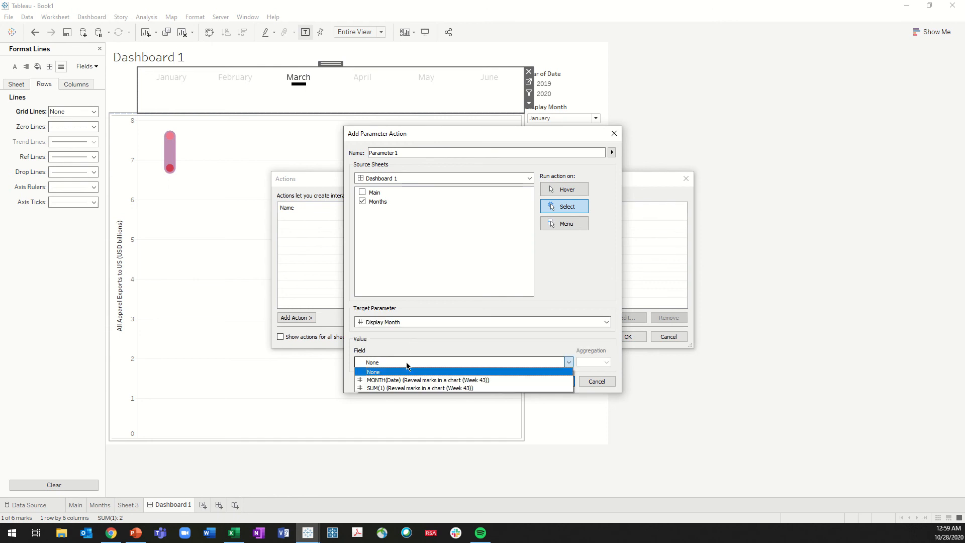
{"action": "left_click", "coordinate": [385, 380]}
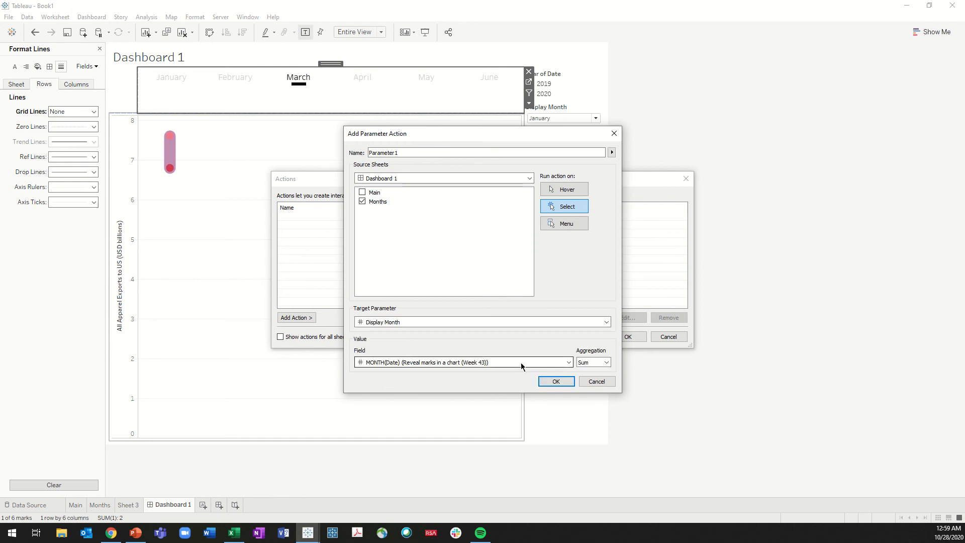
{"action": "left_click", "coordinate": [591, 363]}
{"action": "left_click", "coordinate": [588, 371]}
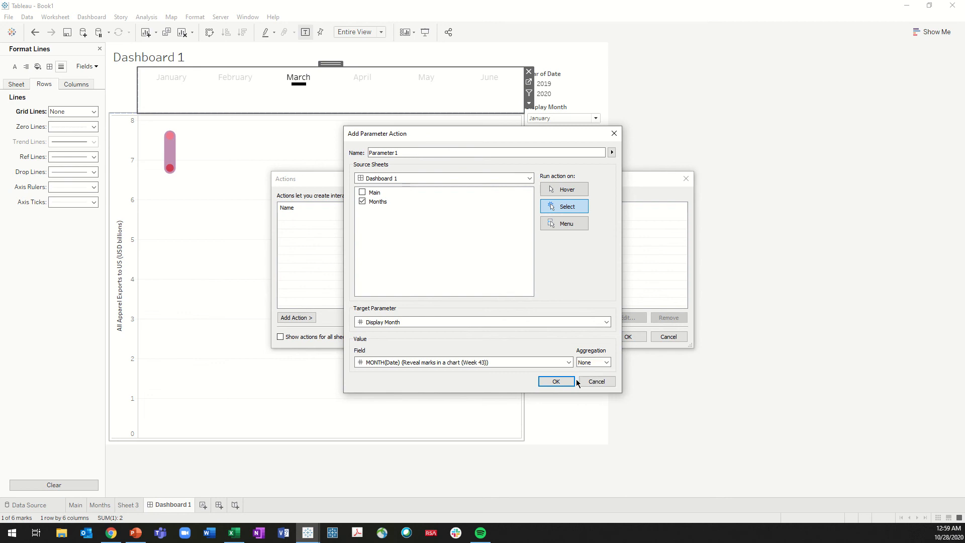
{"action": "left_click", "coordinate": [558, 382]}
{"action": "left_click", "coordinate": [628, 336]}
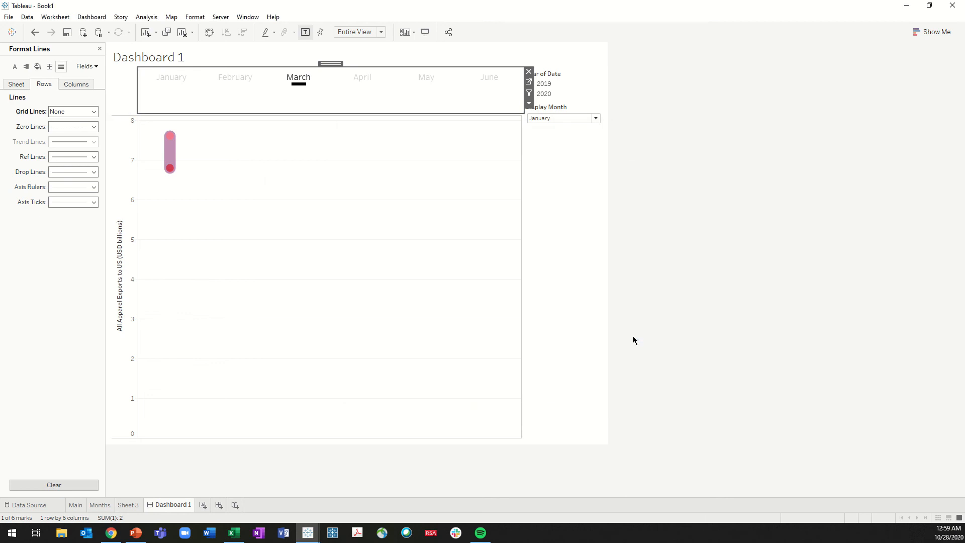
Test the parameter action by selecting January through June in the Months strip, and work back through March, April and February to January
{"action": "left_click", "coordinate": [168, 79]}
{"action": "left_click", "coordinate": [233, 81]}
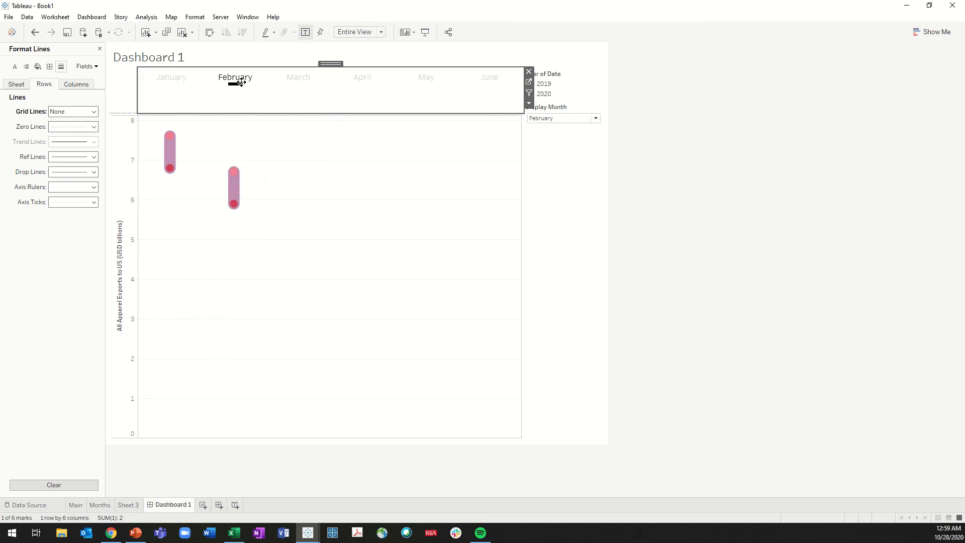
{"action": "left_click", "coordinate": [289, 82]}
{"action": "left_click", "coordinate": [369, 81]}
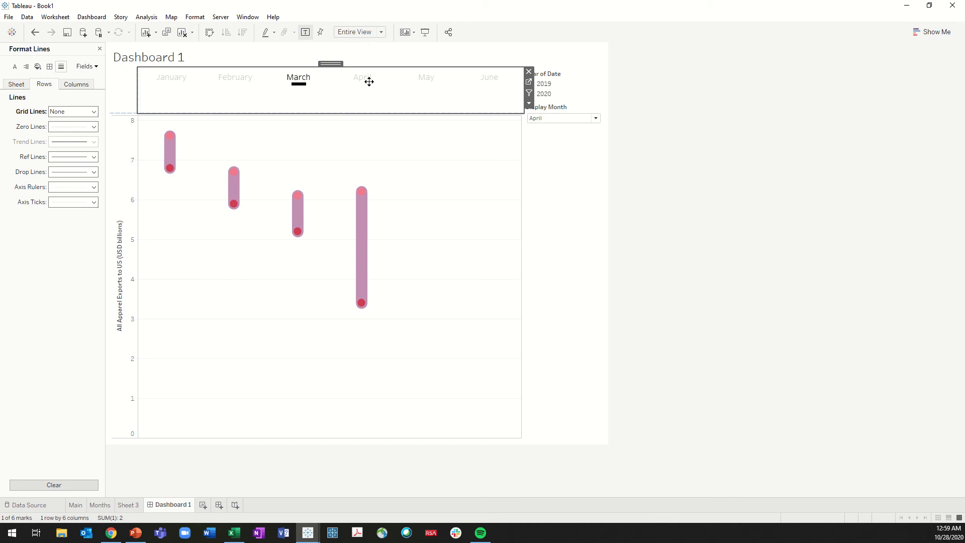
{"action": "left_click", "coordinate": [422, 82]}
{"action": "left_click", "coordinate": [477, 86]}
{"action": "left_click", "coordinate": [298, 90]}
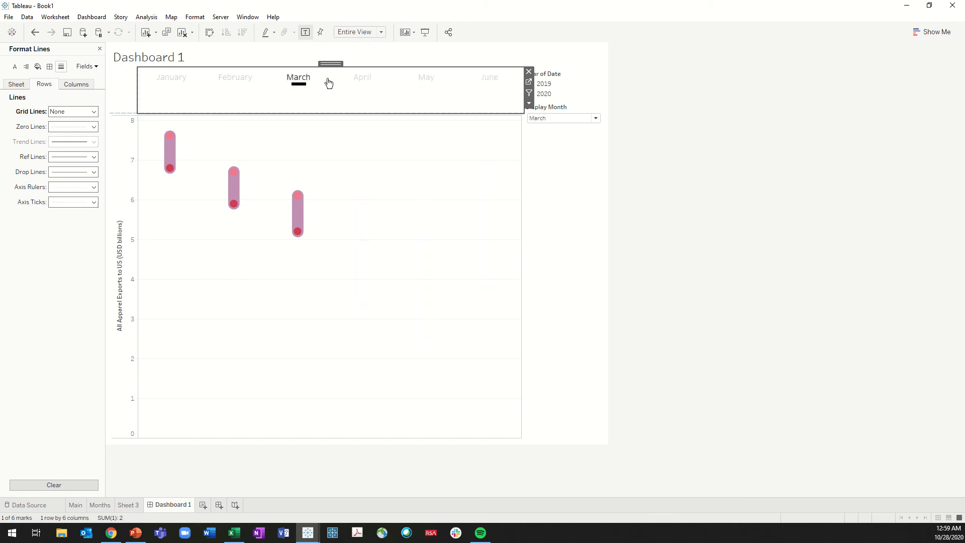
{"action": "left_click", "coordinate": [358, 80]}
{"action": "left_click", "coordinate": [236, 83]}
{"action": "left_click", "coordinate": [169, 83]}
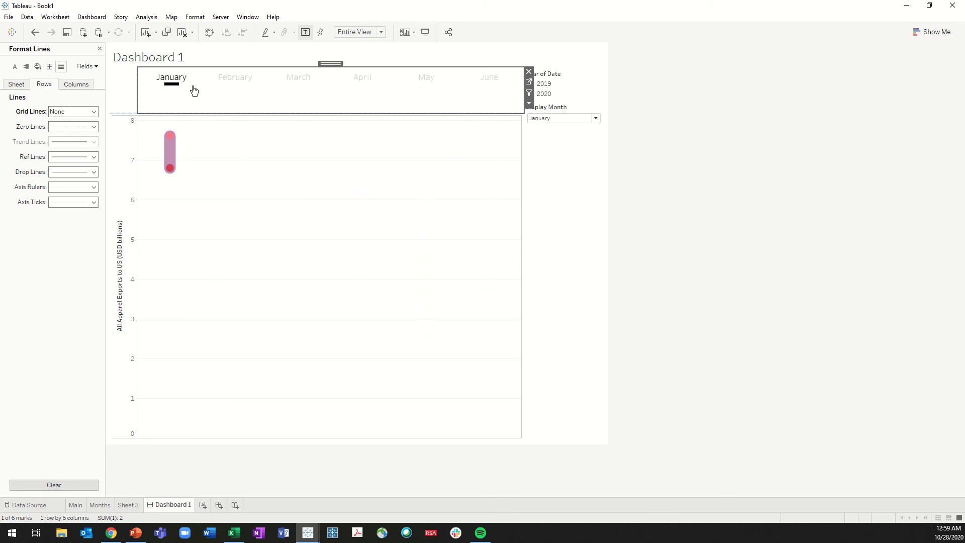
Select February through May in the Months strip, step back to March, and clear the selection after choosing April
{"action": "left_click", "coordinate": [231, 82]}
{"action": "left_click", "coordinate": [298, 82]}
{"action": "left_click", "coordinate": [361, 83]}
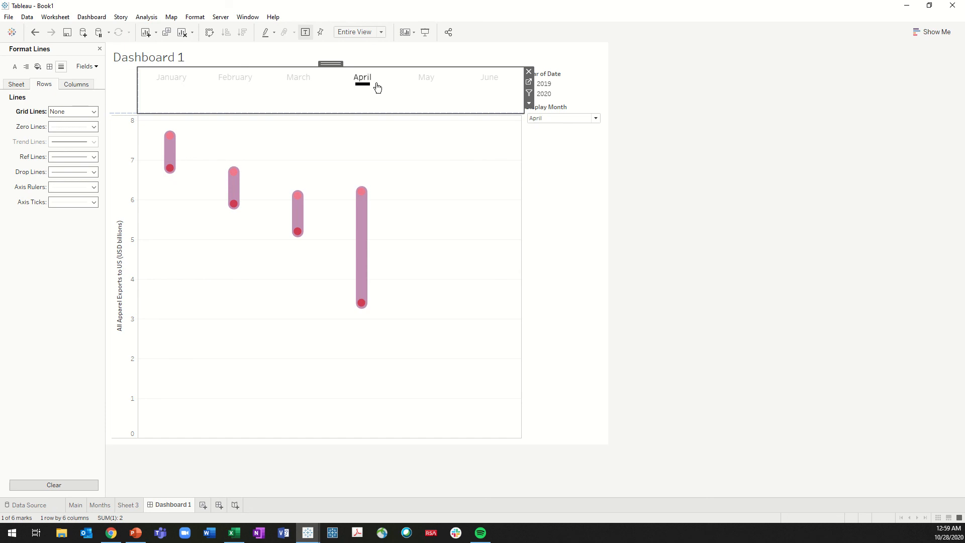
{"action": "left_click", "coordinate": [416, 85]}
{"action": "left_click", "coordinate": [361, 85]}
{"action": "left_click", "coordinate": [299, 81]}
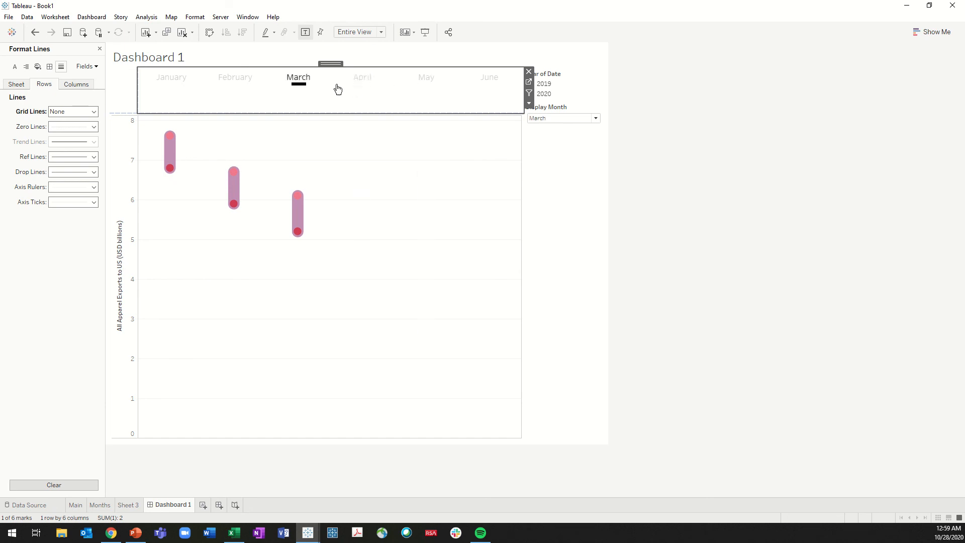
{"action": "left_click", "coordinate": [358, 82]}
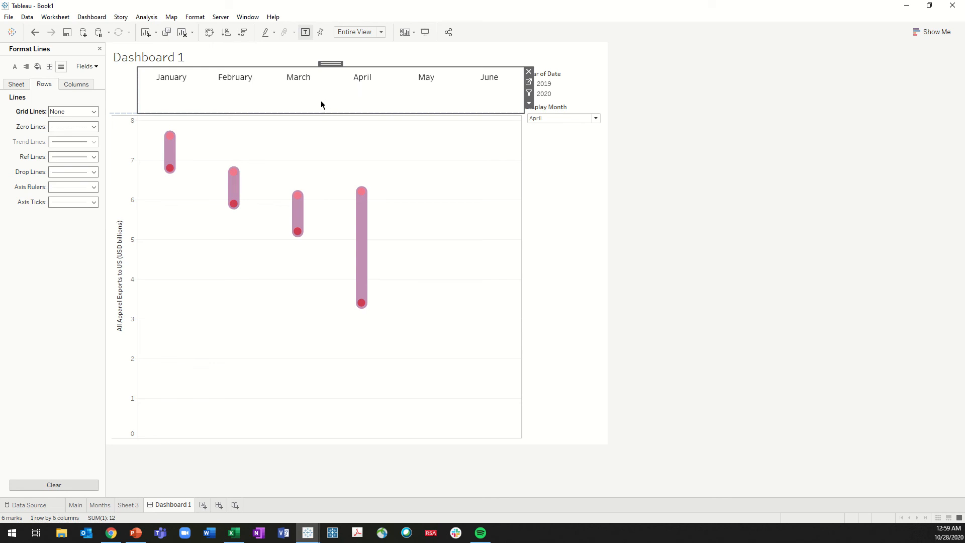
{"action": "left_click", "coordinate": [616, 162]}
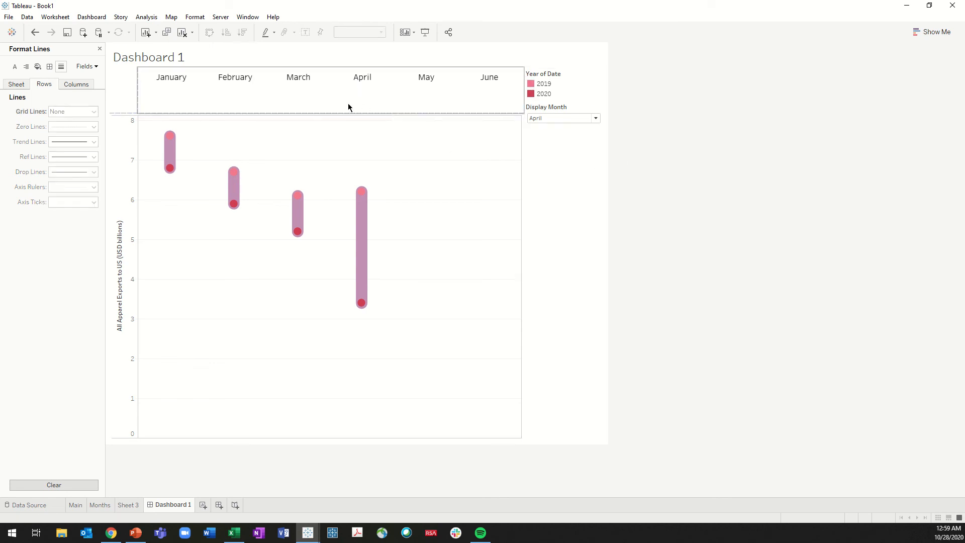
Switch the Months strip between February and March, and clear the selection with Display Month at March
{"action": "left_click", "coordinate": [243, 82]}
{"action": "left_click", "coordinate": [297, 84]}
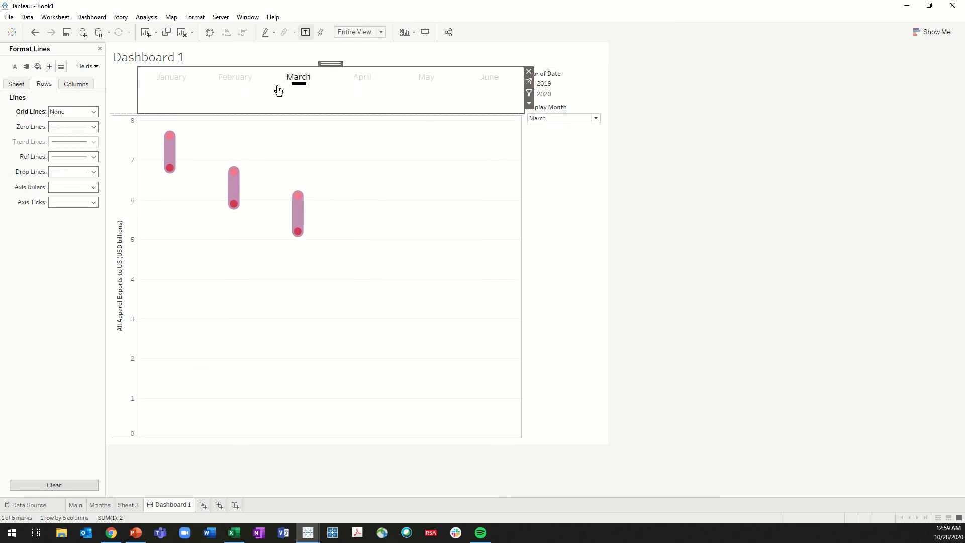
{"action": "left_click", "coordinate": [236, 82]}
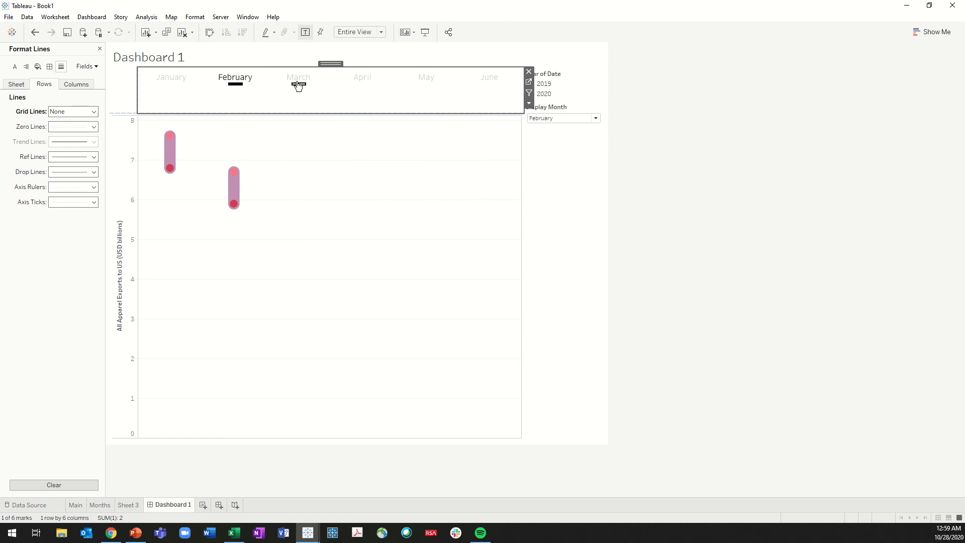
{"action": "left_click", "coordinate": [298, 83]}
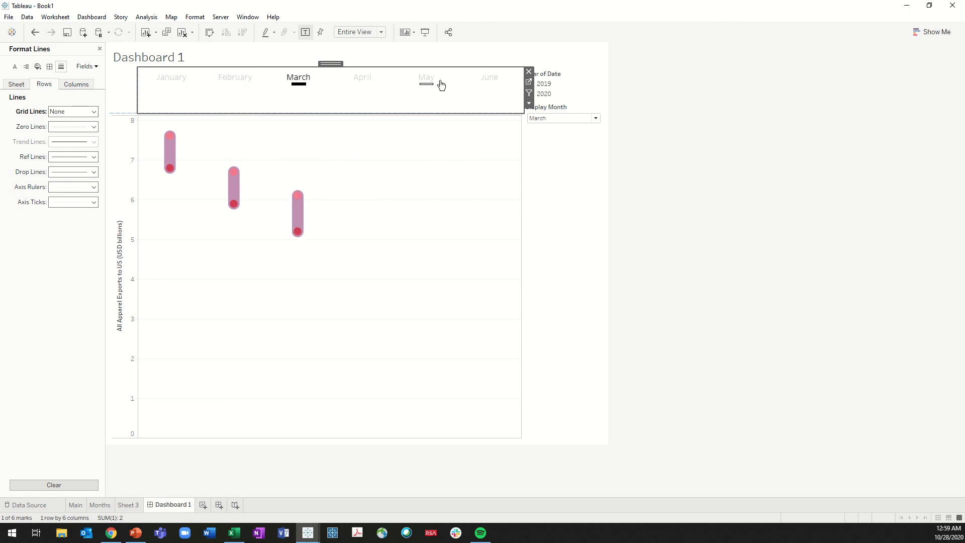
{"action": "left_click", "coordinate": [248, 97]}
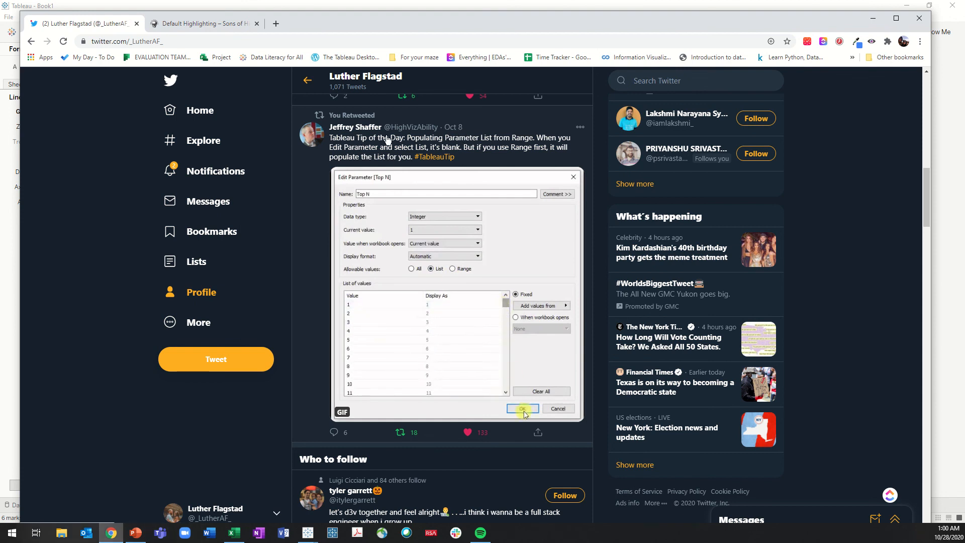
Skim the Default Highlighting article on the Sons of Hierarchies site in Chrome, and return to the Tableau dashboard
{"action": "left_click", "coordinate": [205, 25]}
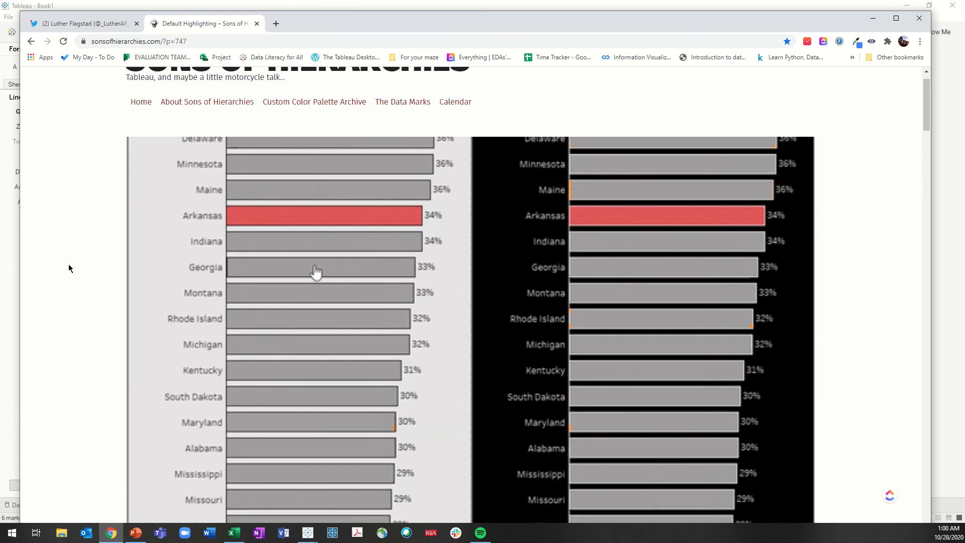
{"action": "scroll", "coordinate": [69, 268], "scroll_direction": "down", "scroll_amount": 7}
{"action": "scroll", "coordinate": [79, 272], "scroll_direction": "down", "scroll_amount": 5}
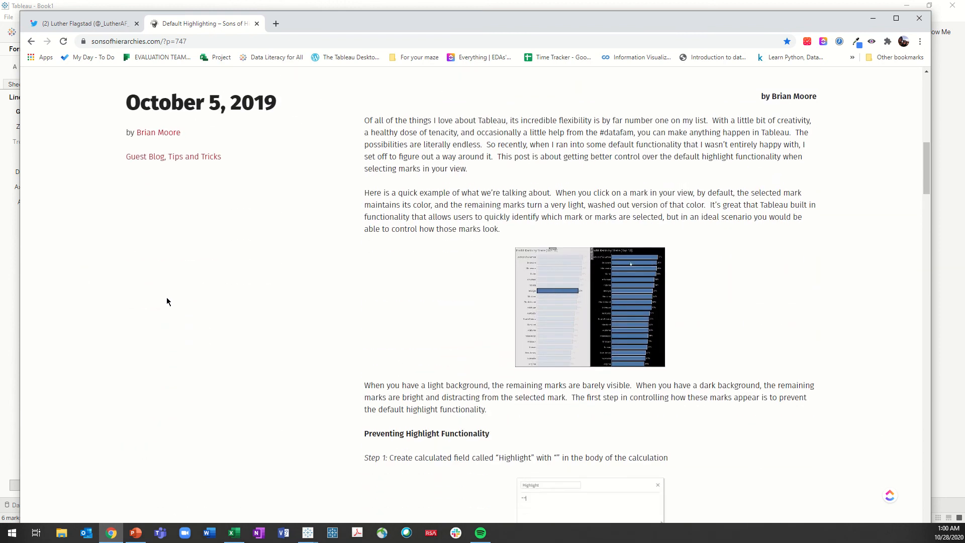
{"action": "scroll", "coordinate": [167, 302], "scroll_direction": "up", "scroll_amount": 3}
{"action": "scroll", "coordinate": [116, 328], "scroll_direction": "up", "scroll_amount": 7}
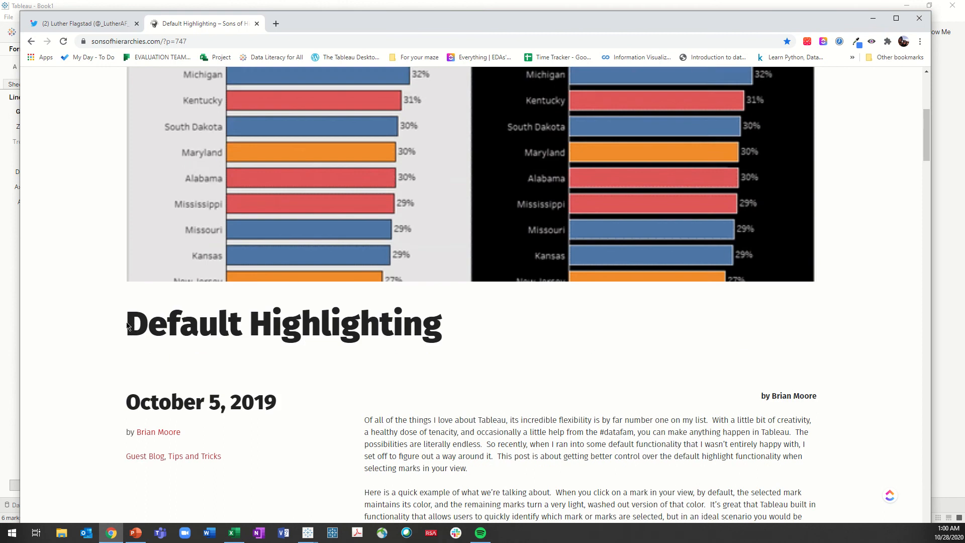
{"action": "scroll", "coordinate": [112, 329], "scroll_direction": "up", "scroll_amount": 1}
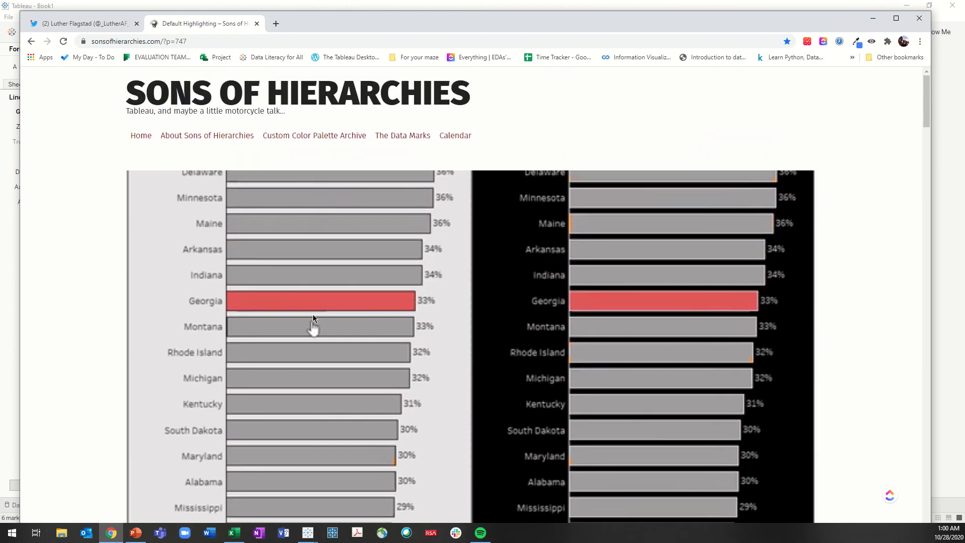
{"action": "left_click", "coordinate": [872, 21]}
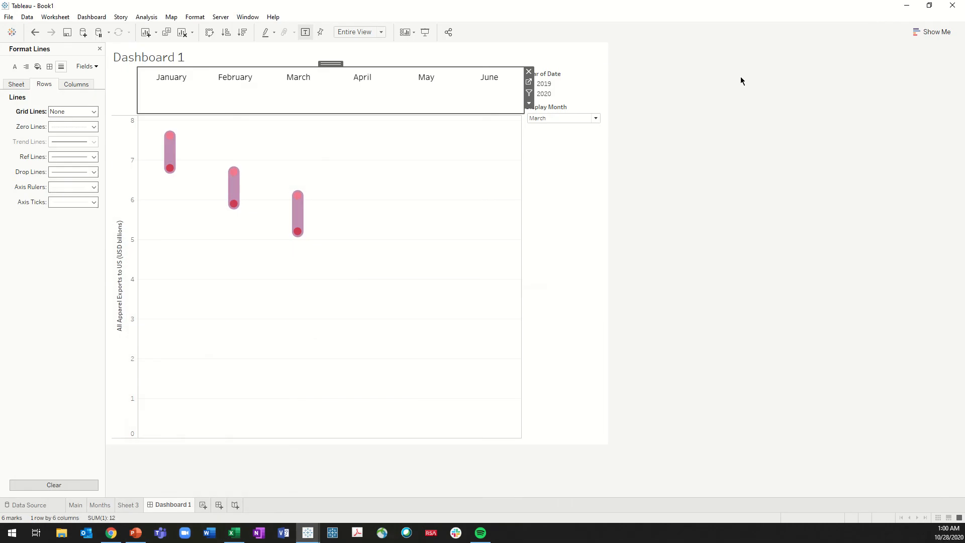
Open the Months sheet from the dashboard and add an ad hoc empty-string calculation '' to the marks as detail
{"action": "left_click", "coordinate": [471, 201]}
{"action": "left_click", "coordinate": [482, 92]}
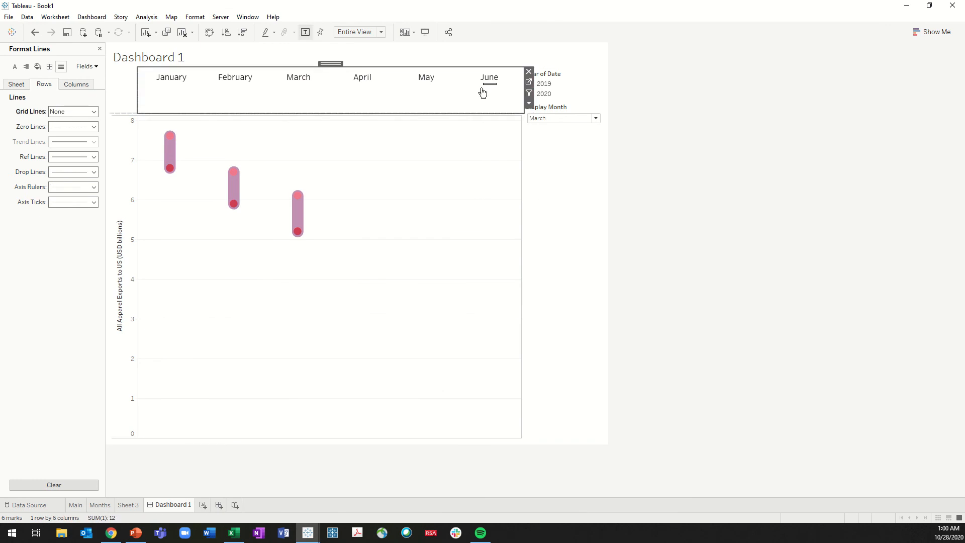
{"action": "left_click", "coordinate": [529, 81]}
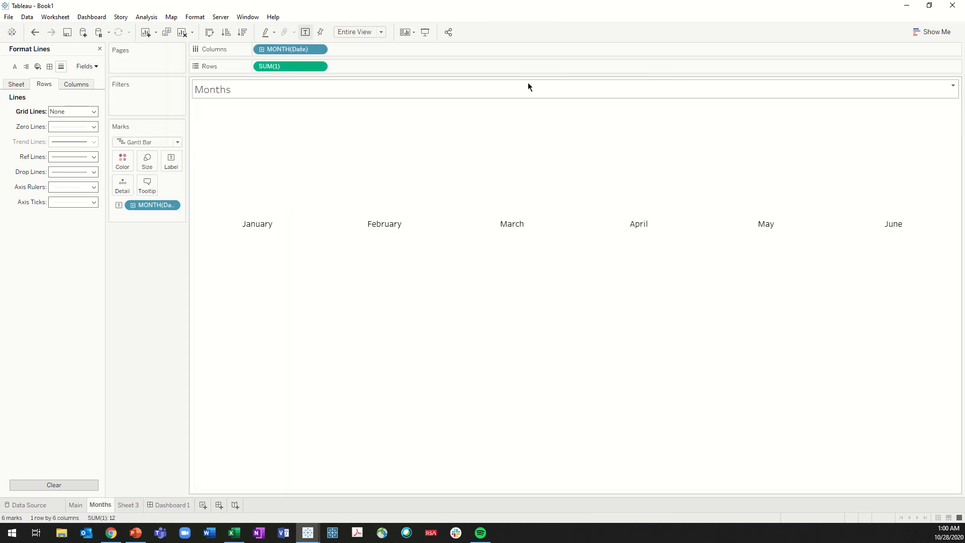
{"action": "double_click", "coordinate": [155, 215]}
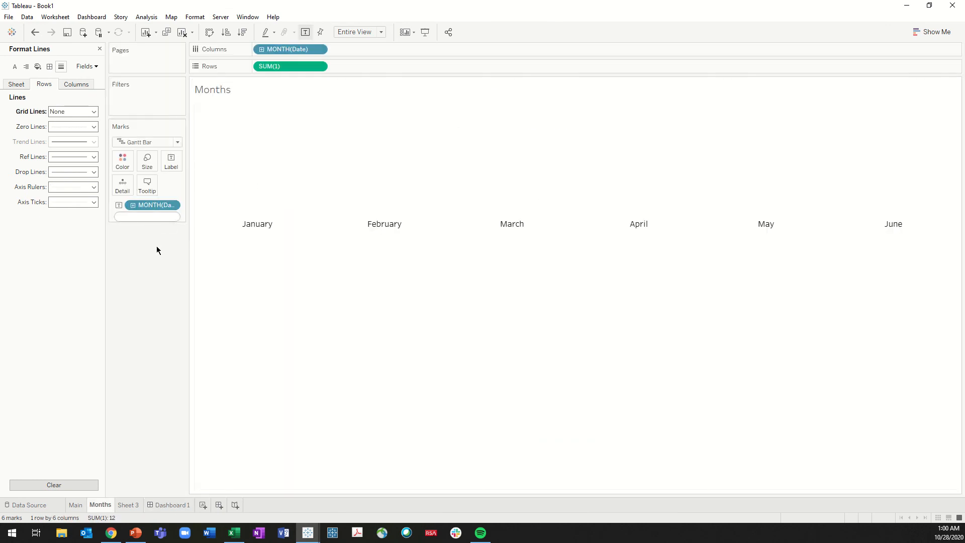
{"action": "type", "text": "''"}
{"action": "key", "text": "Return"}
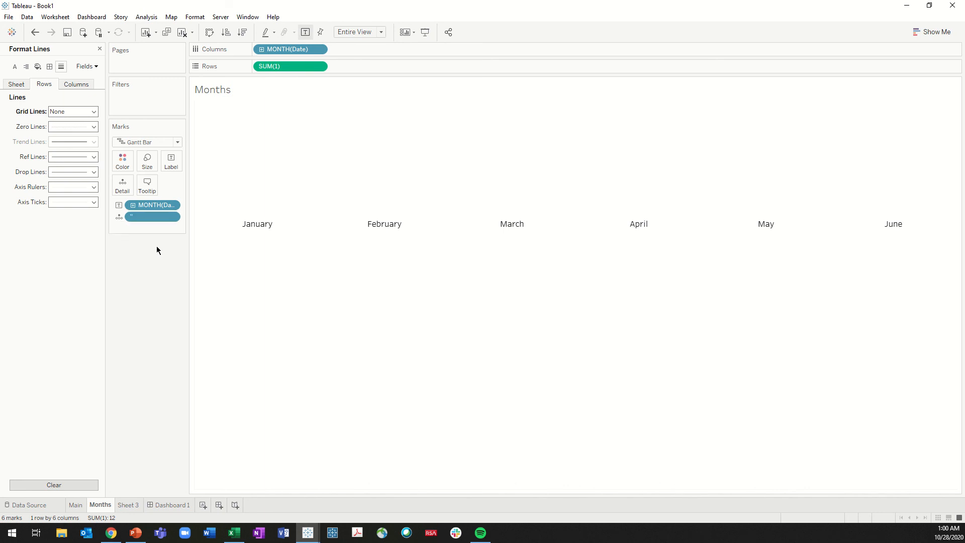
Save the empty-string calculation as a dimension in the data source named Highlight killer
{"action": "left_click", "coordinate": [100, 49]}
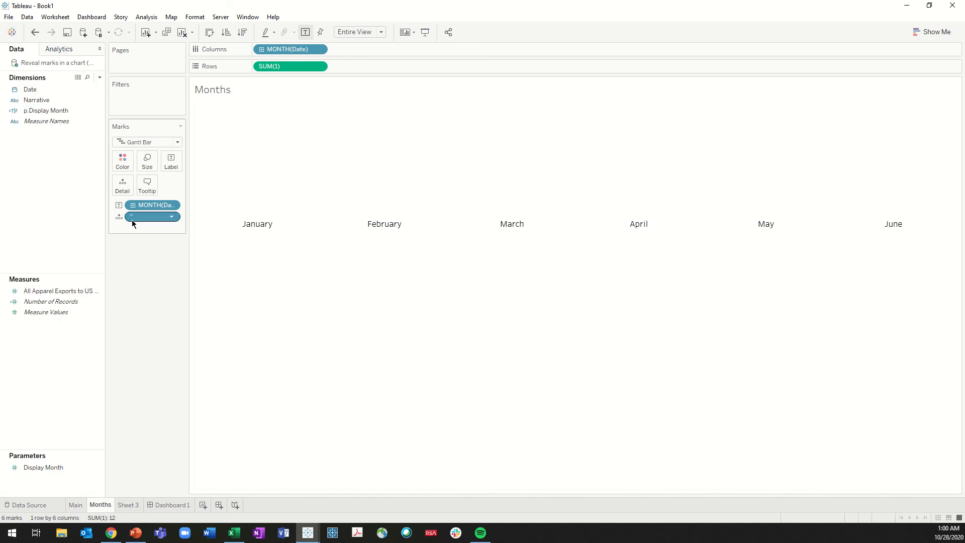
{"action": "left_click_drag", "start_coordinate": [143, 212], "coordinate": [55, 139]}
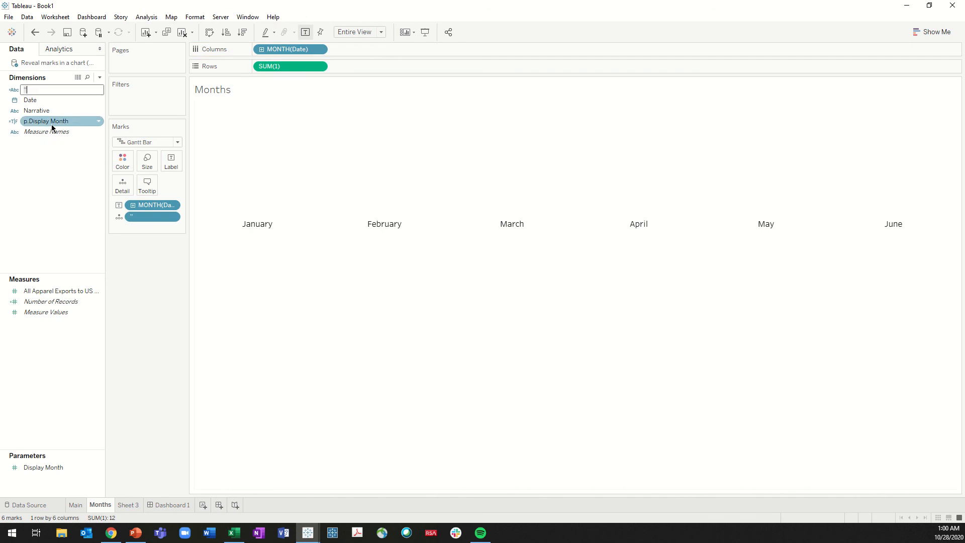
{"action": "type", "text": "High"}
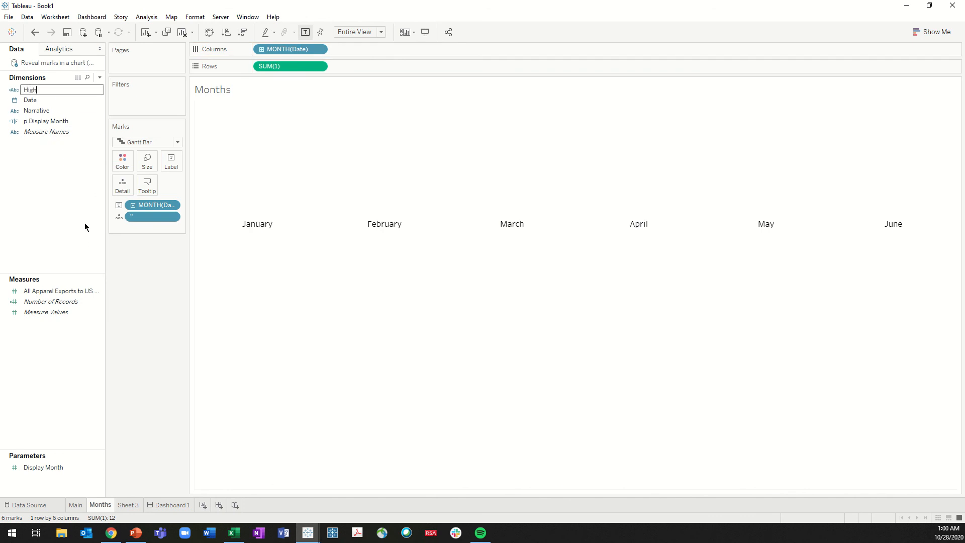
{"action": "type", "text": "light killer"}
{"action": "key", "text": "Return"}
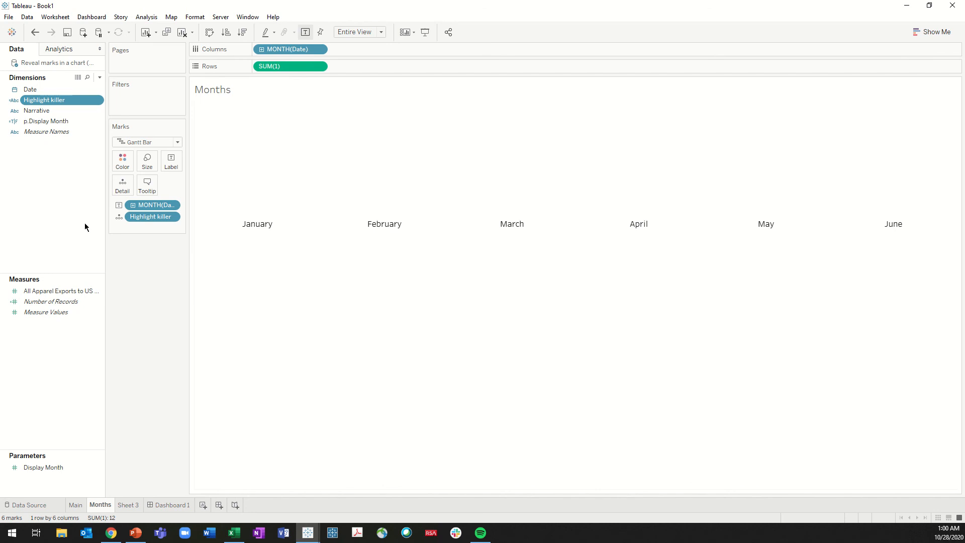
Add a highlight action to Dashboard 1 that uses only the Months sheet as its source
{"action": "left_click", "coordinate": [168, 506]}
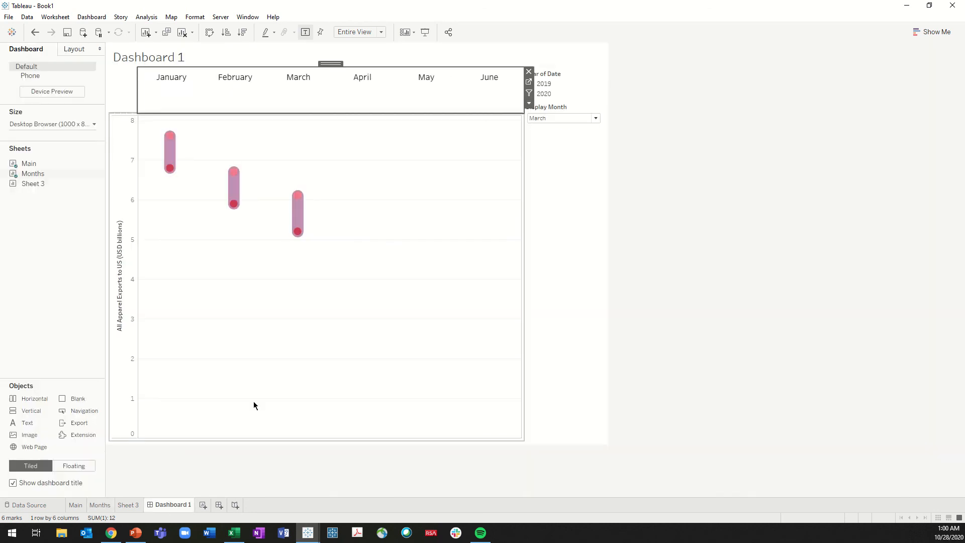
{"action": "left_click", "coordinate": [92, 18]}
{"action": "left_click", "coordinate": [115, 146]}
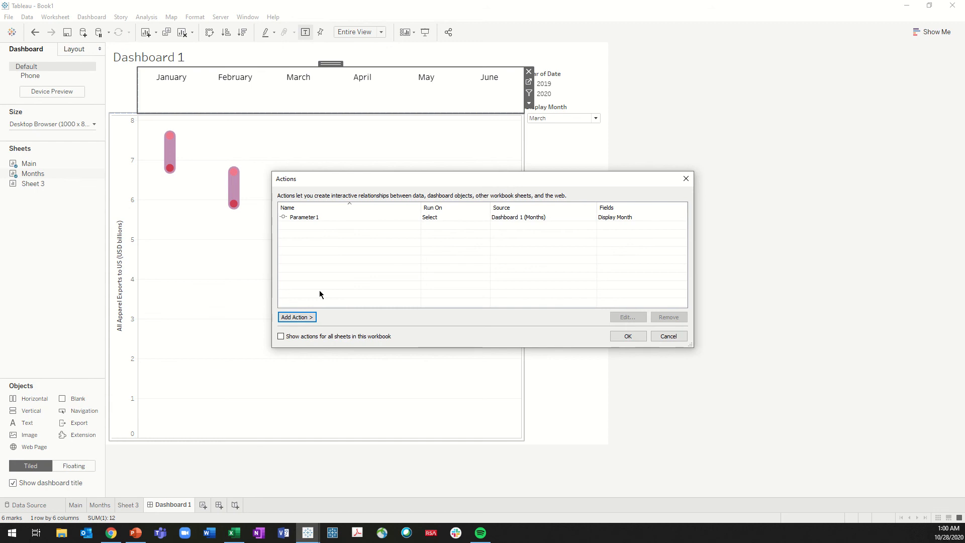
{"action": "left_click", "coordinate": [303, 317]}
{"action": "left_click", "coordinate": [356, 331]}
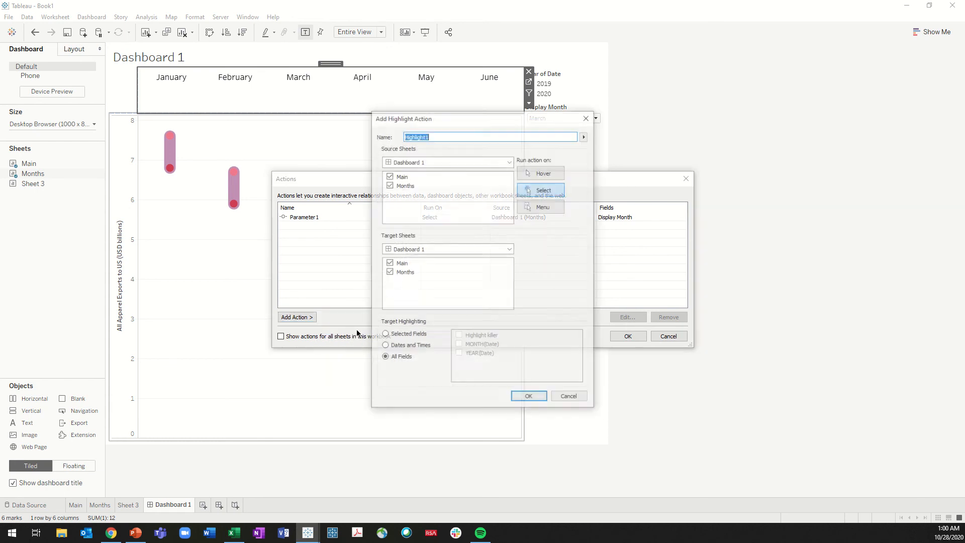
{"action": "left_click", "coordinate": [389, 175]}
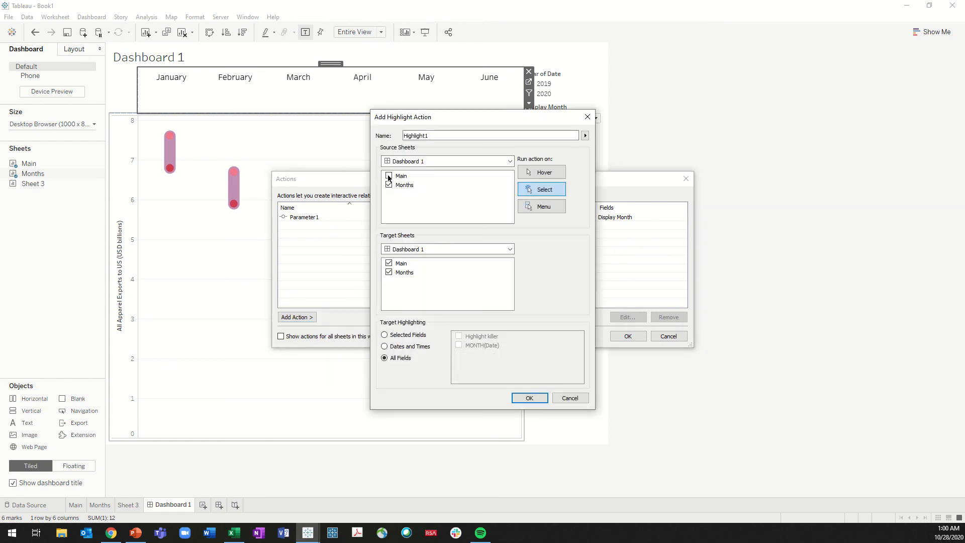
Target only the Months sheet with highlighting on the selected field Highlight killer, and save the highlight action
{"action": "left_click", "coordinate": [389, 263]}
{"action": "left_click", "coordinate": [412, 336]}
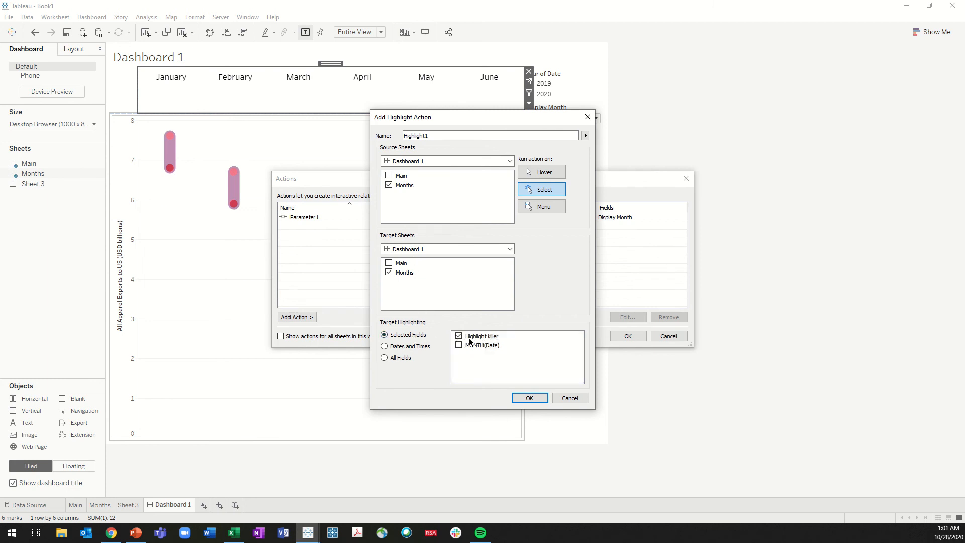
{"action": "left_click", "coordinate": [530, 397]}
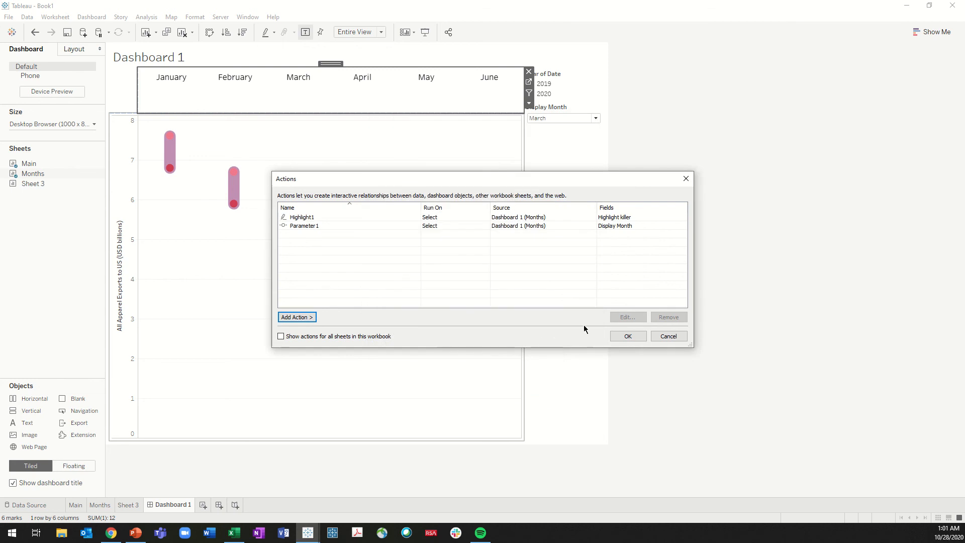
{"action": "left_click", "coordinate": [628, 335]}
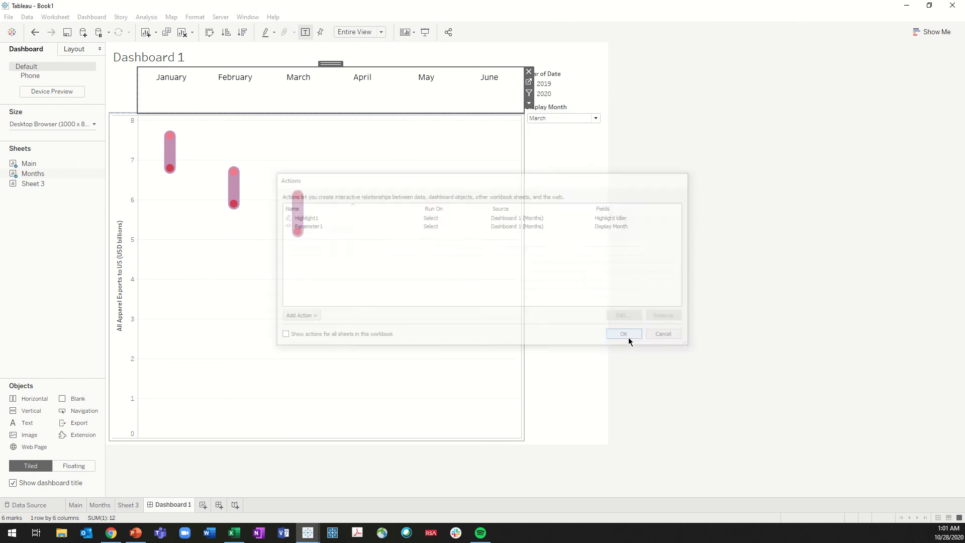
Test the highlight action by selecting January through May in the Months strip, and go back through April and March to January
{"action": "left_click", "coordinate": [172, 86]}
{"action": "left_click", "coordinate": [241, 87]}
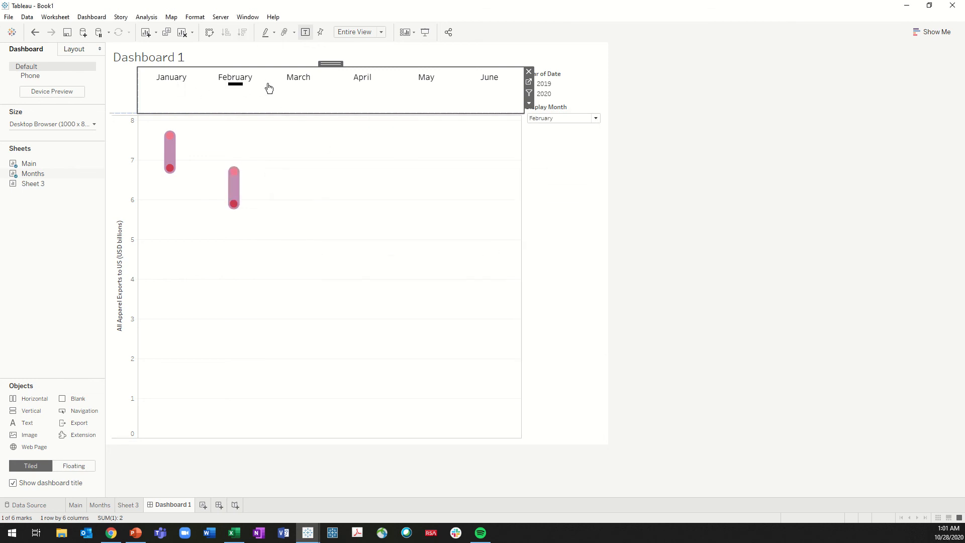
{"action": "left_click", "coordinate": [299, 84]}
{"action": "left_click", "coordinate": [362, 85]}
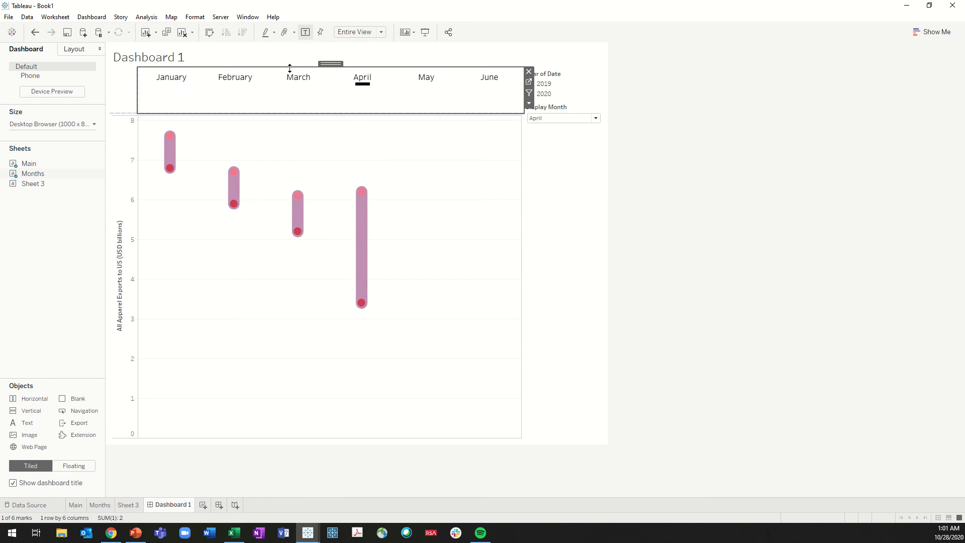
{"action": "left_click", "coordinate": [427, 85]}
{"action": "left_click", "coordinate": [362, 85]}
{"action": "left_click", "coordinate": [300, 85]}
{"action": "left_click", "coordinate": [173, 86]}
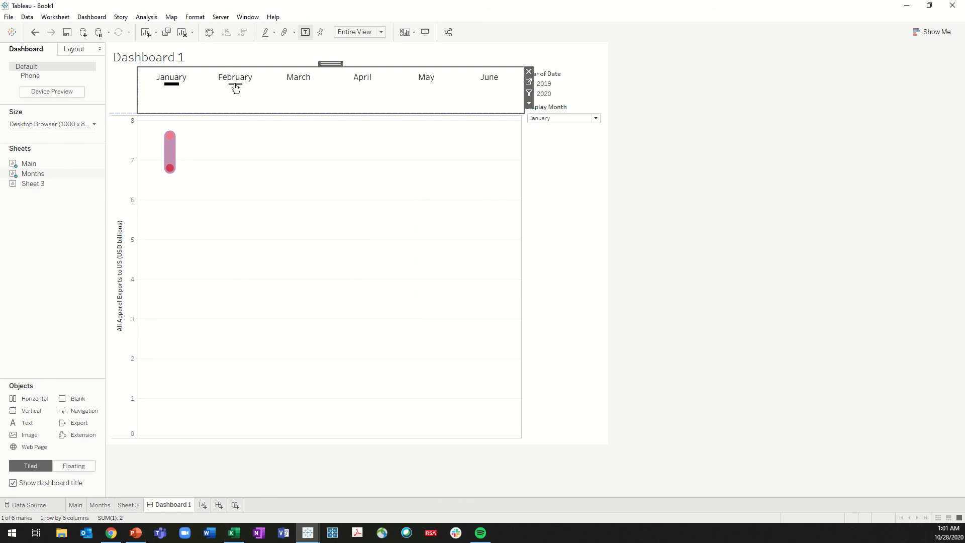
Test the month selection on Dashboard 1 by choosing February through June in sequence, and deselect the Months sheet
{"action": "left_click", "coordinate": [236, 86]}
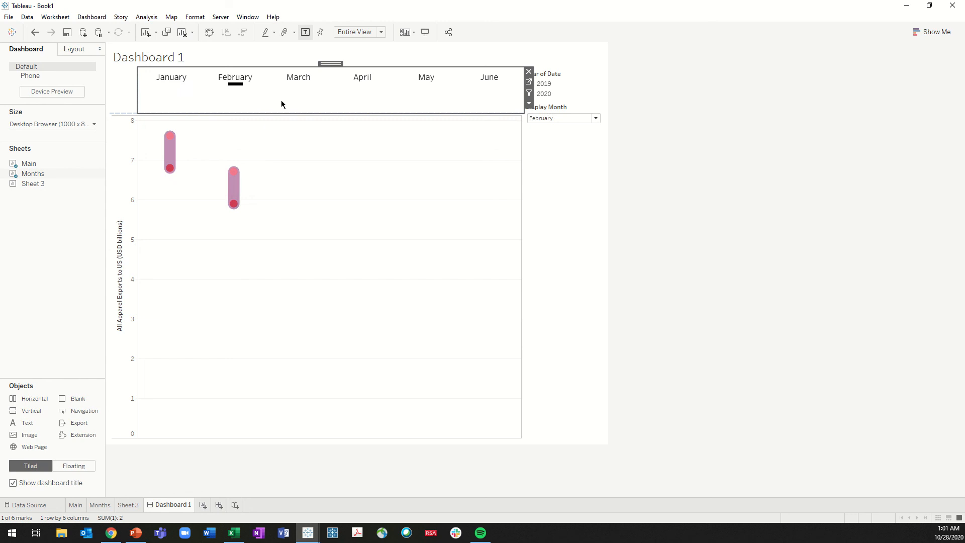
{"action": "left_click", "coordinate": [298, 86]}
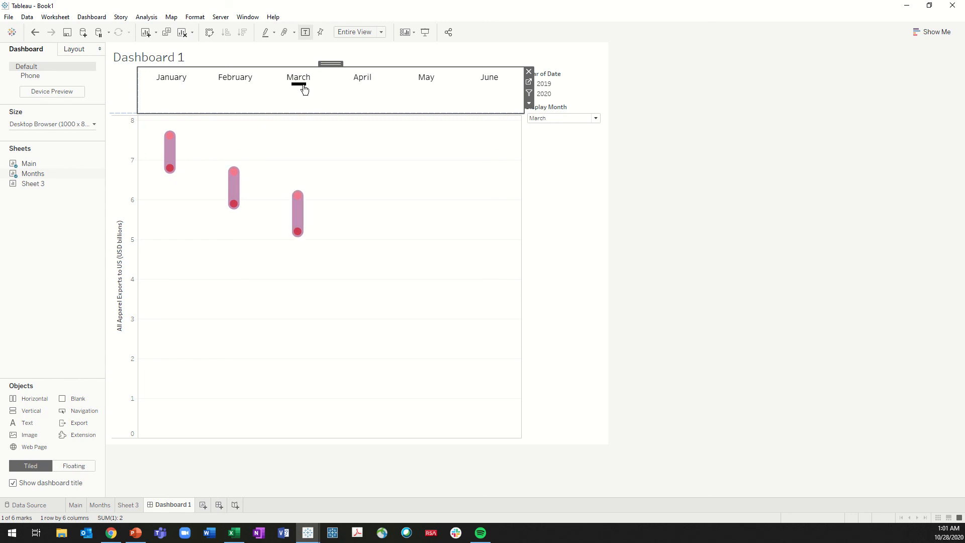
{"action": "left_click", "coordinate": [363, 87]}
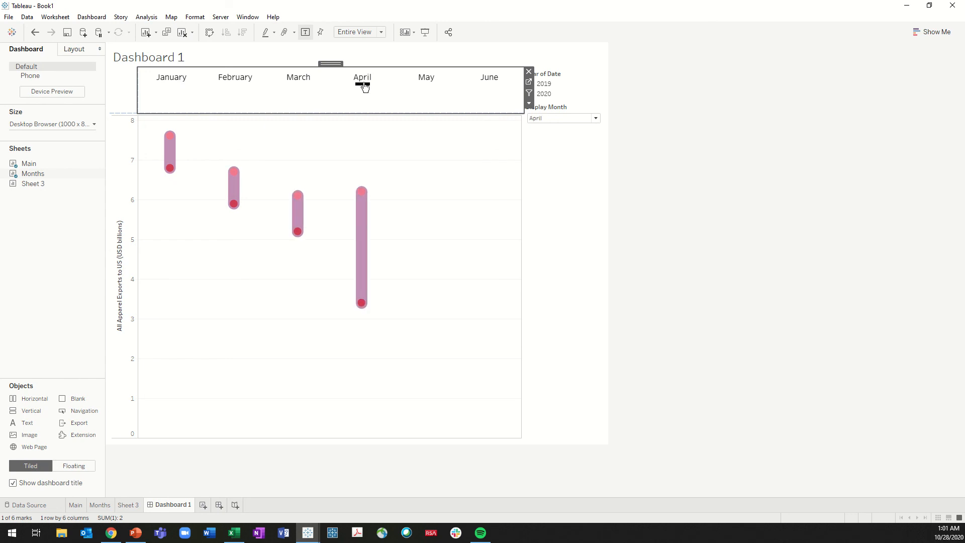
{"action": "left_click", "coordinate": [430, 86]}
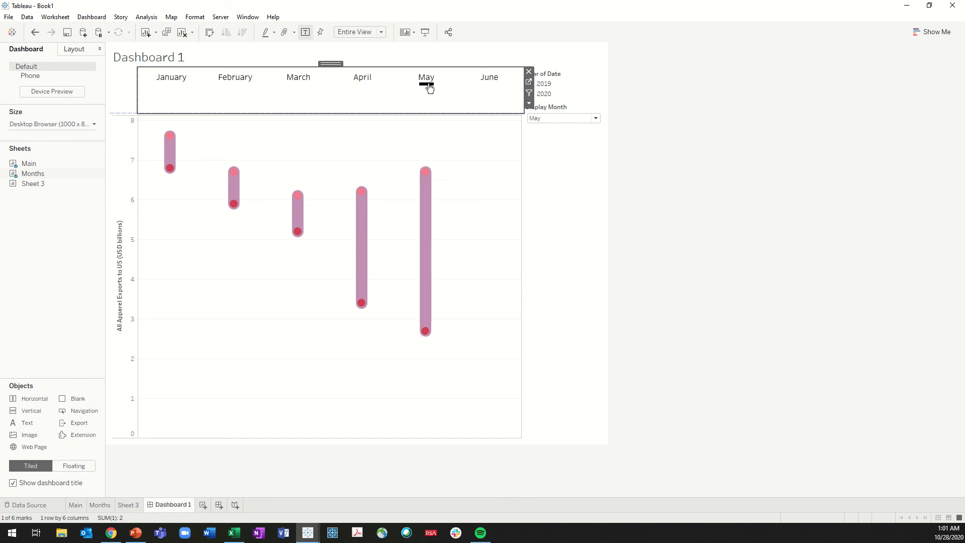
{"action": "left_click", "coordinate": [487, 87]}
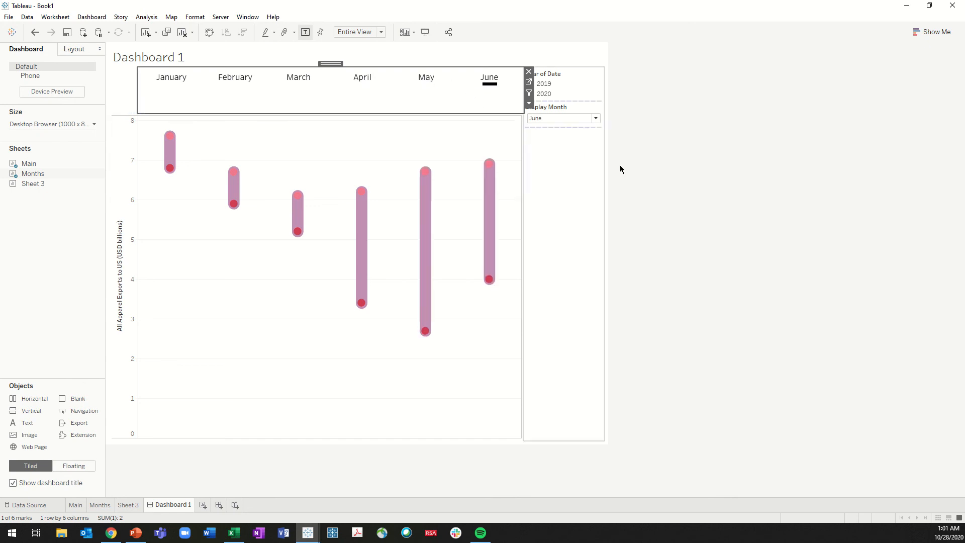
{"action": "left_click", "coordinate": [631, 172]}
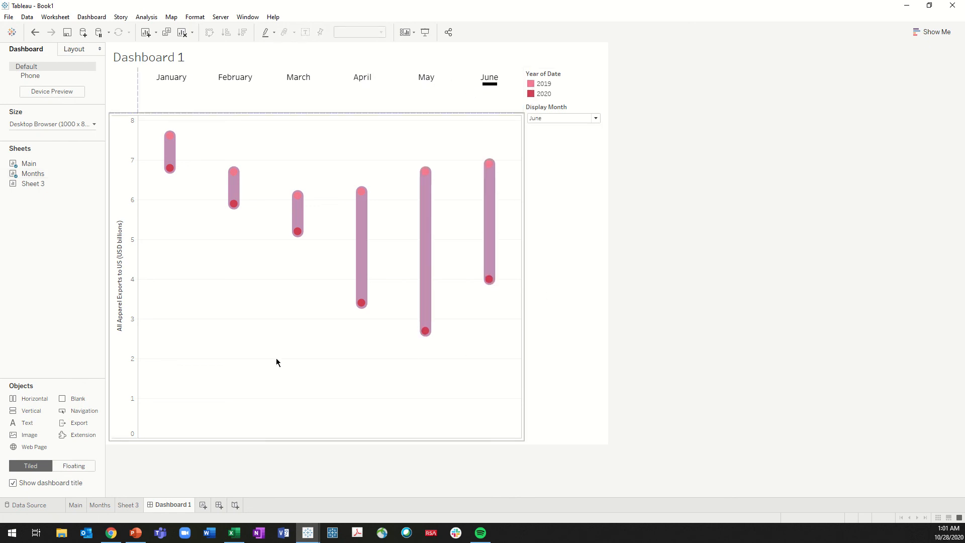
Open the empty Sheet 3 and rename it Narrative
{"action": "left_click", "coordinate": [129, 506]}
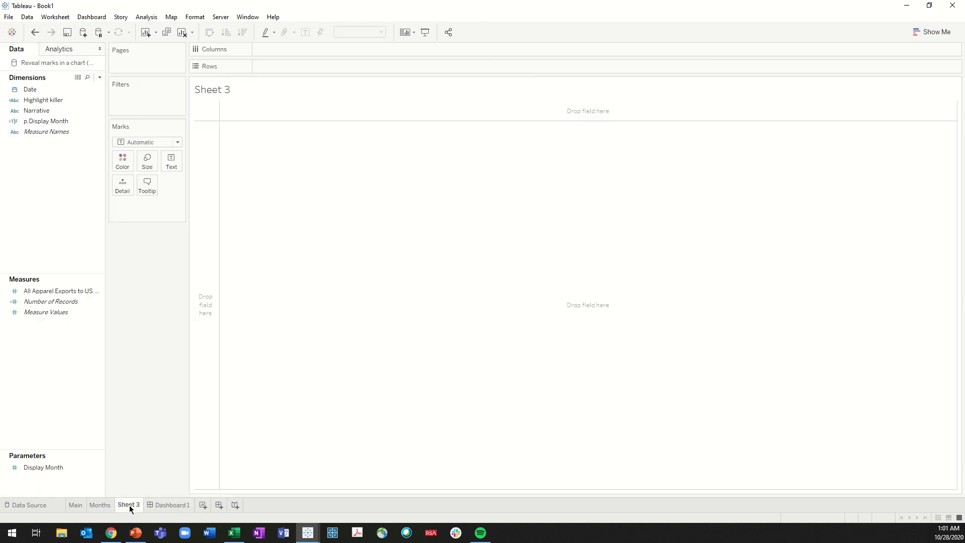
{"action": "double_click", "coordinate": [129, 507]}
{"action": "type", "text": "Narrative"}
{"action": "key", "text": "Return"}
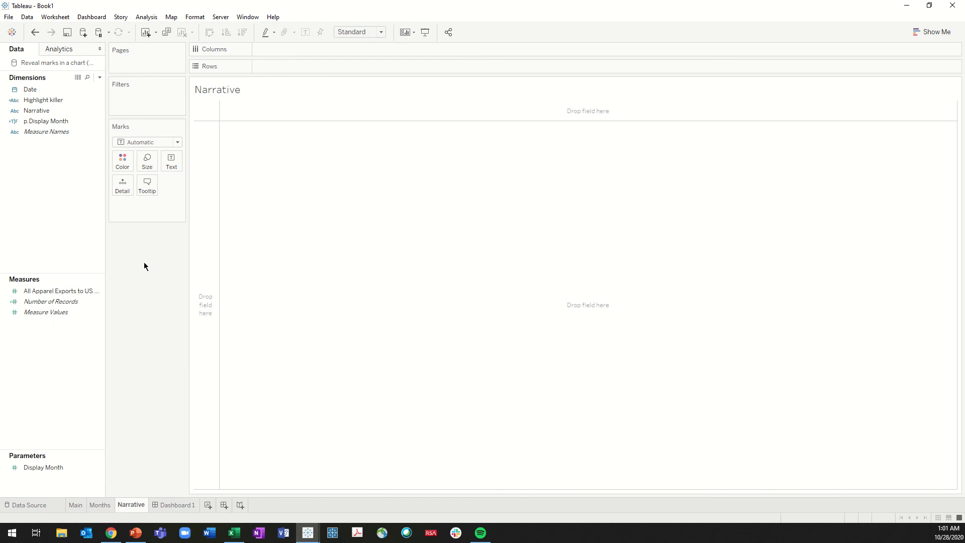
Place the Narrative dimension on Rows and add Date as discrete MONTH(Date) ahead of it
{"action": "left_click_drag", "start_coordinate": [44, 115], "coordinate": [319, 68]}
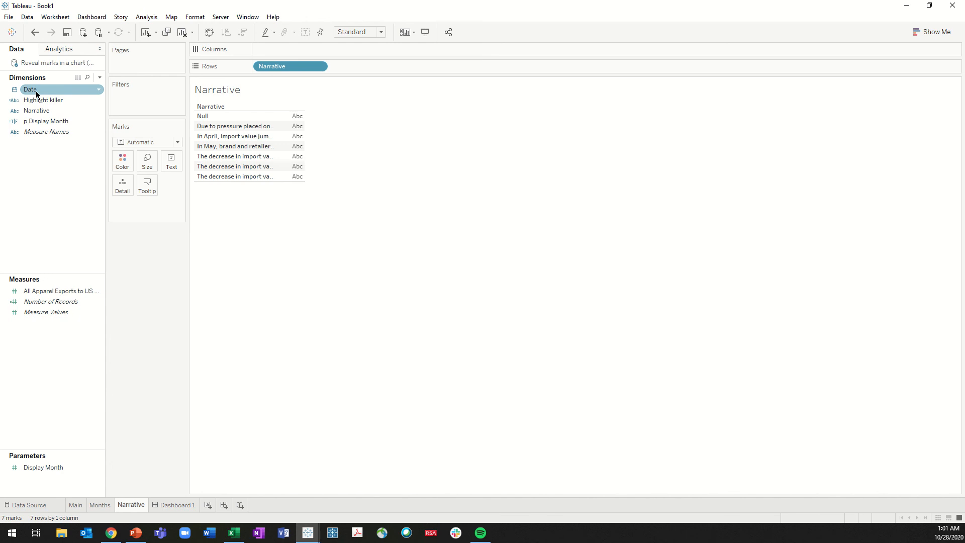
{"action": "left_click_drag", "start_coordinate": [32, 93], "coordinate": [257, 68]}
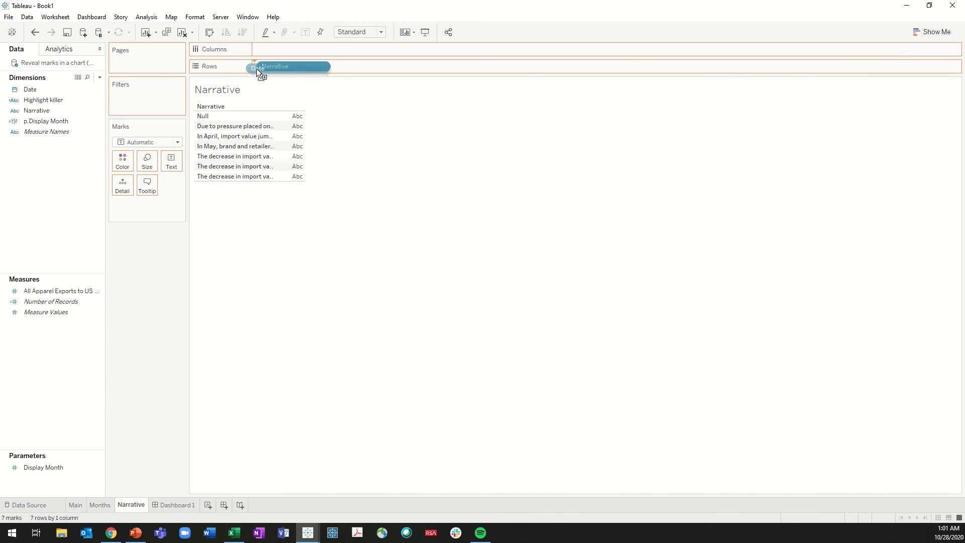
{"action": "left_click", "coordinate": [434, 245]}
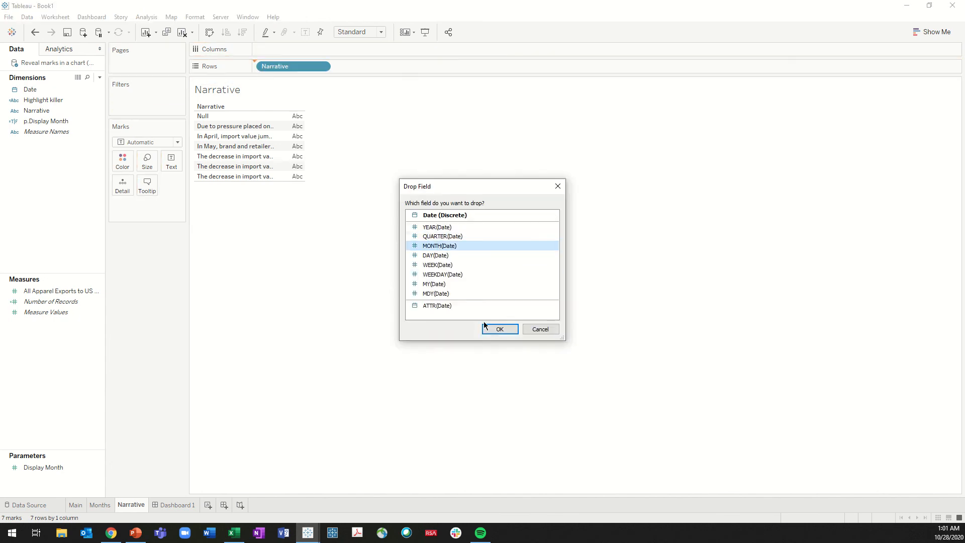
{"action": "left_click", "coordinate": [497, 329]}
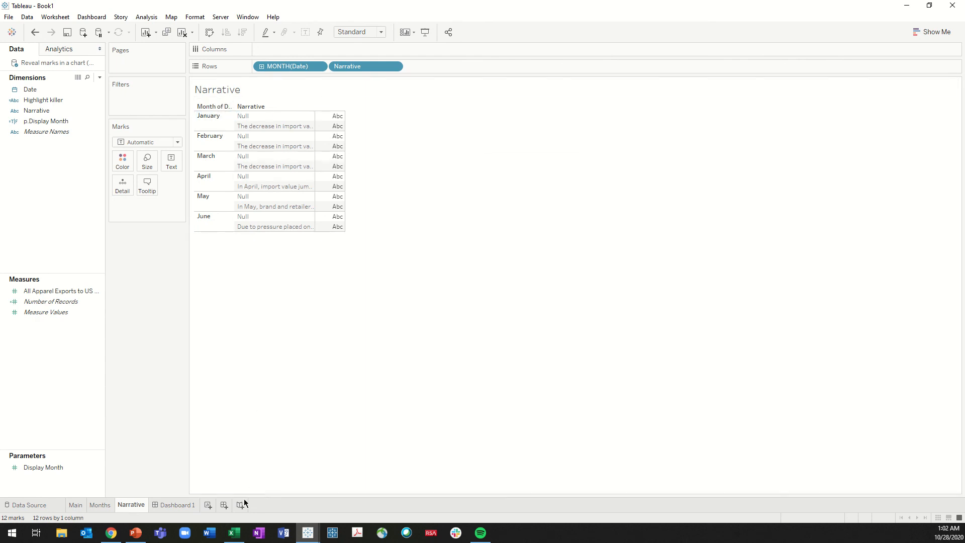
Switch to the Week 43.xlsx workbook in Excel and examine the Narrative column for the 2020 dates
{"action": "left_click", "coordinate": [235, 534]}
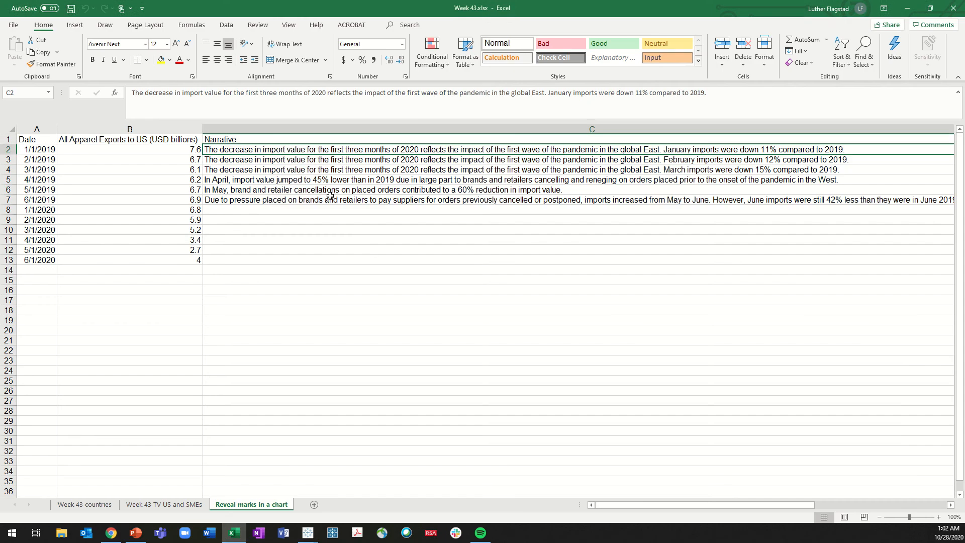
{"action": "left_click", "coordinate": [250, 212]}
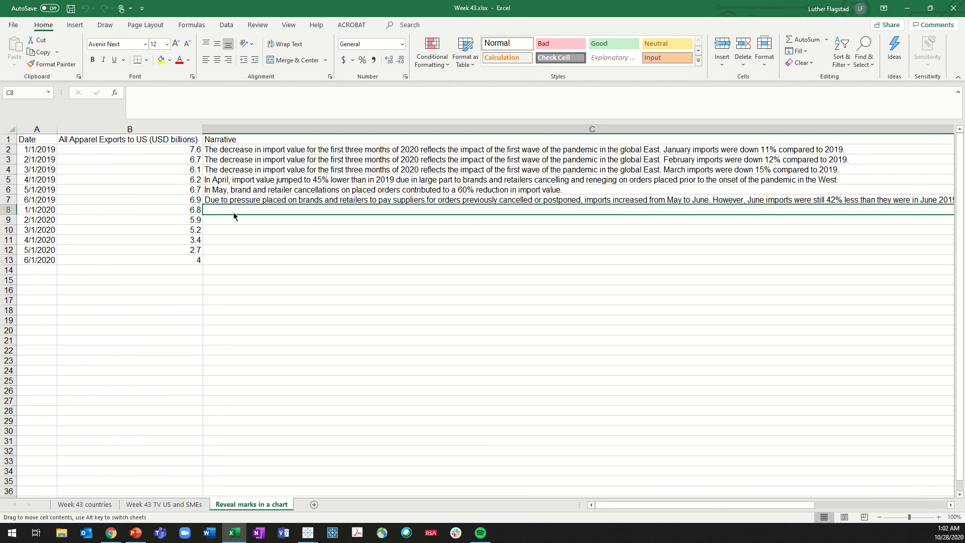
{"action": "mouse_move", "coordinate": [234, 214]}
{"action": "left_mouse_down"}
{"action": "mouse_move", "coordinate": [237, 253]}
{"action": "mouse_move", "coordinate": [242, 211]}
{"action": "left_mouse_up"}
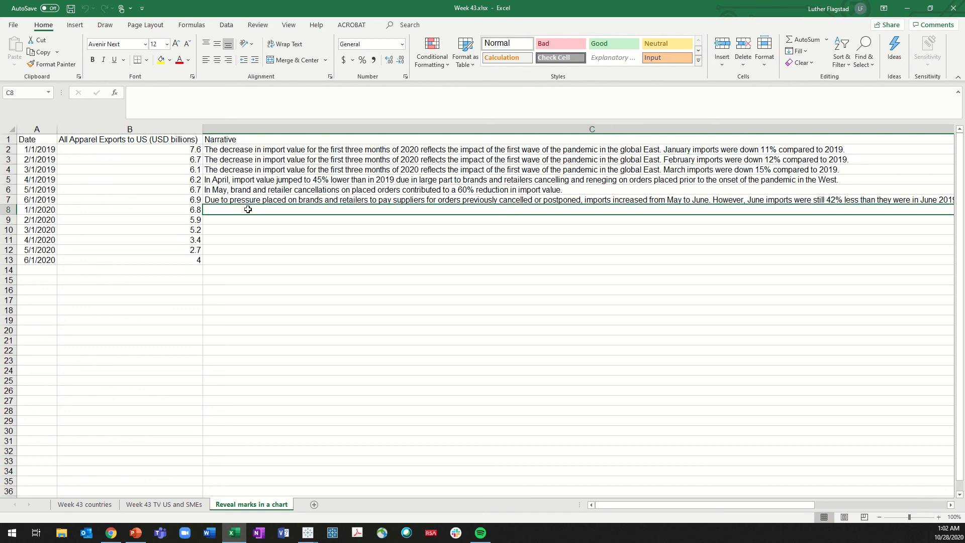
Return to Tableau and filter the sheet by Narrative, leaving out Null while keeping Narrative on Rows
{"action": "left_click", "coordinate": [907, 8]}
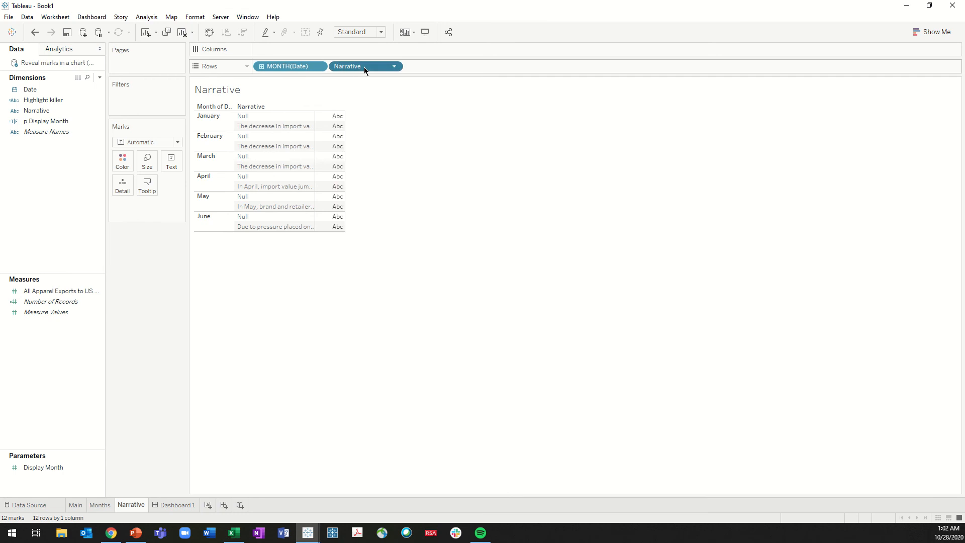
{"action": "left_click_drag", "start_coordinate": [366, 67], "coordinate": [177, 109]}
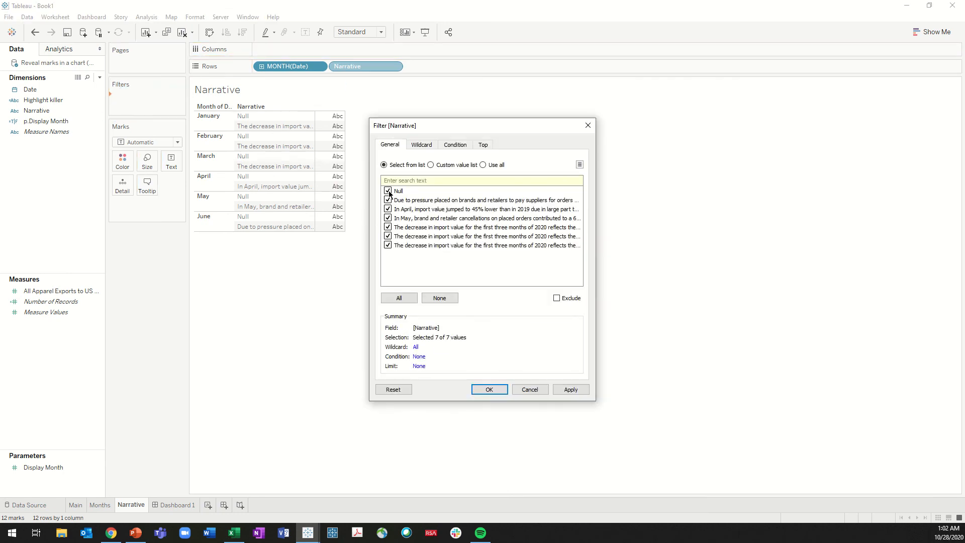
{"action": "left_click", "coordinate": [489, 390]}
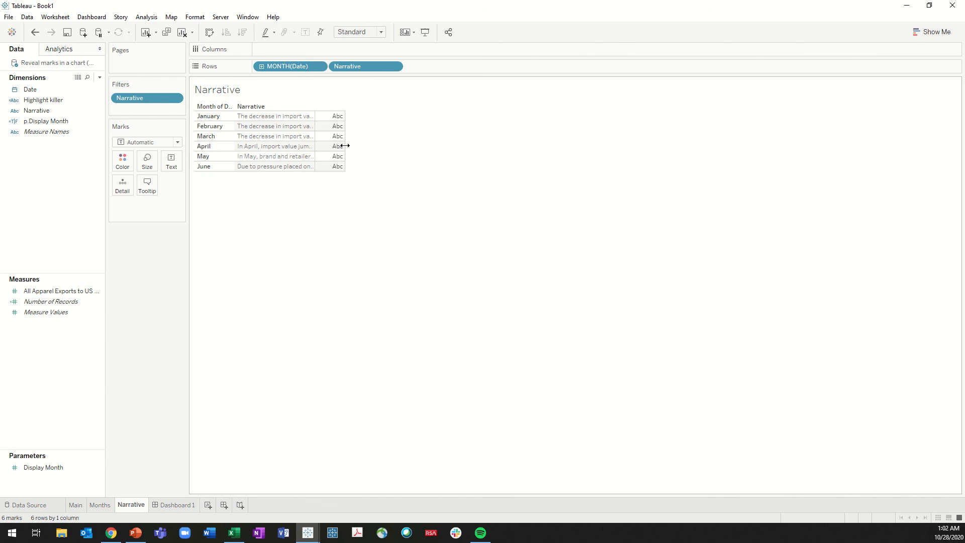
Adjust the width of the Abc placeholder column in the Narrative table, shrinking it until the placeholder text is hidden
{"action": "left_click_drag", "start_coordinate": [345, 145], "coordinate": [347, 146]}
{"action": "mouse_move", "coordinate": [344, 140]}
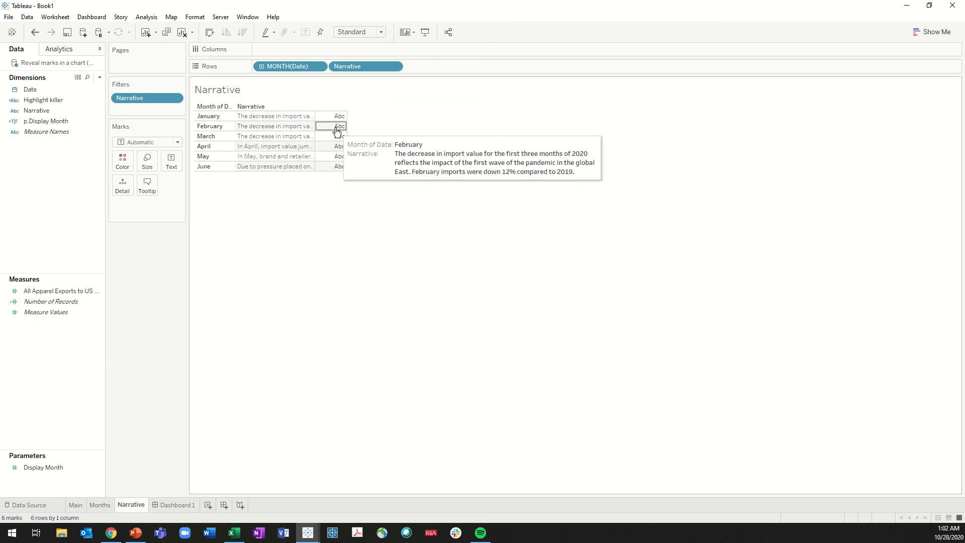
{"action": "left_click_drag", "start_coordinate": [348, 132], "coordinate": [348, 134]}
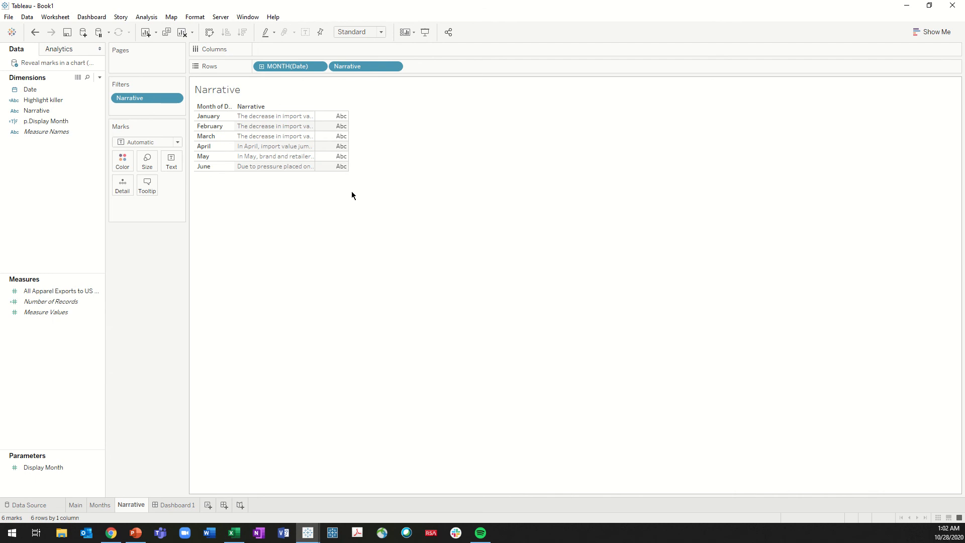
{"action": "key", "text": "ctrl+Right"}
{"action": "key", "text": "ctrl+Right"}
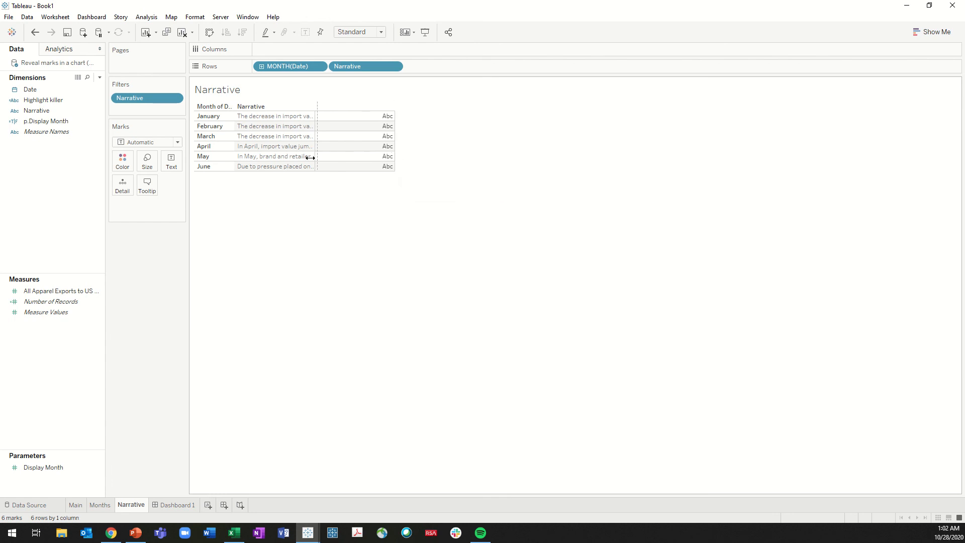
{"action": "left_click_drag", "start_coordinate": [290, 162], "coordinate": [291, 163]}
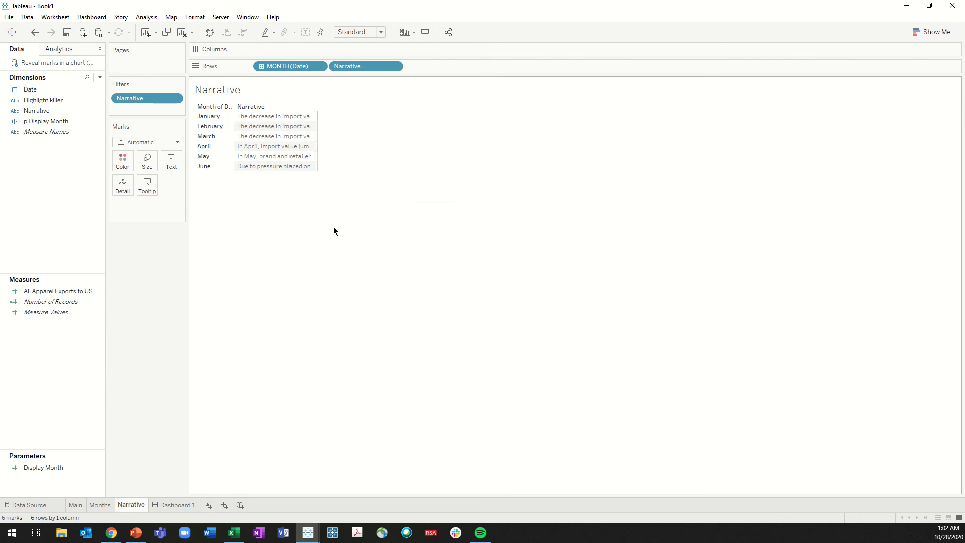
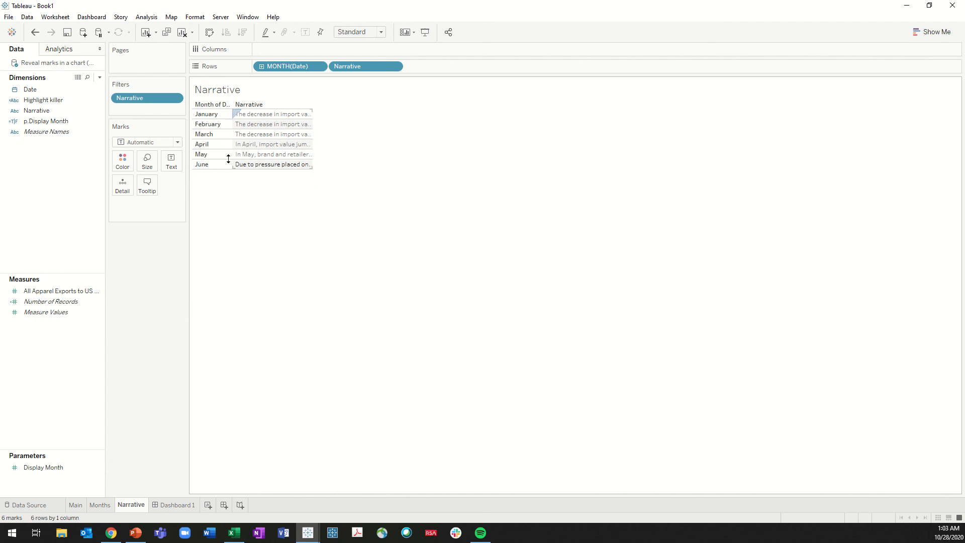
Hide the month header in the Narrative table and enlarge the Narrative cells so the full wrapped text fits
{"action": "right_click", "coordinate": [217, 117]}
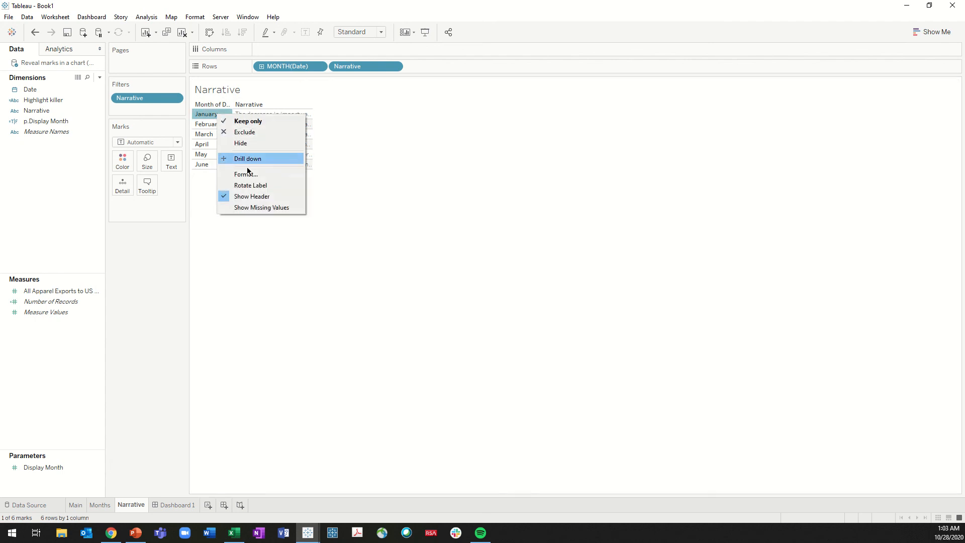
{"action": "left_click", "coordinate": [254, 197]}
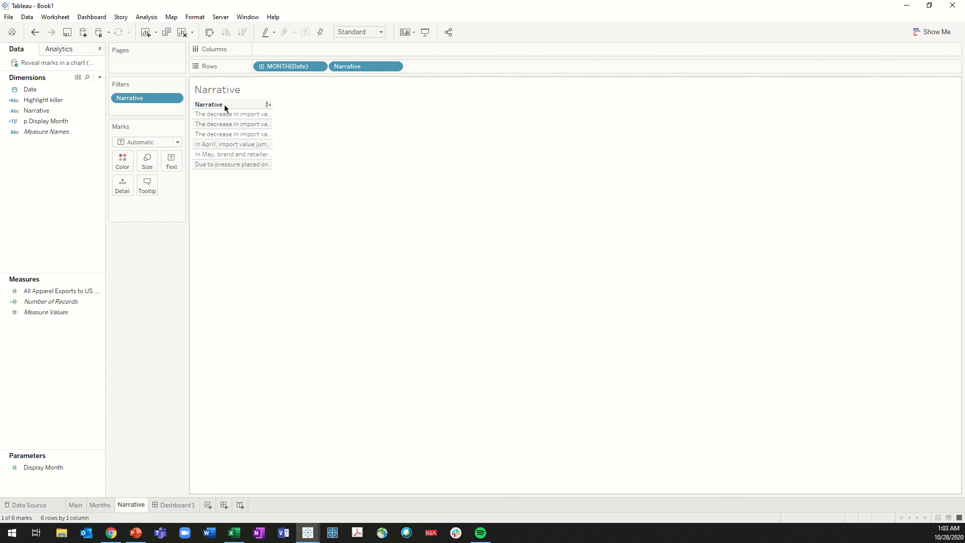
{"action": "left_click_drag", "start_coordinate": [237, 169], "coordinate": [315, 210]}
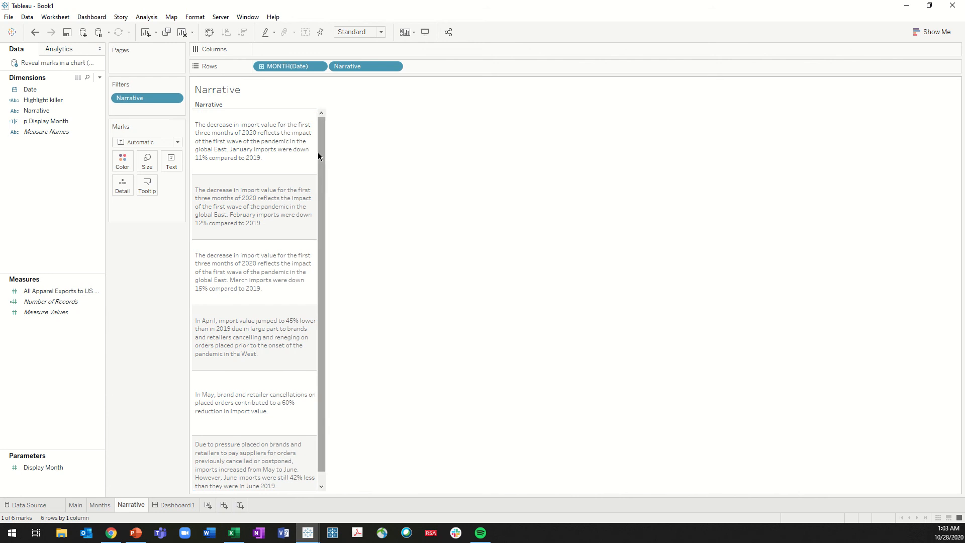
{"action": "scroll", "coordinate": [294, 383], "scroll_direction": "down", "scroll_amount": 1}
{"action": "scroll", "coordinate": [285, 398], "scroll_direction": "up", "scroll_amount": 1}
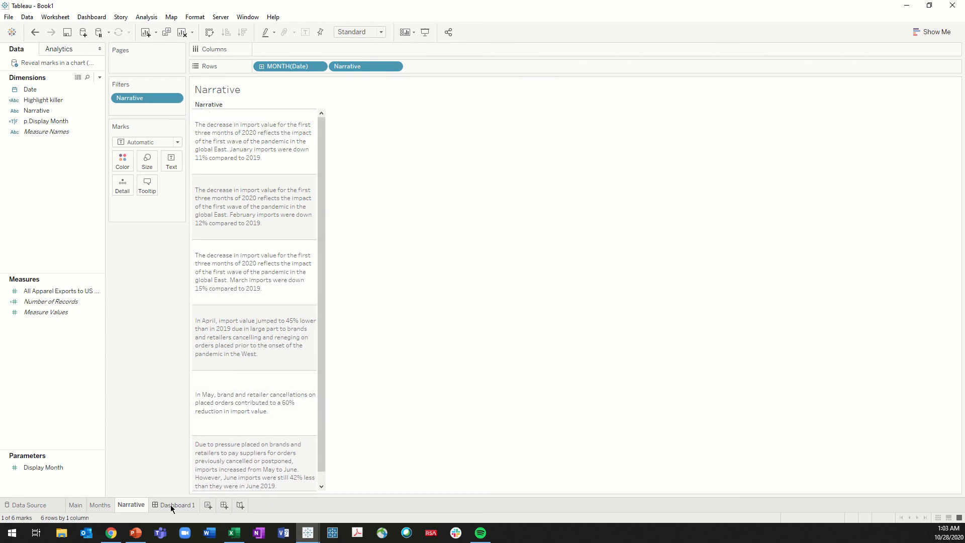
Create a calculated field named p.Display Narrative that tests whether DATEPART('month',[Date]) equals the Display Month parameter
{"action": "mouse_move", "coordinate": [171, 506]}
{"action": "right_click", "coordinate": [54, 184]}
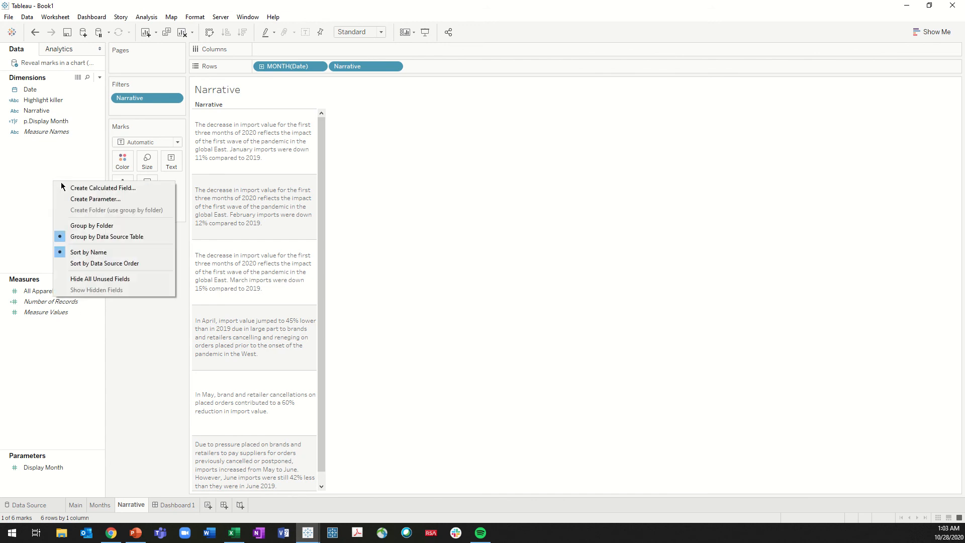
{"action": "left_click", "coordinate": [93, 188]}
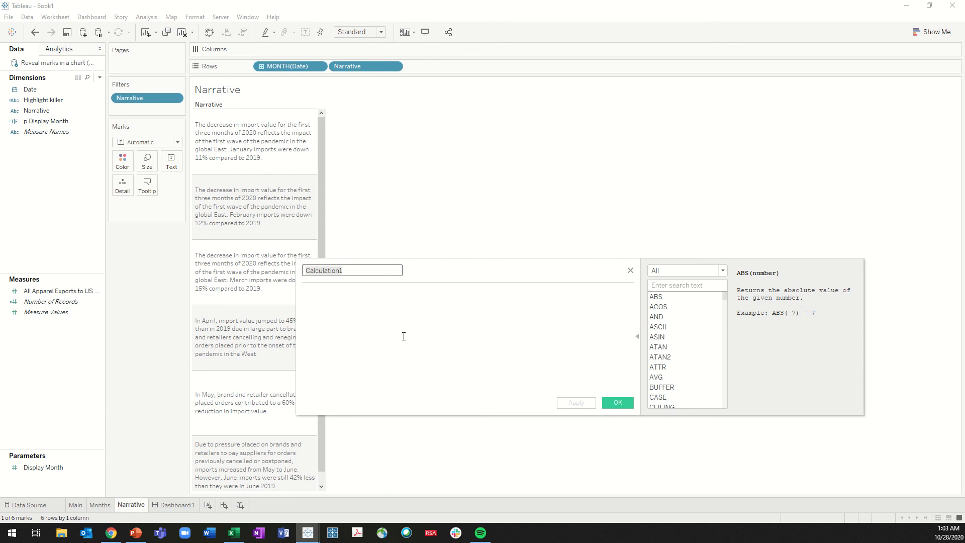
{"action": "type", "text": "p.Display Narrative"}
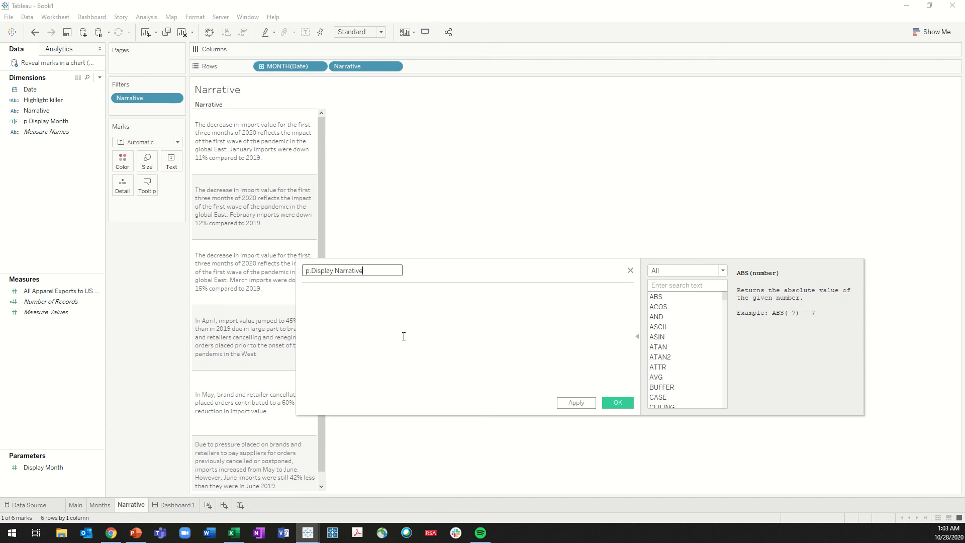
{"action": "left_click", "coordinate": [404, 336]}
{"action": "type", "text": "datepart"}
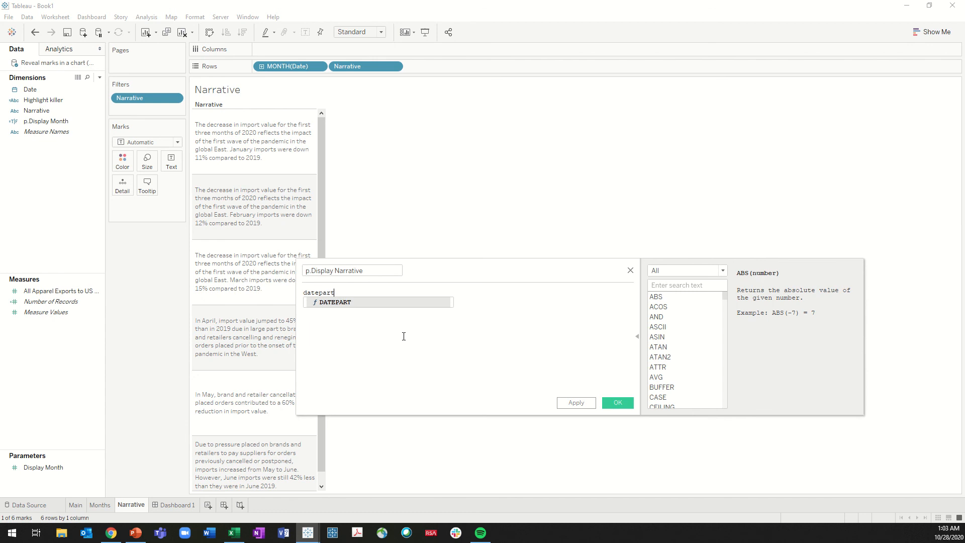
{"action": "type", "text": "('month',date"}
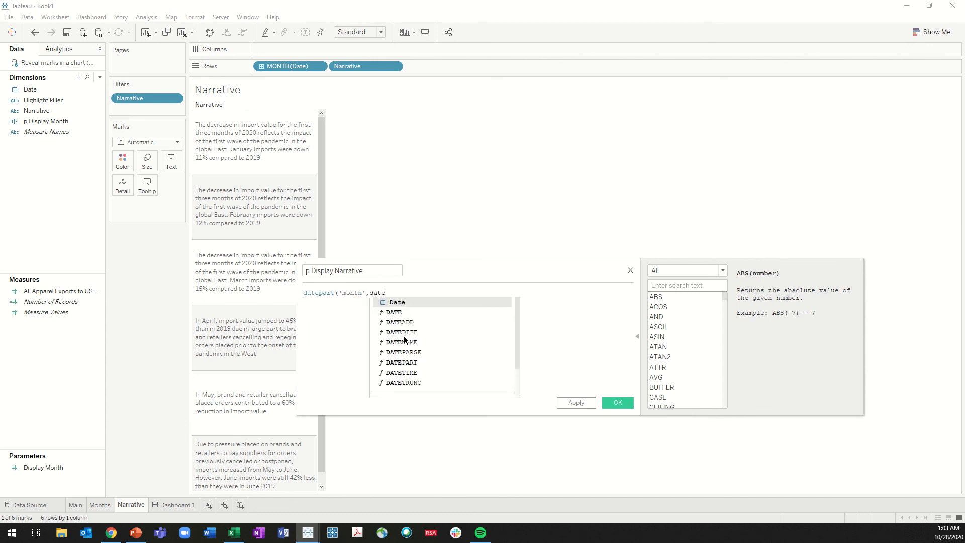
{"action": "key", "text": "Return"}
{"action": "type", "text": ")"}
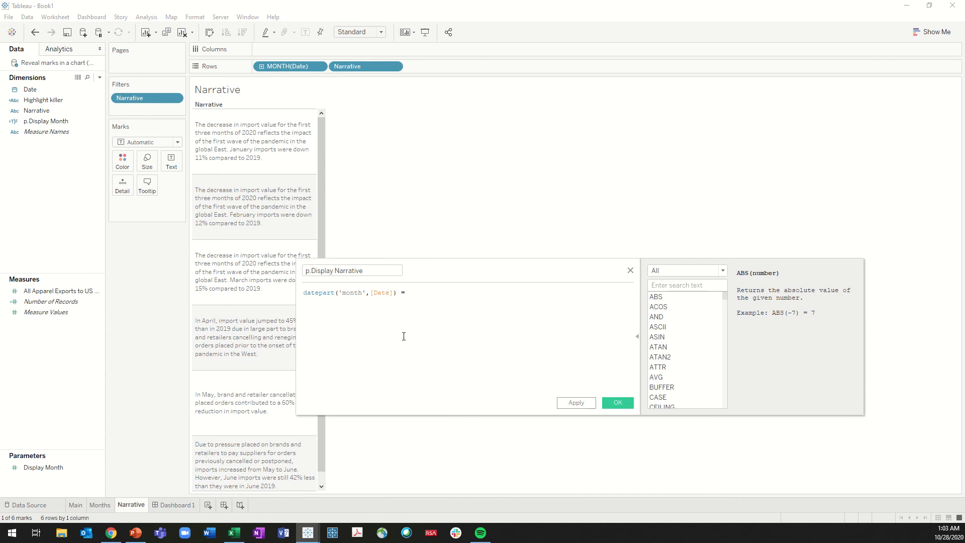
{"action": "type", "text": " = dis"}
{"action": "key", "text": "Return"}
{"action": "left_click", "coordinate": [618, 402]}
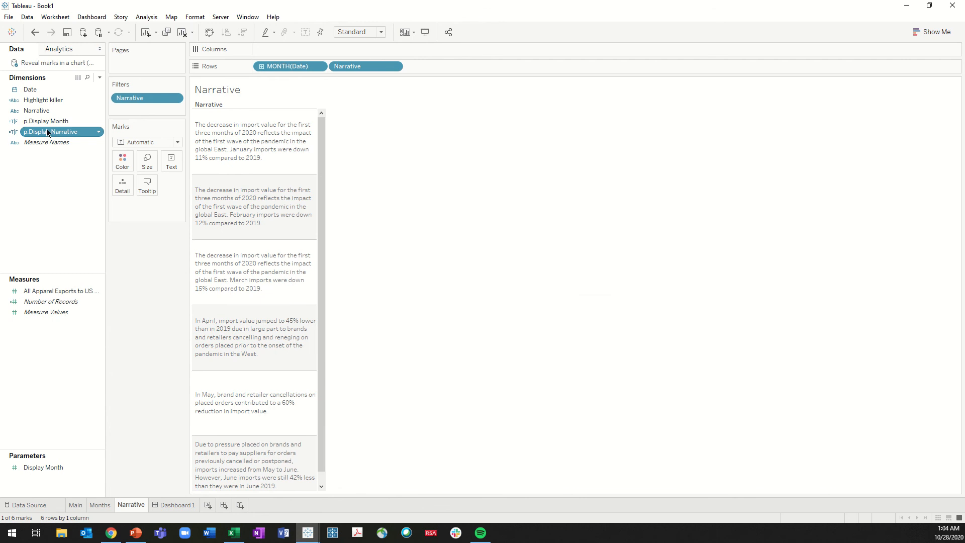
Filter the Narrative sheet by p.Display Narrative, keeping only True
{"action": "left_click_drag", "start_coordinate": [48, 132], "coordinate": [152, 111]}
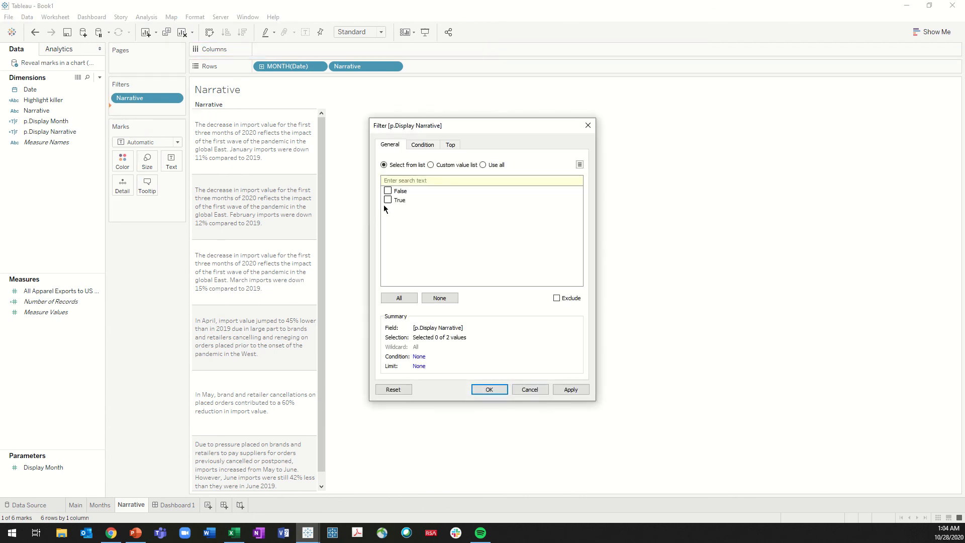
{"action": "left_click", "coordinate": [569, 394]}
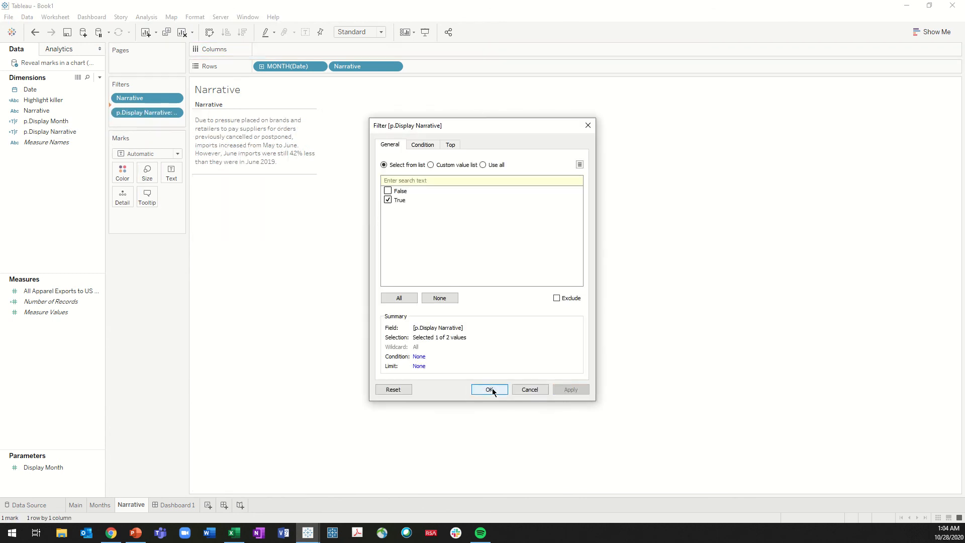
{"action": "left_click", "coordinate": [490, 390]}
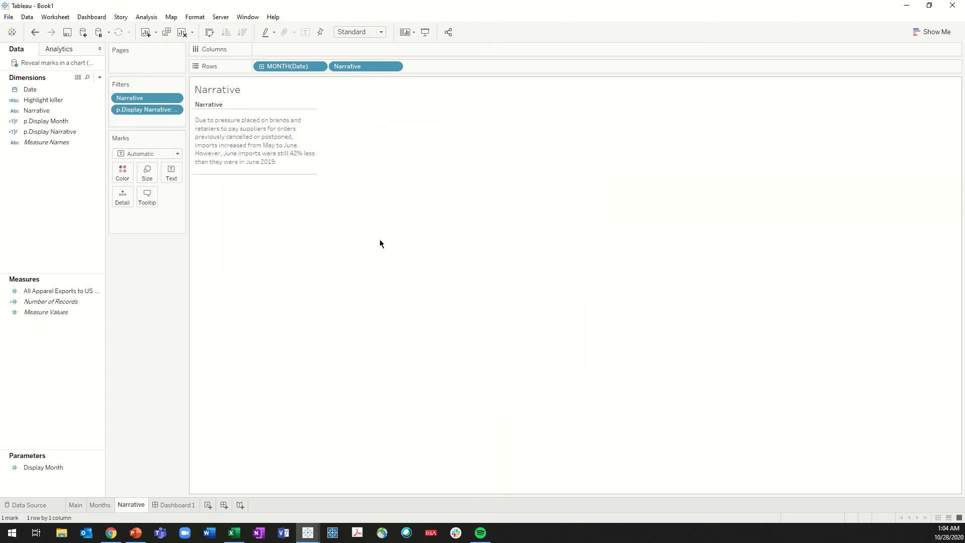
Add the Narrative sheet to Dashboard 1 as a floating object over the chart's empty area below the January and February dumbbells
{"action": "left_click", "coordinate": [171, 504]}
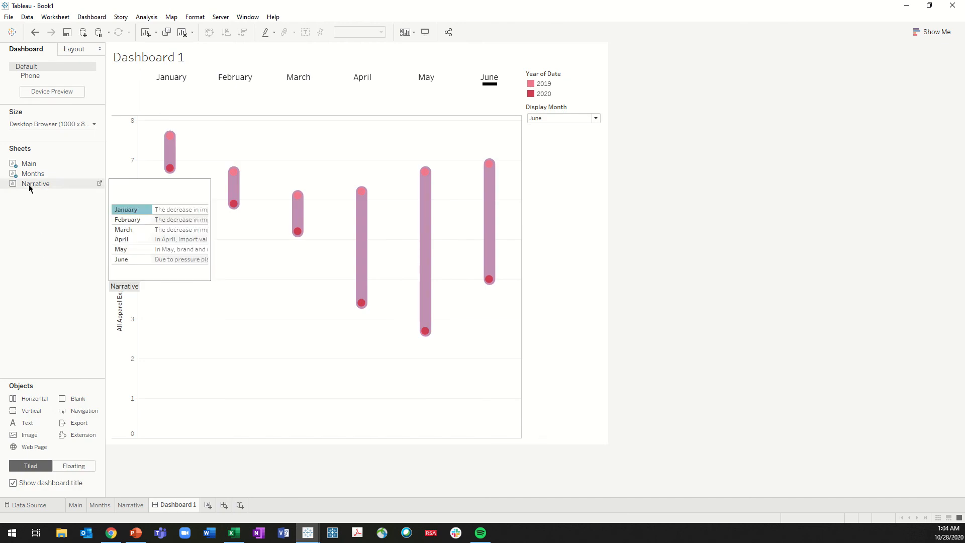
{"action": "left_click", "coordinate": [74, 466]}
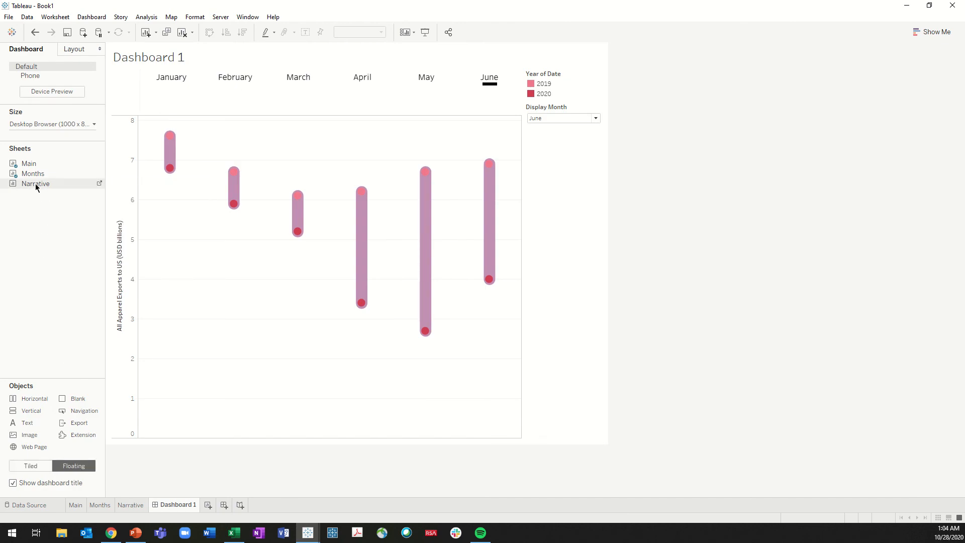
{"action": "left_click_drag", "start_coordinate": [35, 183], "coordinate": [158, 283]}
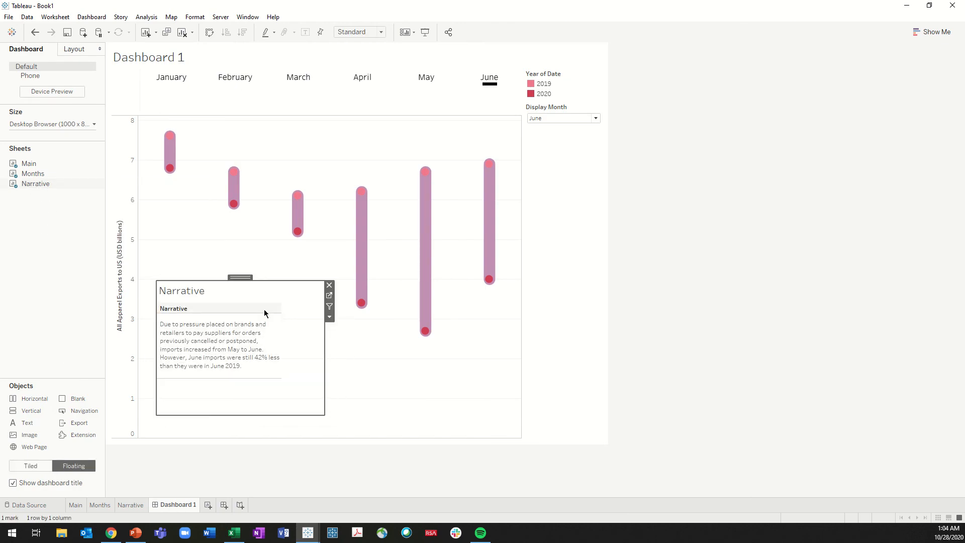
Test the narrative's response on the dashboard by choosing April, March, February and April again in the month header row
{"action": "left_click", "coordinate": [556, 122]}
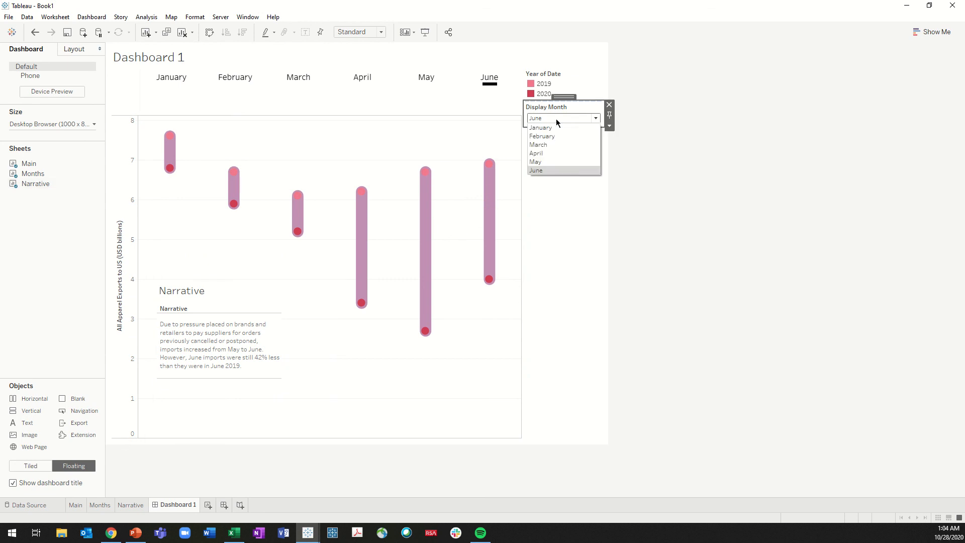
{"action": "left_click", "coordinate": [558, 120]}
{"action": "left_click", "coordinate": [363, 76]}
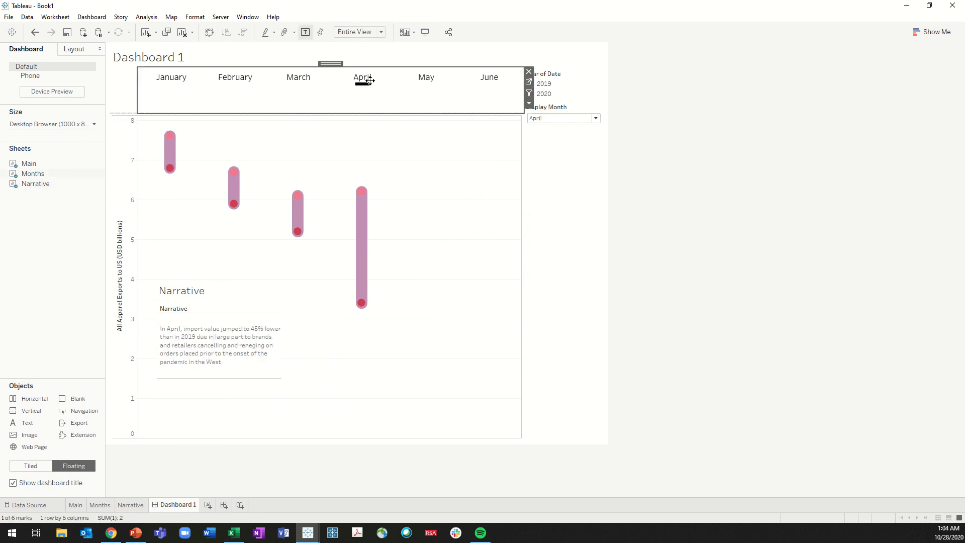
{"action": "left_click", "coordinate": [298, 81]}
{"action": "left_click", "coordinate": [235, 80]}
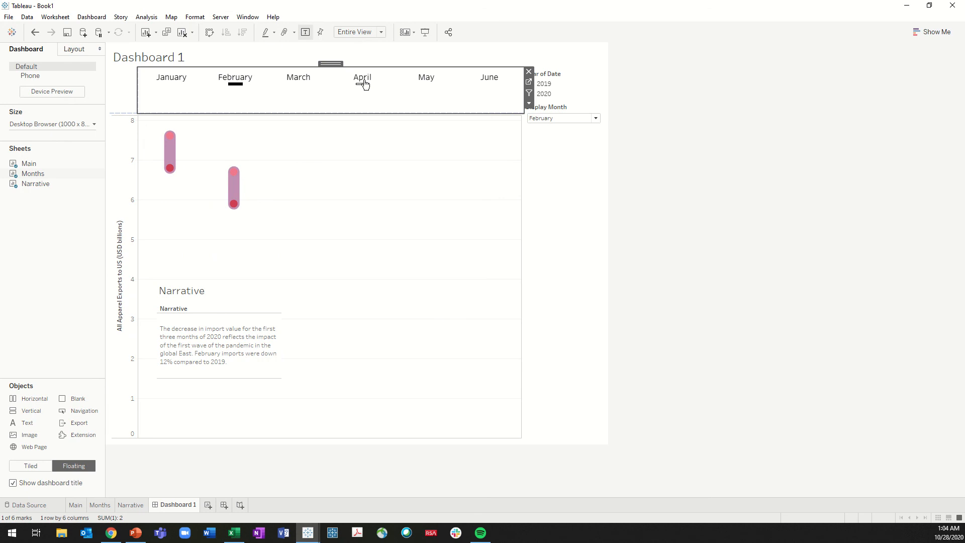
{"action": "left_click", "coordinate": [363, 80]}
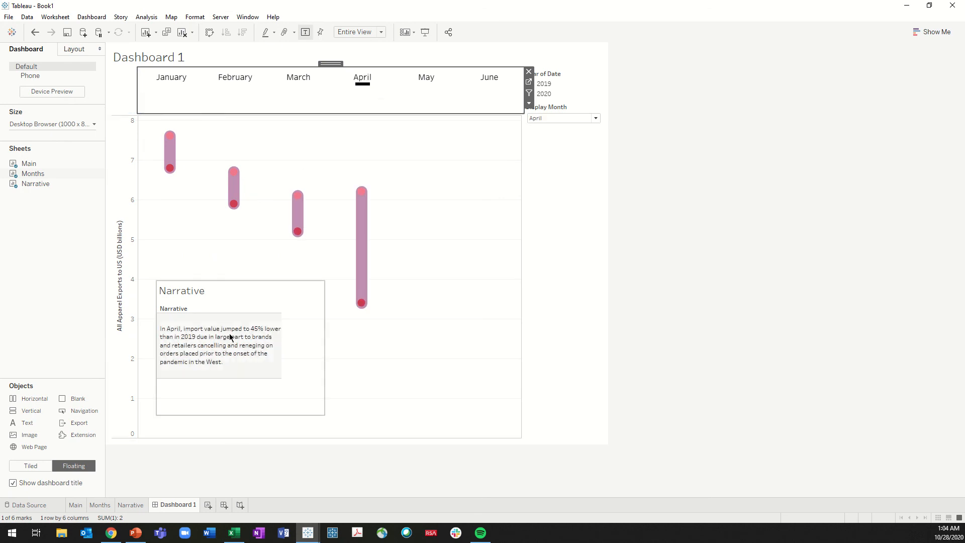
Hide the row field labels and the title of the floating Narrative sheet
{"action": "right_click", "coordinate": [175, 306]}
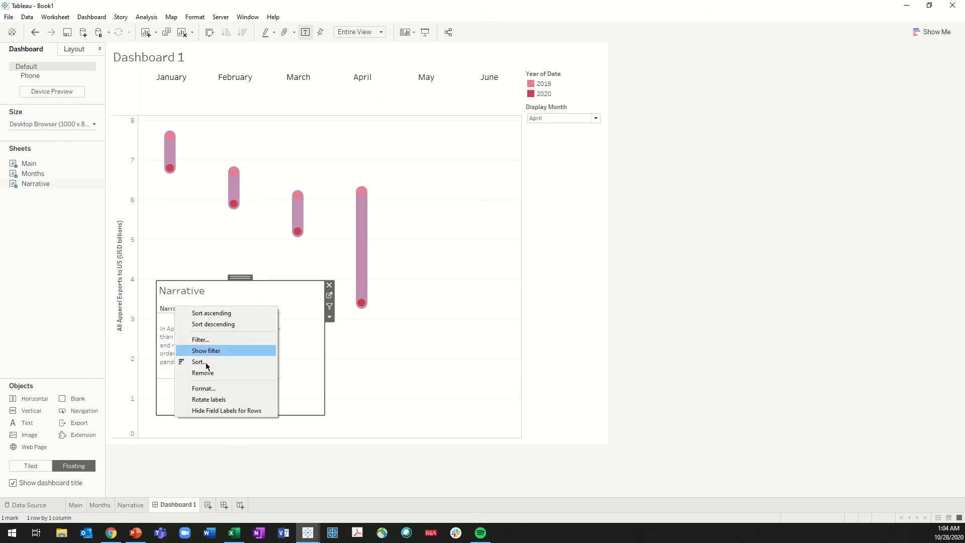
{"action": "left_click", "coordinate": [217, 400]}
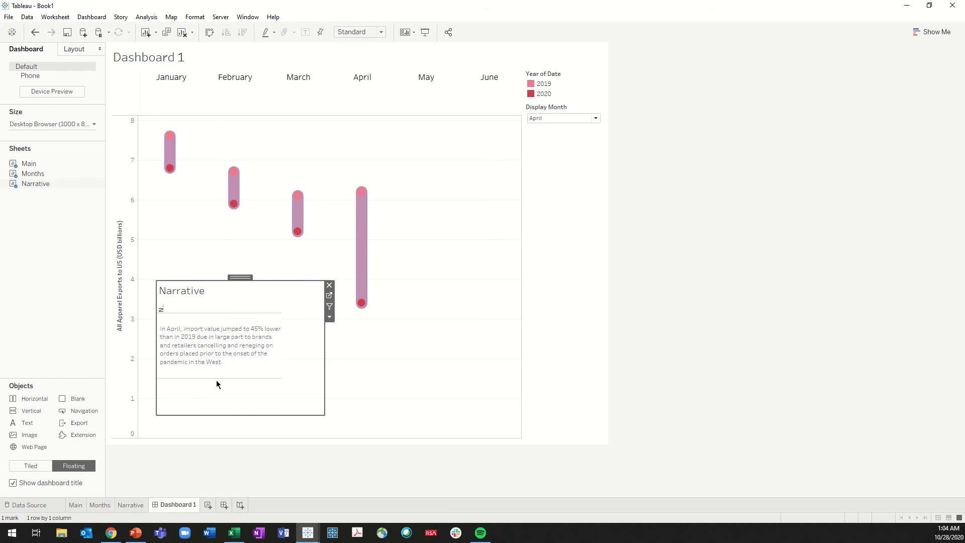
{"action": "right_click", "coordinate": [161, 310]}
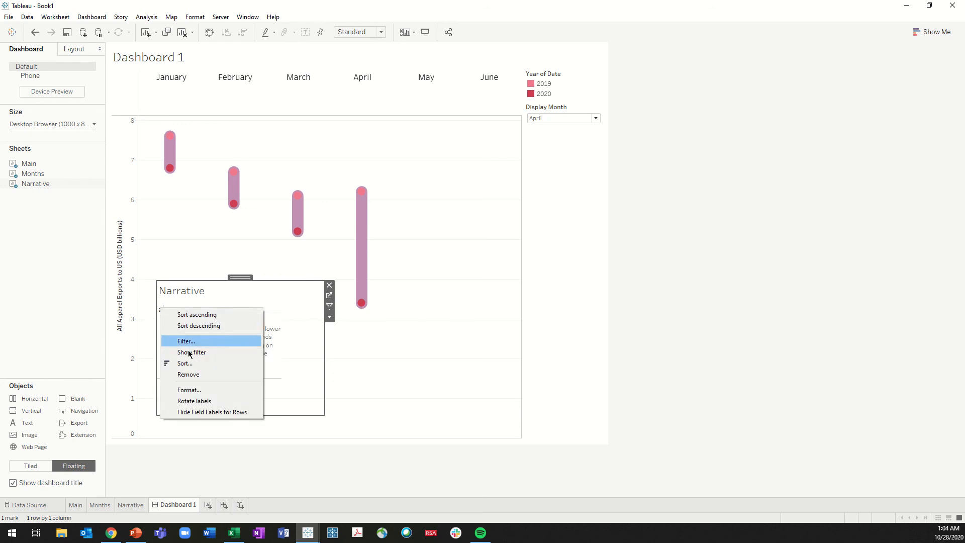
{"action": "left_click", "coordinate": [211, 411]}
{"action": "right_click", "coordinate": [190, 292]}
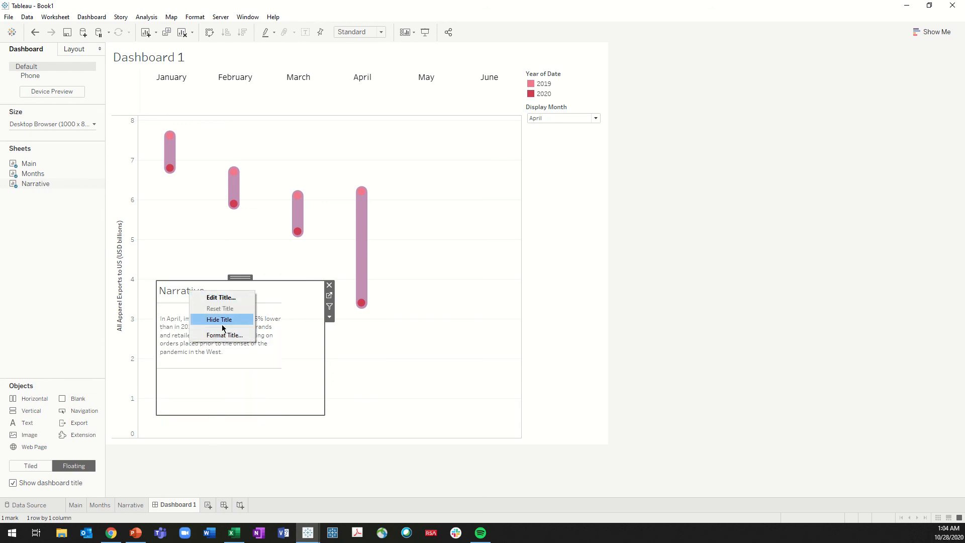
{"action": "left_click", "coordinate": [222, 320]}
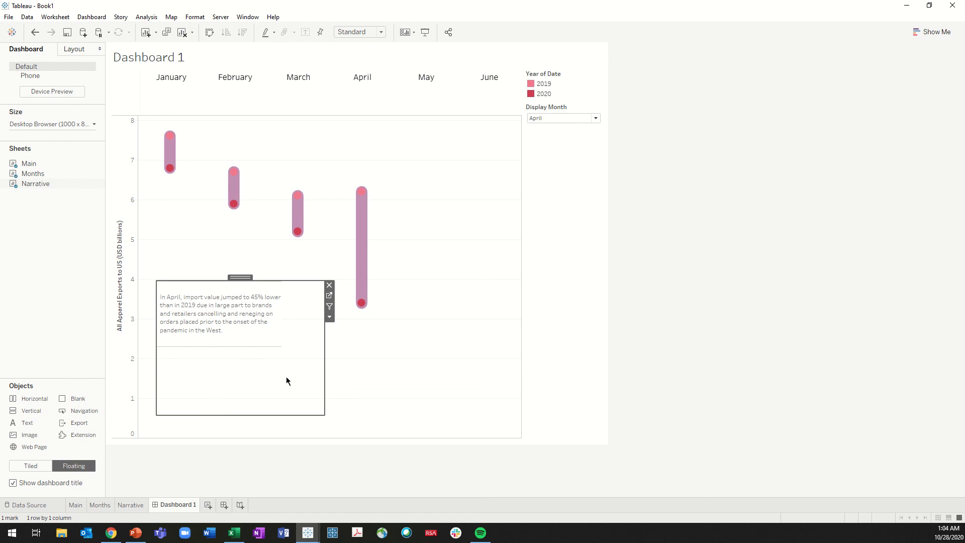
Shrink the floating Narrative box around its text and move it down toward the base of the chart
{"action": "left_click_drag", "start_coordinate": [325, 413], "coordinate": [312, 363]}
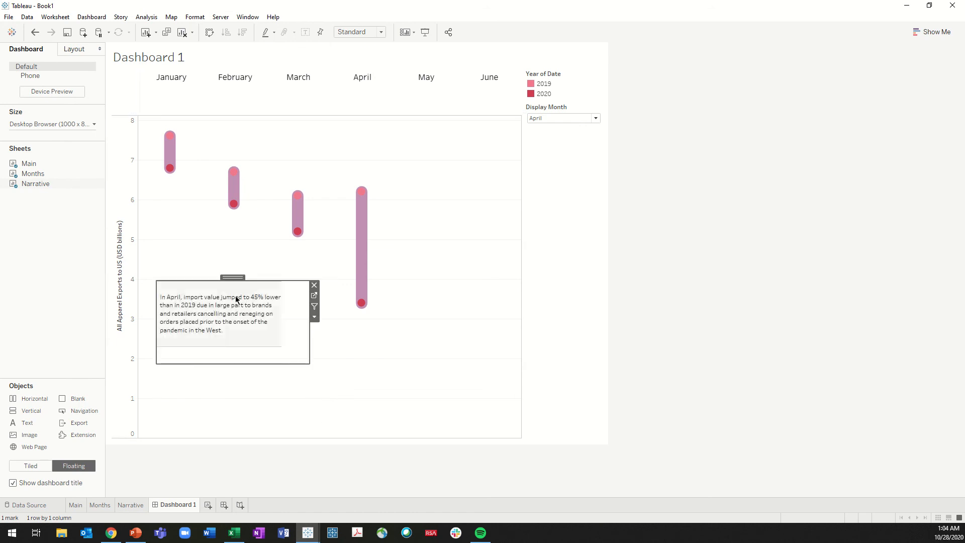
{"action": "left_click_drag", "start_coordinate": [235, 280], "coordinate": [238, 336]}
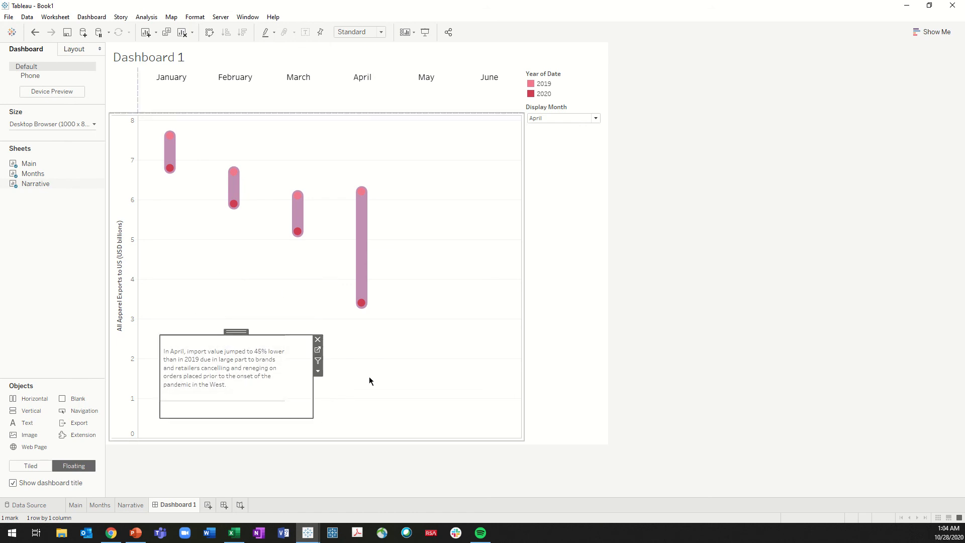
{"action": "left_click", "coordinate": [690, 317]}
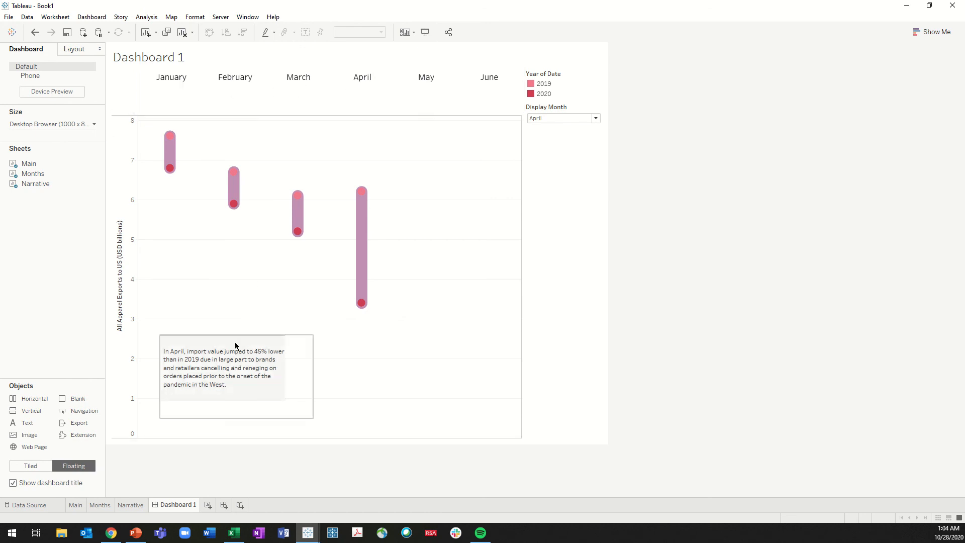
On the Narrative worksheet, set the font size of the narrative text header to 12
{"action": "left_click", "coordinate": [217, 362]}
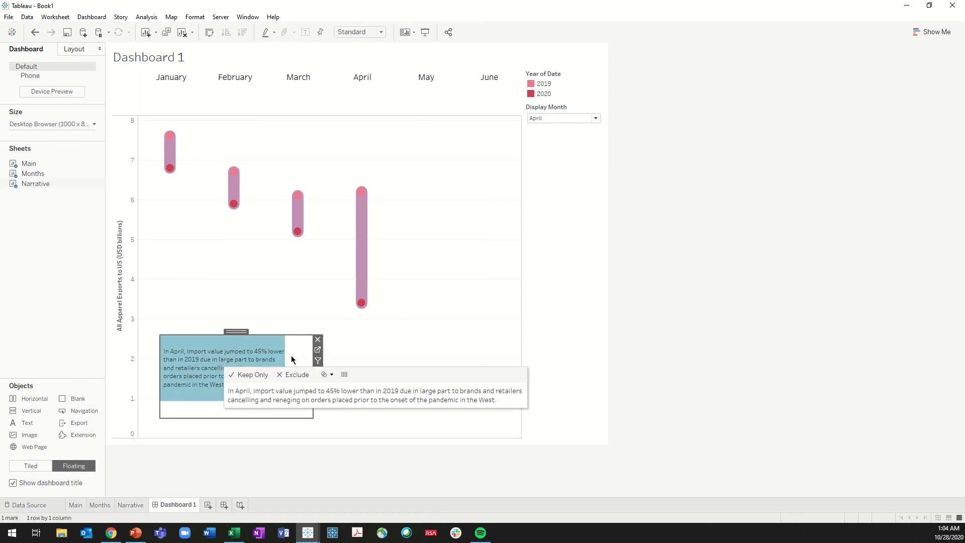
{"action": "left_click", "coordinate": [318, 351]}
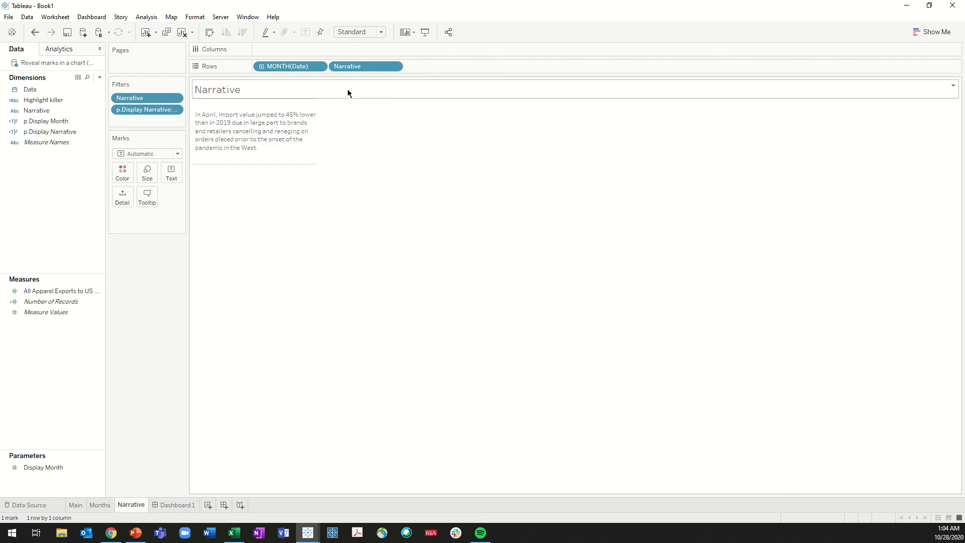
{"action": "right_click", "coordinate": [260, 136]}
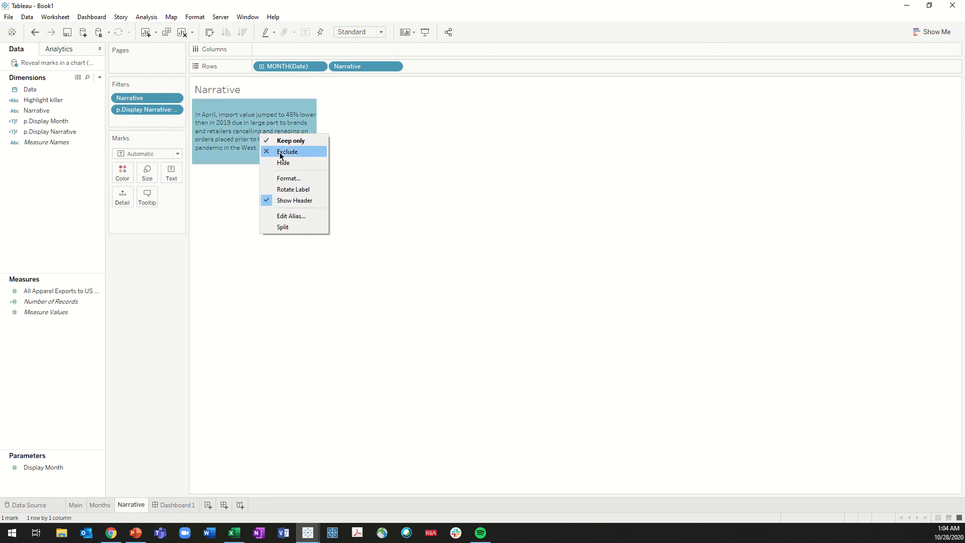
{"action": "left_click", "coordinate": [288, 179]}
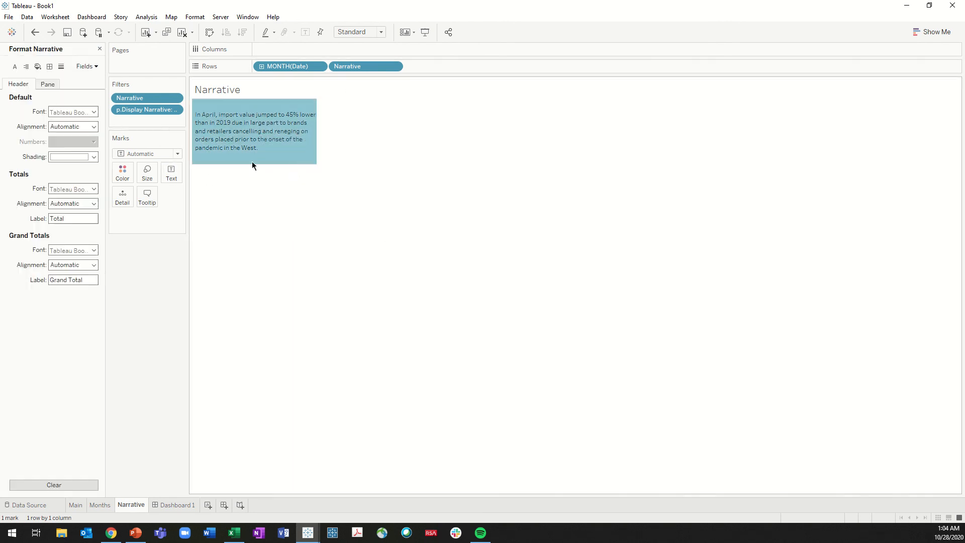
{"action": "left_click", "coordinate": [87, 66]}
{"action": "left_click", "coordinate": [95, 89]}
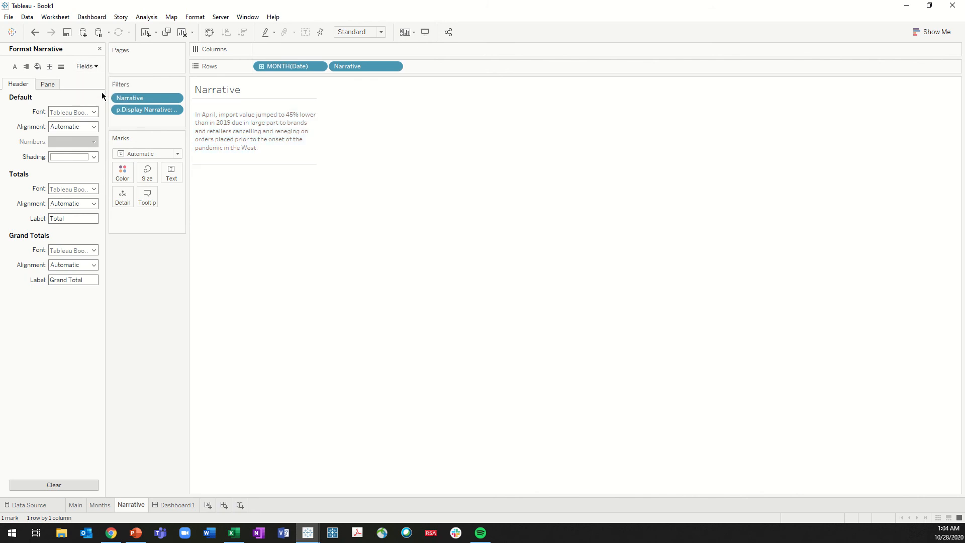
{"action": "left_click", "coordinate": [78, 112]}
{"action": "left_click", "coordinate": [74, 140]}
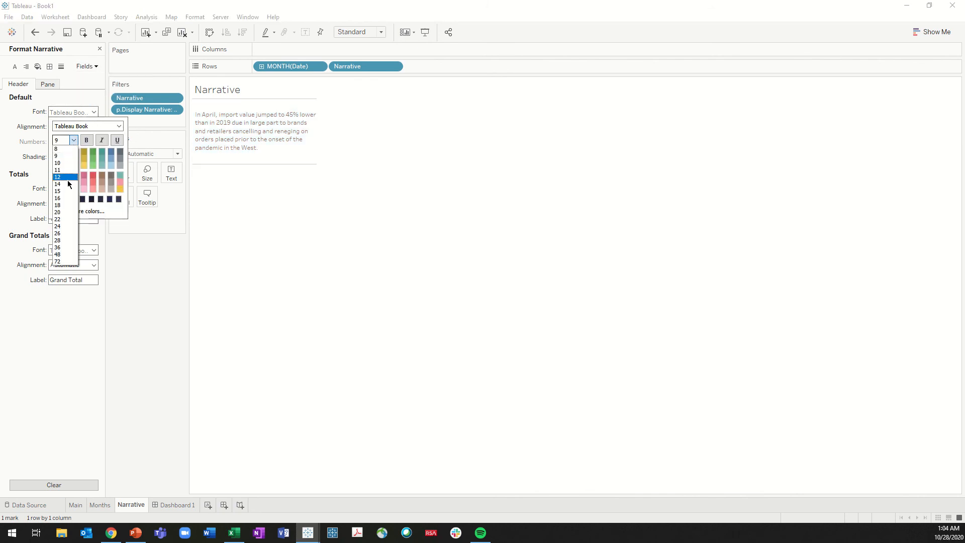
{"action": "left_click", "coordinate": [67, 191]}
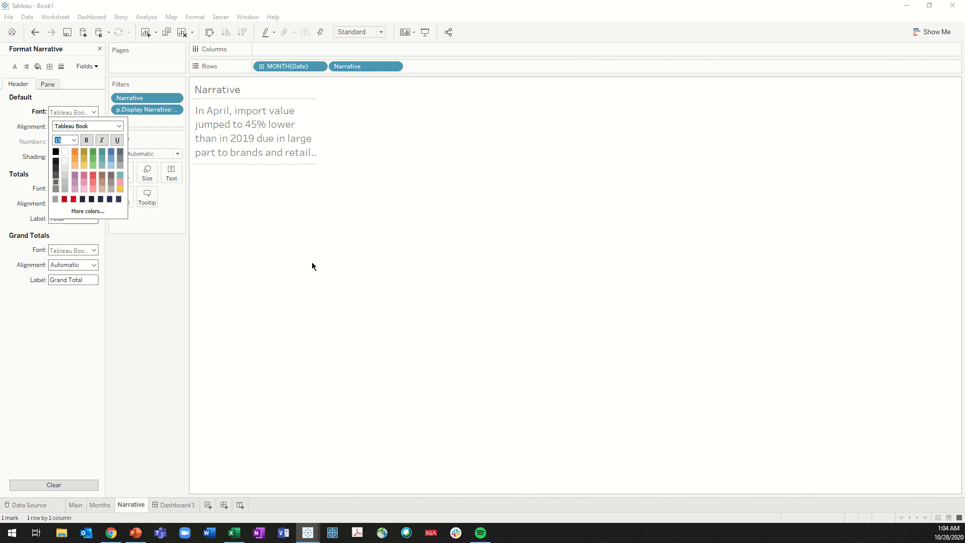
{"action": "left_click", "coordinate": [74, 141]}
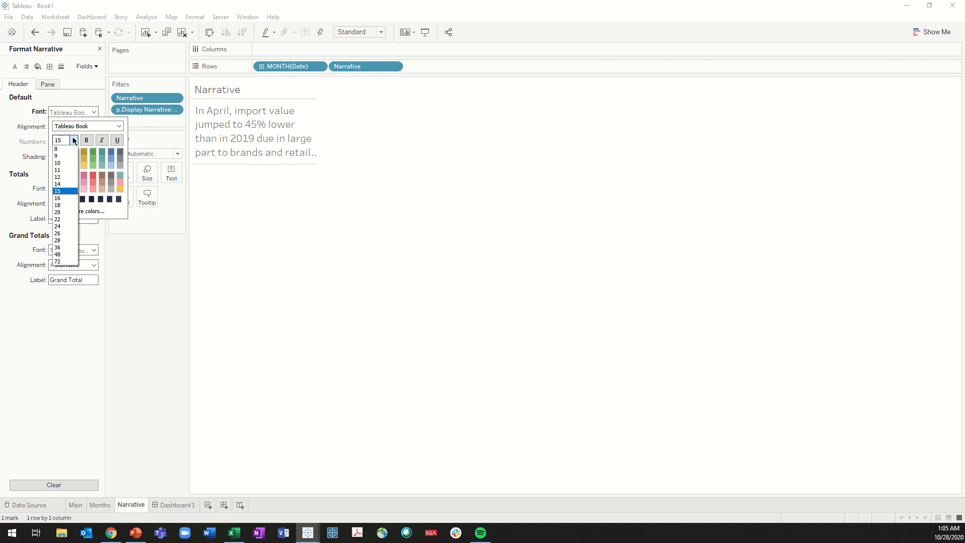
{"action": "left_click", "coordinate": [68, 179]}
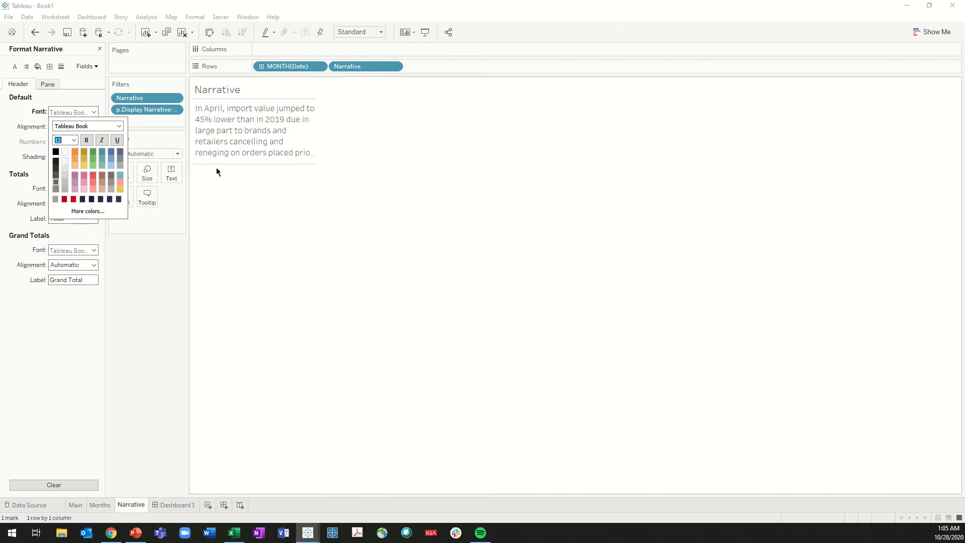
Increase the height and width of the narrative text cell on the Narrative sheet so the whole April text fits
{"action": "left_click", "coordinate": [278, 164]}
{"action": "left_click", "coordinate": [274, 162]}
{"action": "left_click_drag", "start_coordinate": [274, 163], "coordinate": [269, 185]}
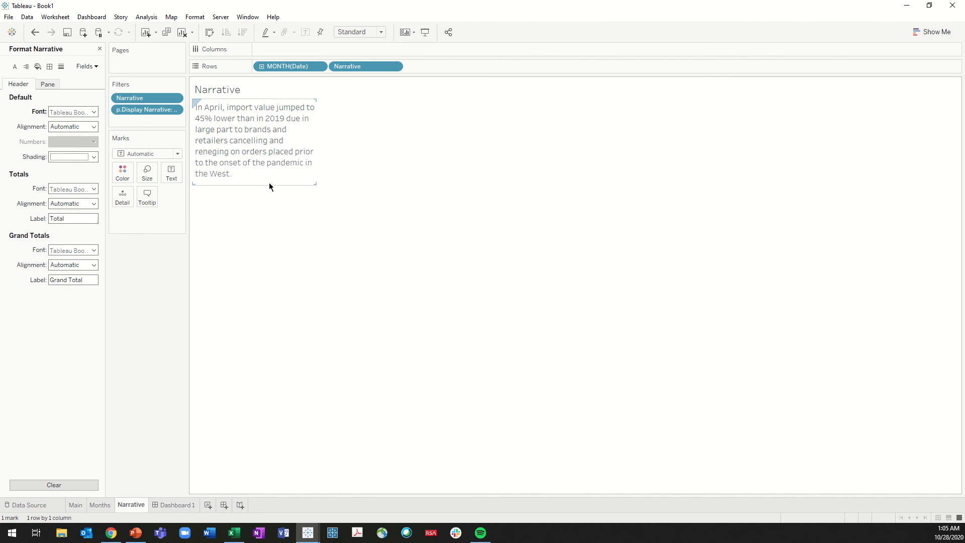
{"action": "left_click_drag", "start_coordinate": [315, 161], "coordinate": [351, 165]}
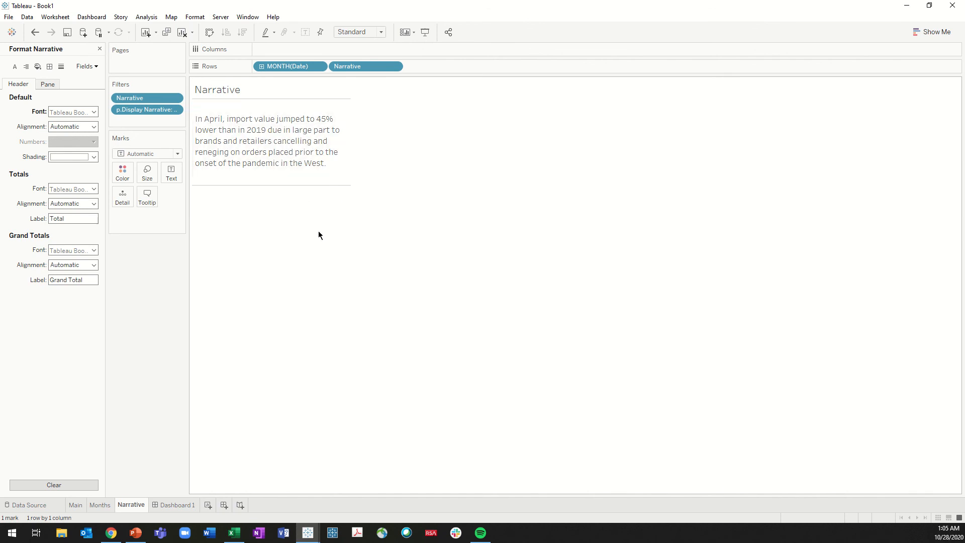
On Dashboard 1, enlarge the floating Narrative box to fit its text, move it slightly up, and test selecting the text
{"action": "left_click", "coordinate": [175, 506]}
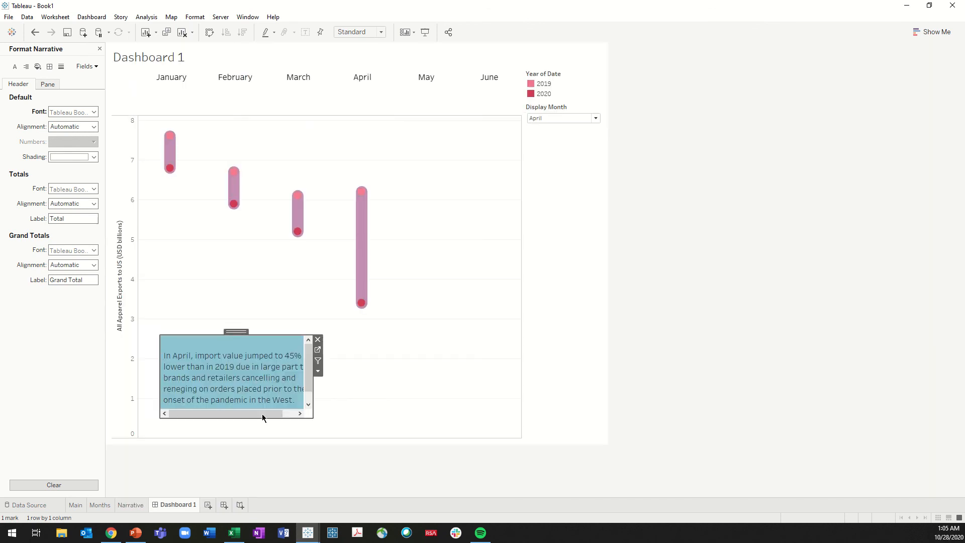
{"action": "left_click_drag", "start_coordinate": [313, 417], "coordinate": [351, 442]}
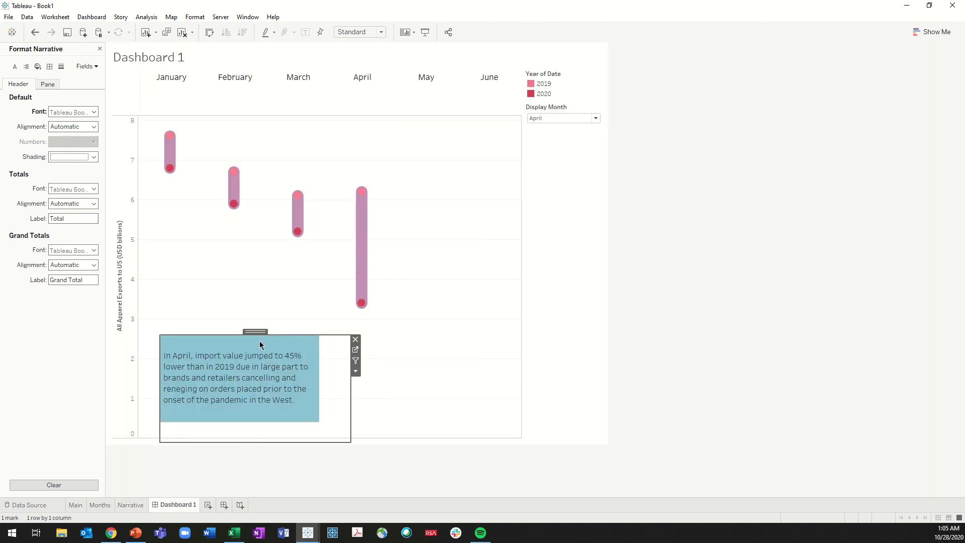
{"action": "left_click_drag", "start_coordinate": [256, 332], "coordinate": [253, 318]}
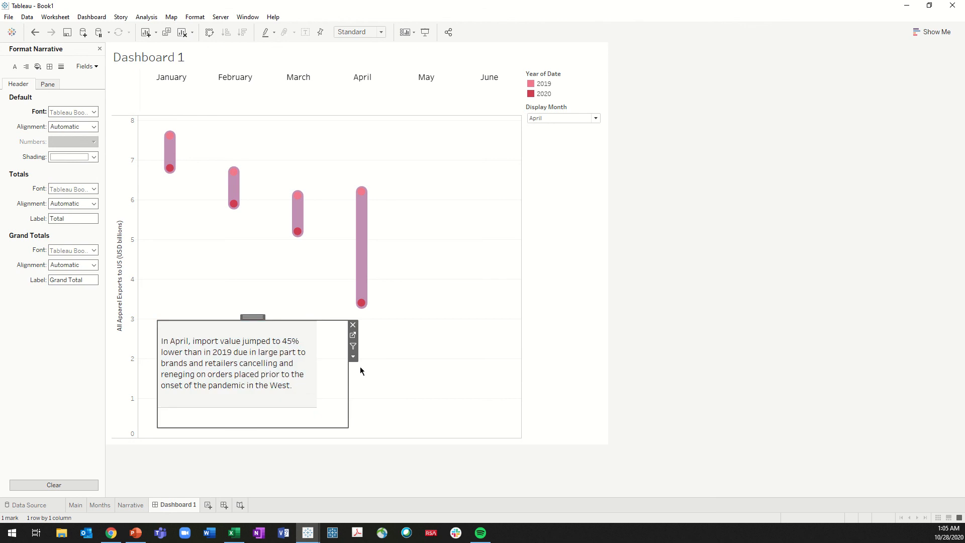
{"action": "left_click", "coordinate": [666, 319]}
{"action": "left_click", "coordinate": [247, 353]}
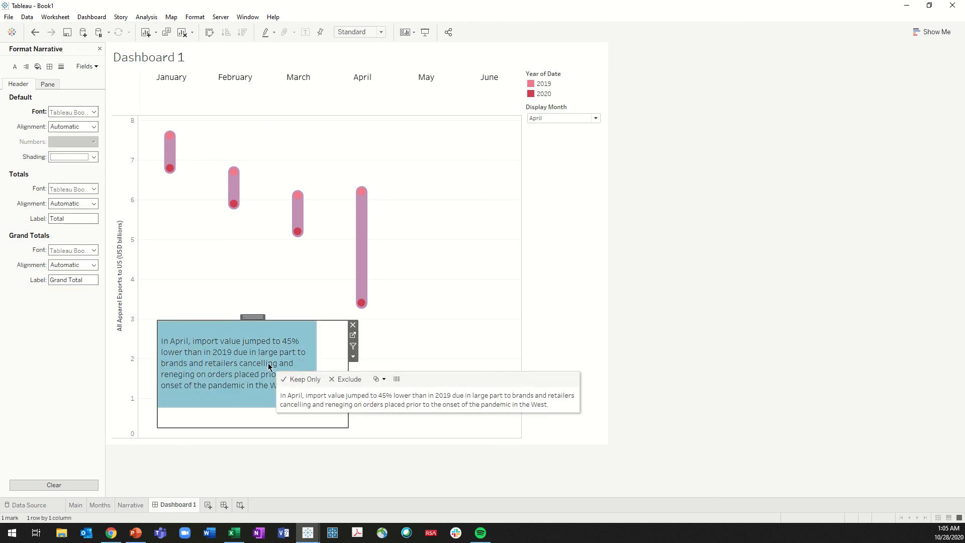
{"action": "left_click", "coordinate": [234, 344]}
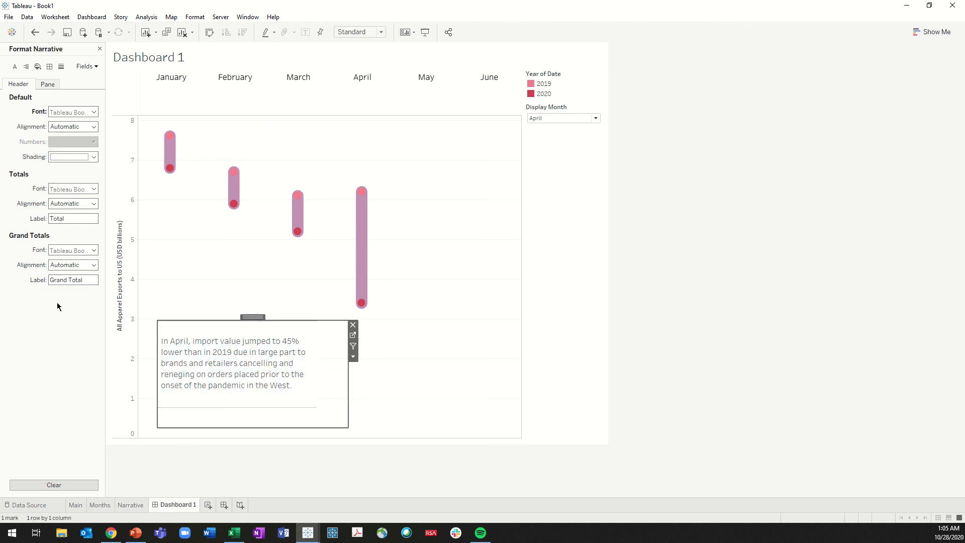
Cover the Narrative box with a floating Blank object, sized slightly larger than the box and kept below the April dumbbell
{"action": "left_click", "coordinate": [100, 48]}
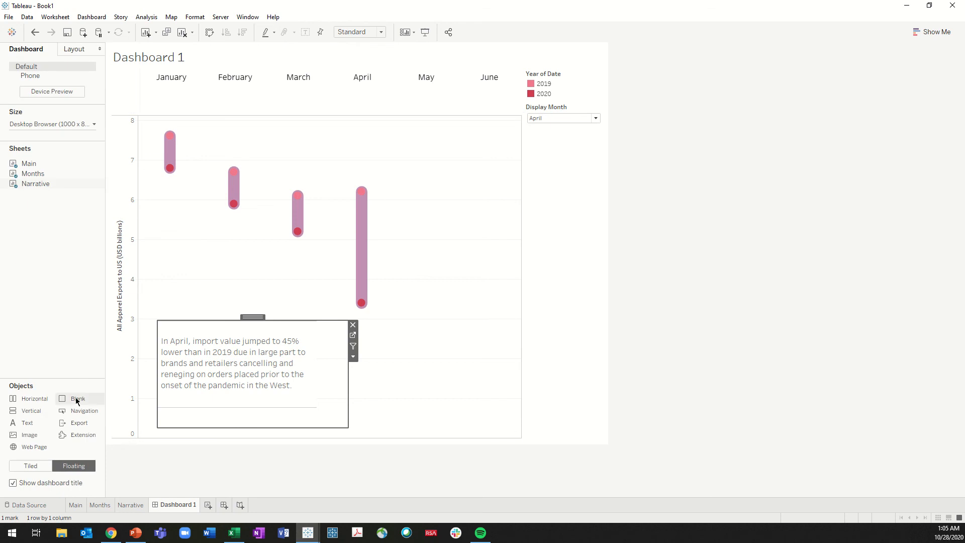
{"action": "left_click_drag", "start_coordinate": [72, 401], "coordinate": [146, 296]}
{"action": "left_click_drag", "start_coordinate": [312, 420], "coordinate": [351, 421]}
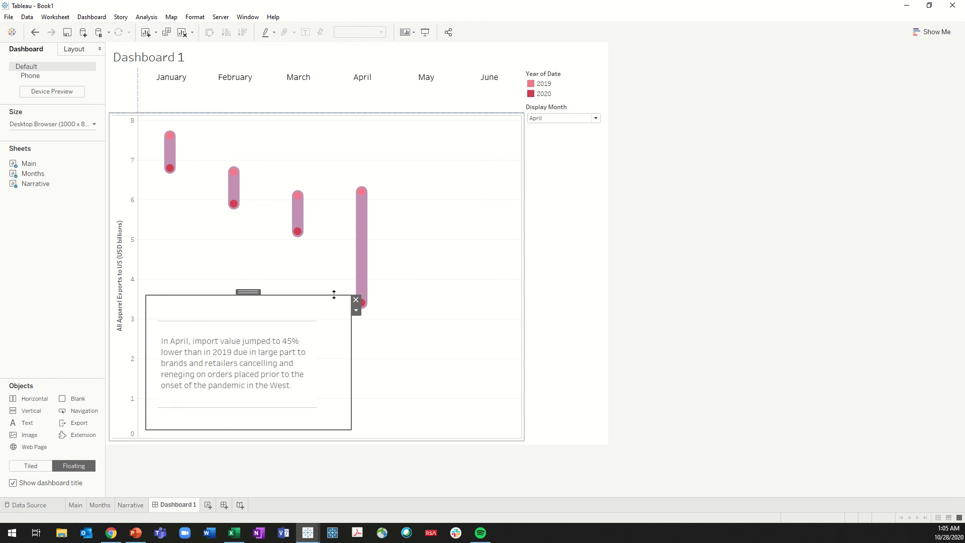
{"action": "left_click_drag", "start_coordinate": [331, 297], "coordinate": [333, 312]}
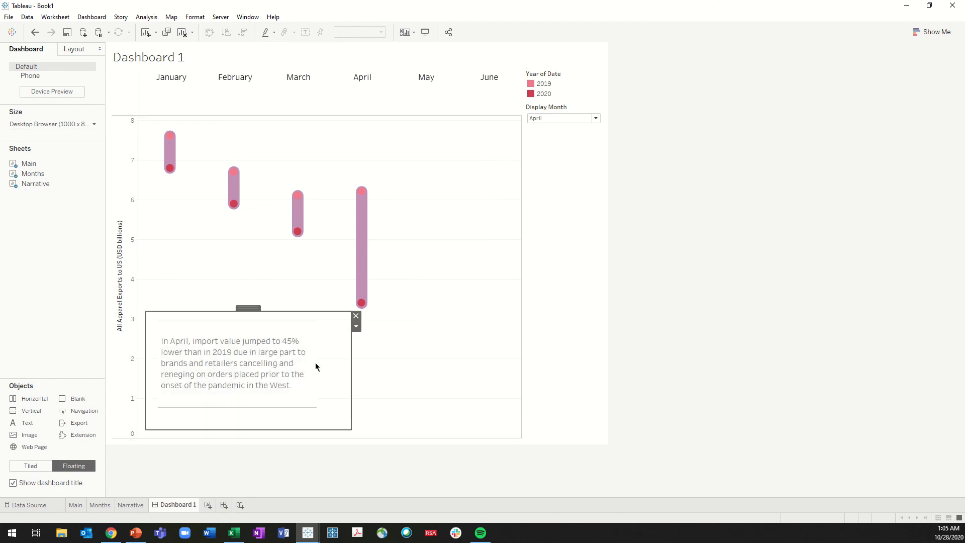
{"action": "left_click", "coordinate": [628, 289]}
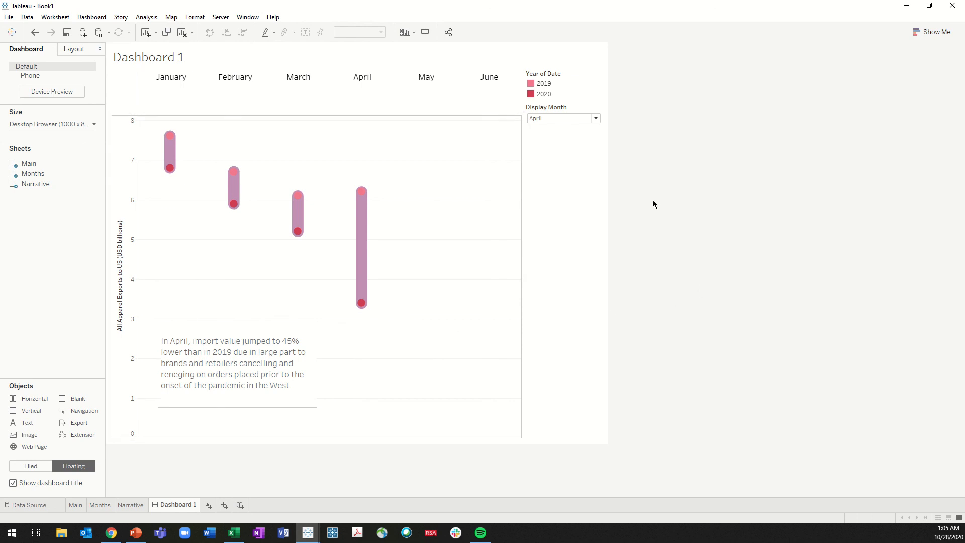
Show the dashboard in presentation mode and test each month in the header row from January to June
{"action": "left_click", "coordinate": [425, 31]}
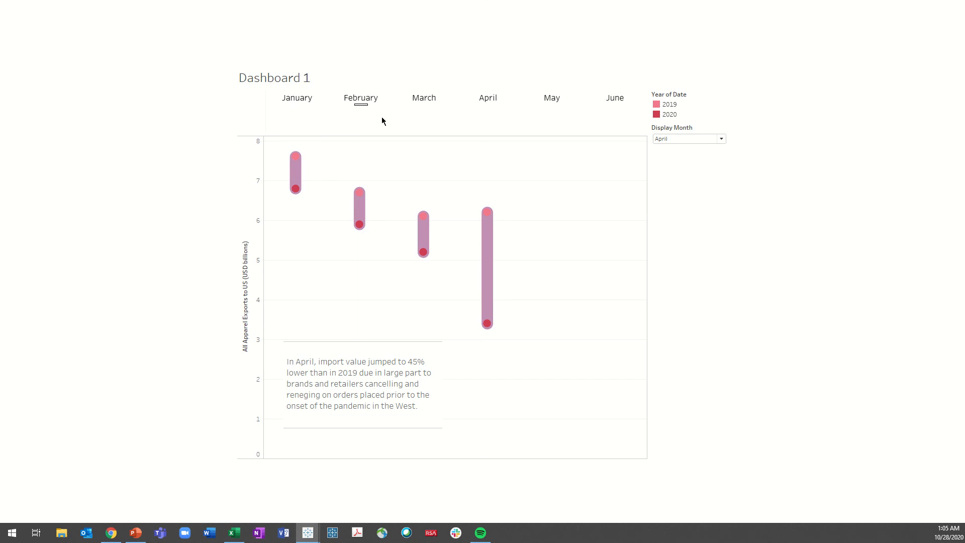
{"action": "left_click", "coordinate": [298, 105]}
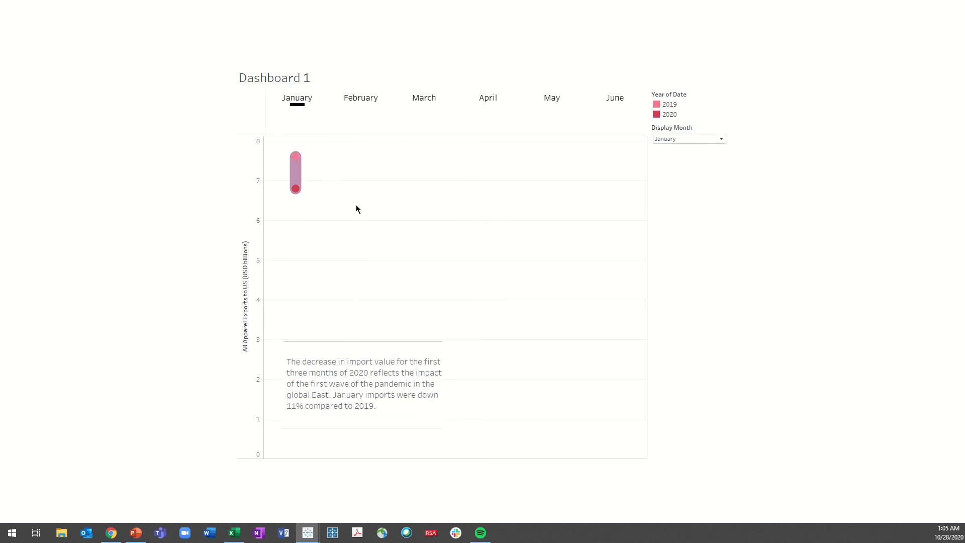
{"action": "left_click", "coordinate": [361, 103]}
{"action": "left_click", "coordinate": [424, 103]}
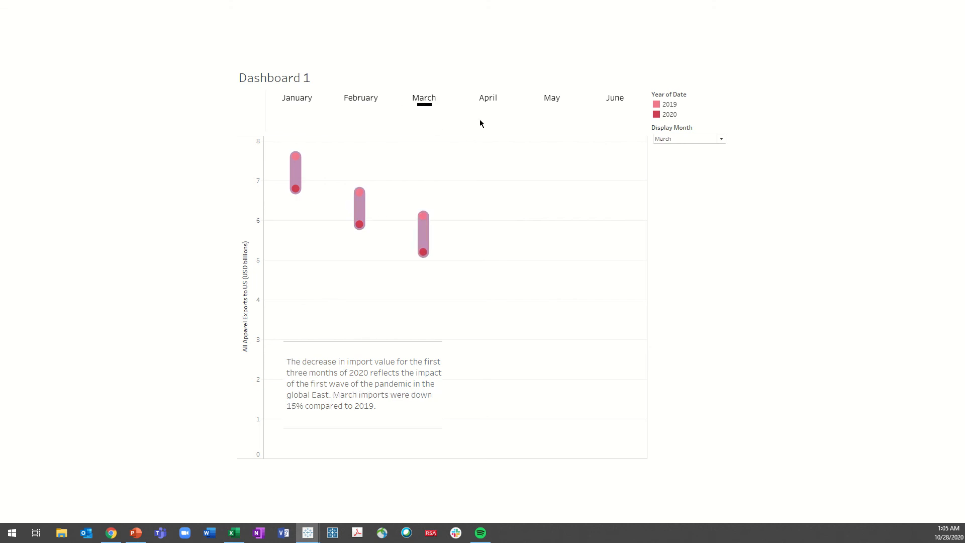
{"action": "left_click", "coordinate": [488, 103]}
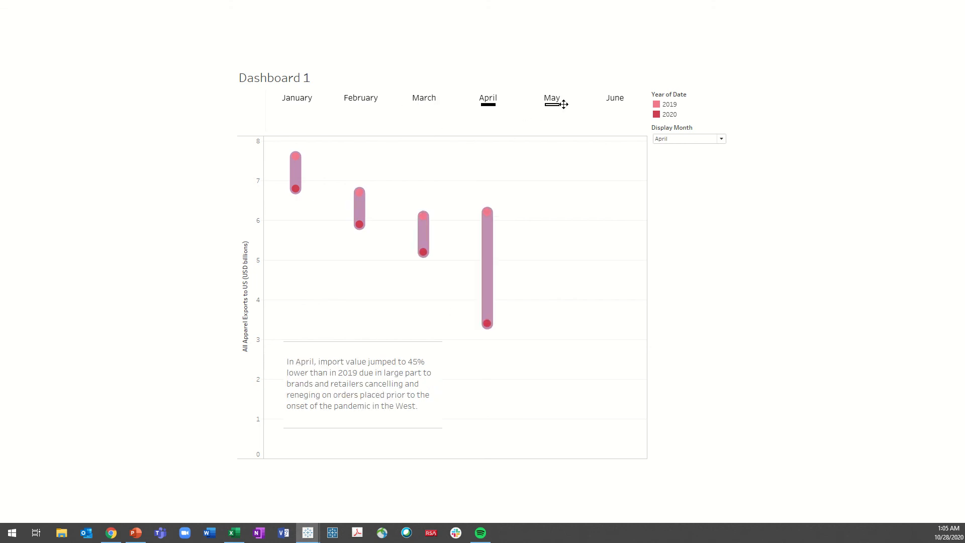
{"action": "left_click", "coordinate": [553, 102]}
{"action": "left_click", "coordinate": [616, 102]}
Replay the month sequence from January through June to check dumbbells and narrative text, finishing on January again
{"action": "left_click", "coordinate": [301, 104]}
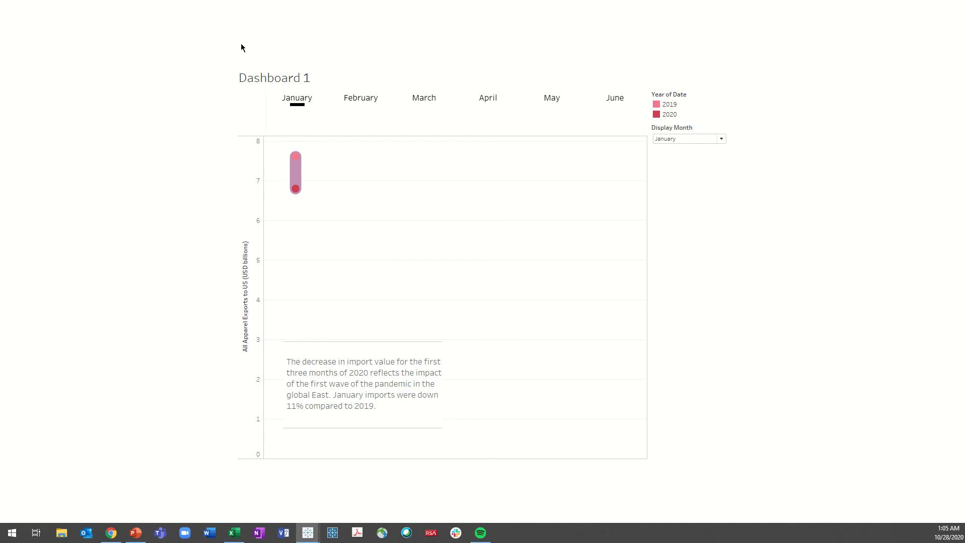
{"action": "left_click", "coordinate": [365, 104]}
{"action": "left_click", "coordinate": [426, 104]}
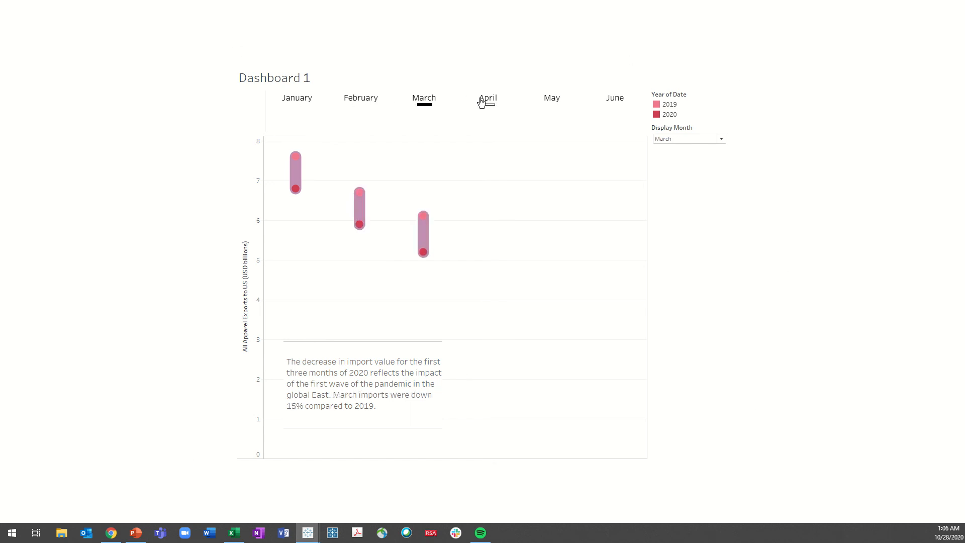
{"action": "left_click", "coordinate": [486, 104]}
{"action": "left_click", "coordinate": [552, 104]}
{"action": "left_click", "coordinate": [615, 104]}
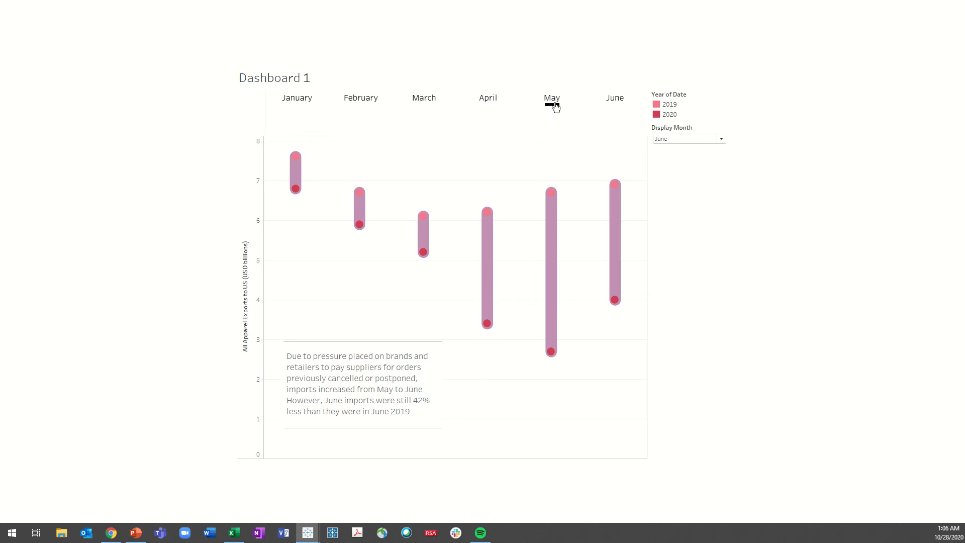
{"action": "left_click", "coordinate": [297, 104]}
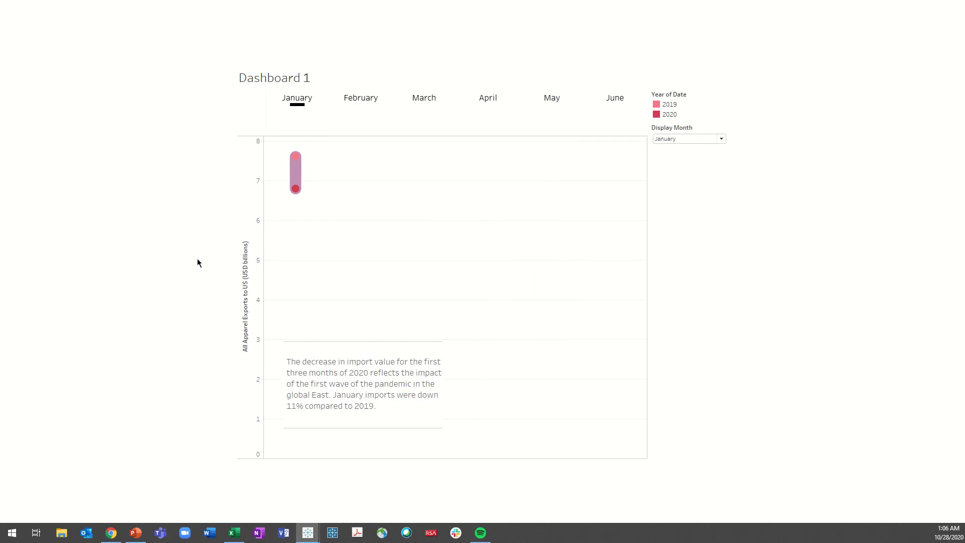